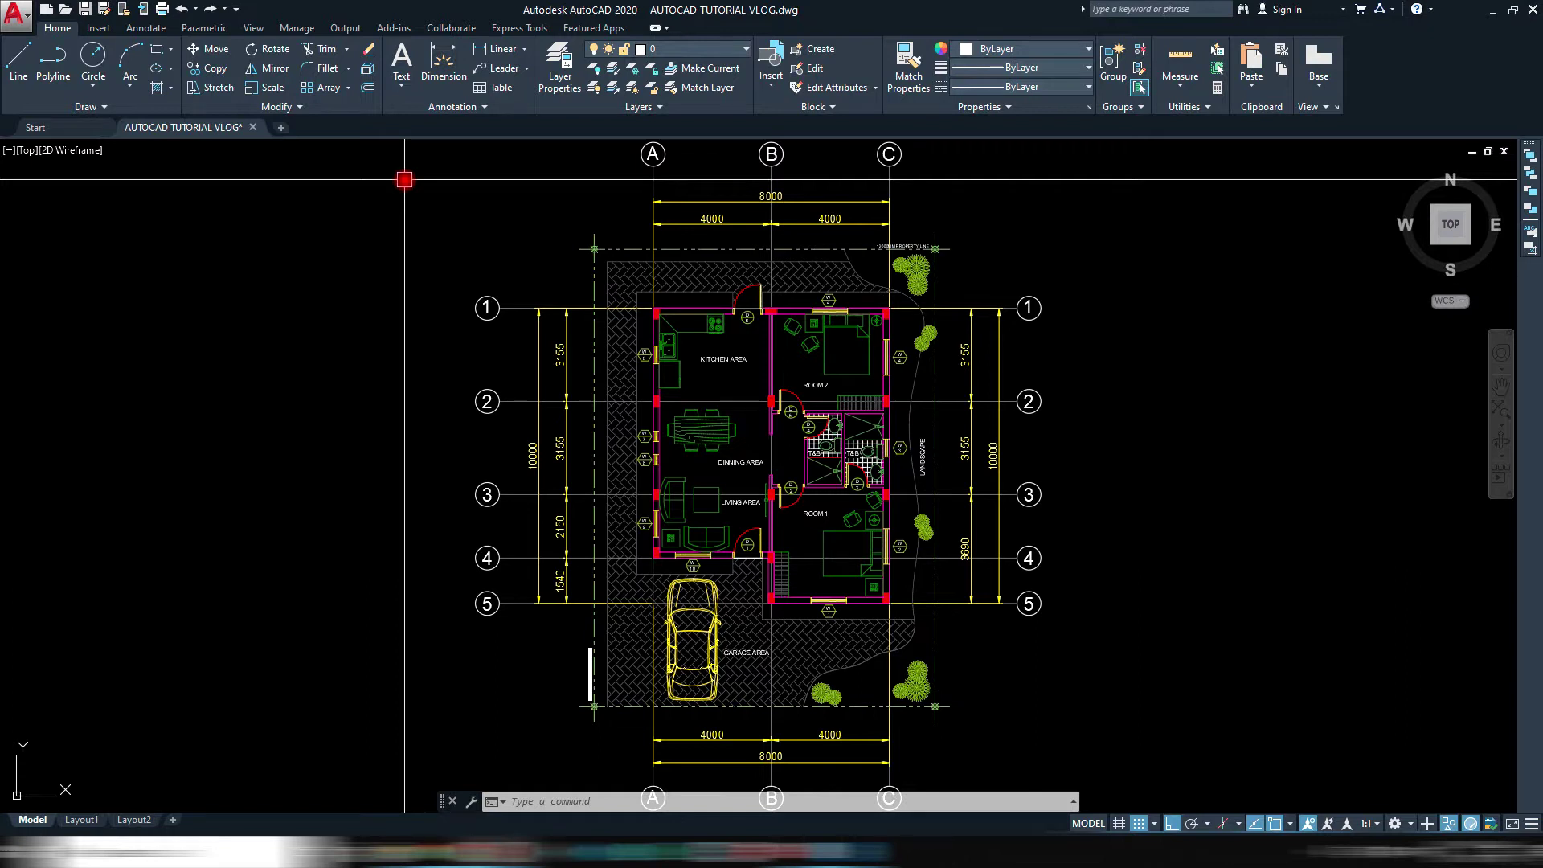
# Window-select the whole floor plan and copy it with its bottom-left corner as base point
pyautogui.scroll(-2, 438, 233)
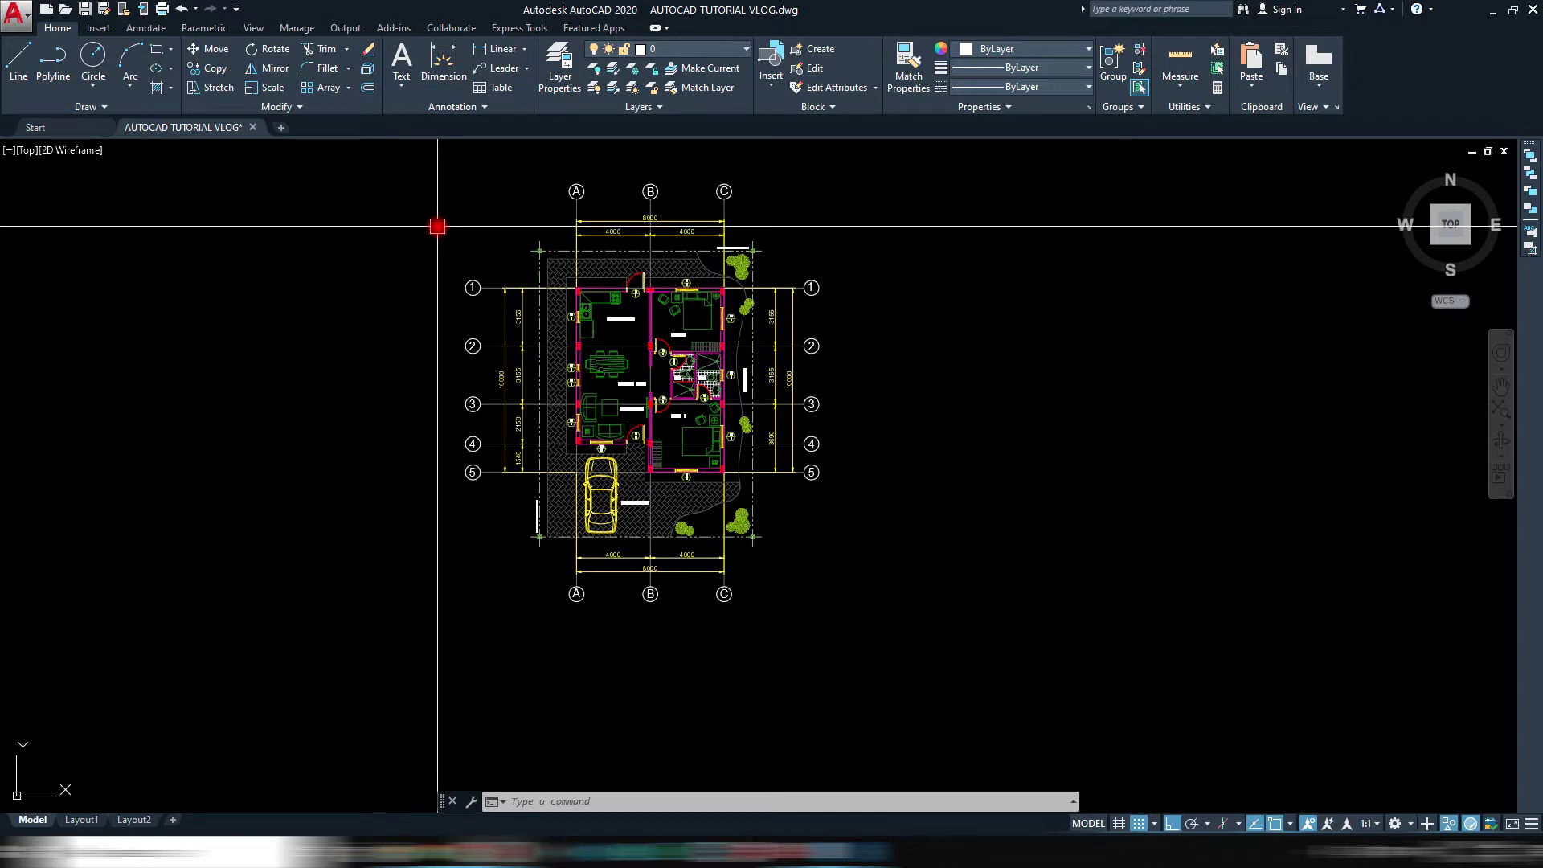
pyautogui.click(406, 164)
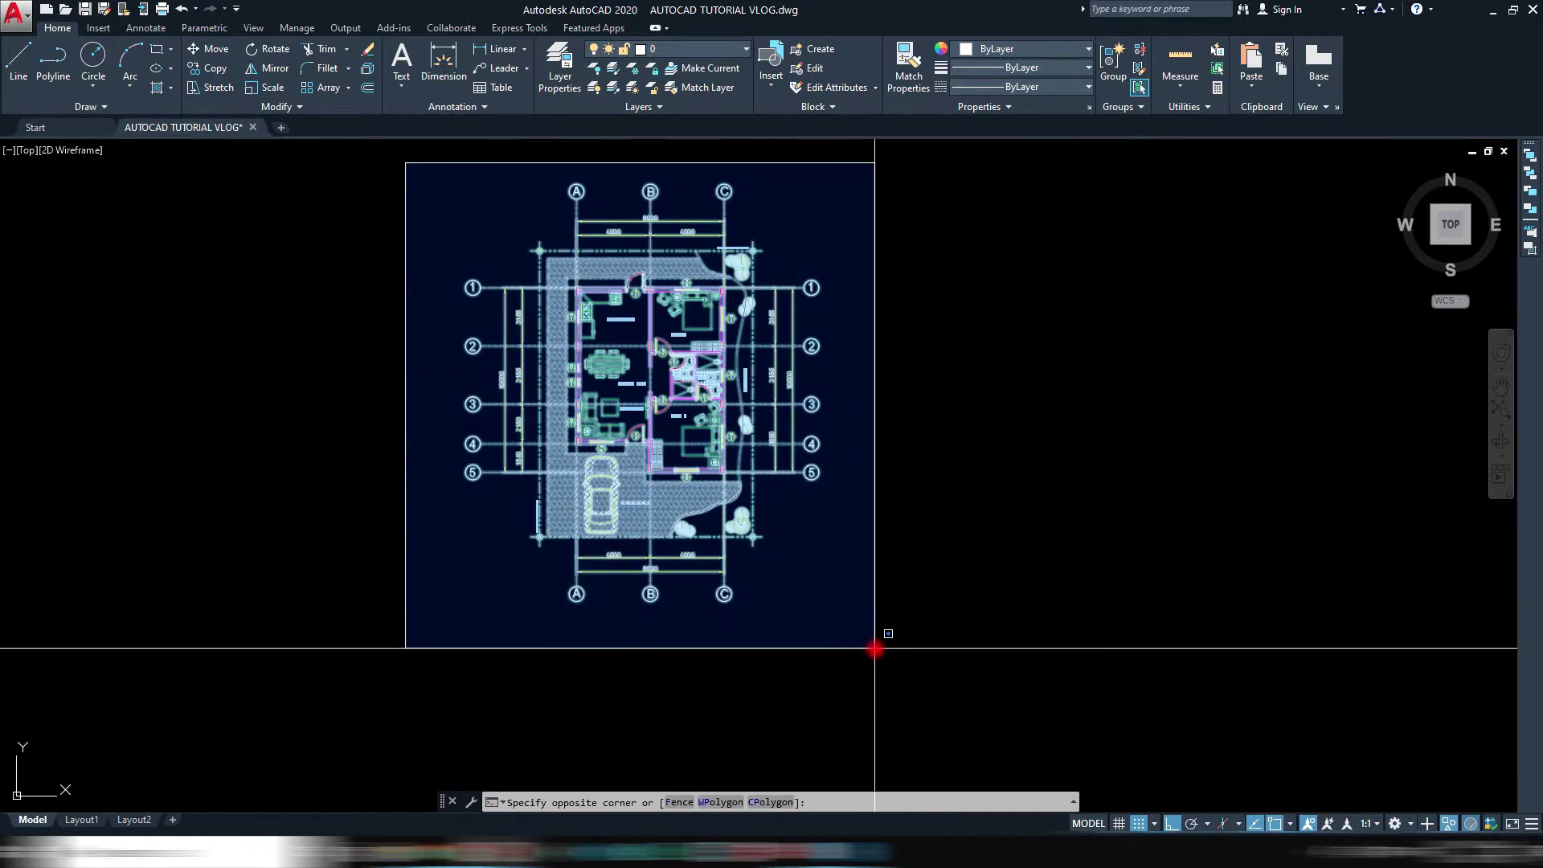
pyautogui.click(884, 655)
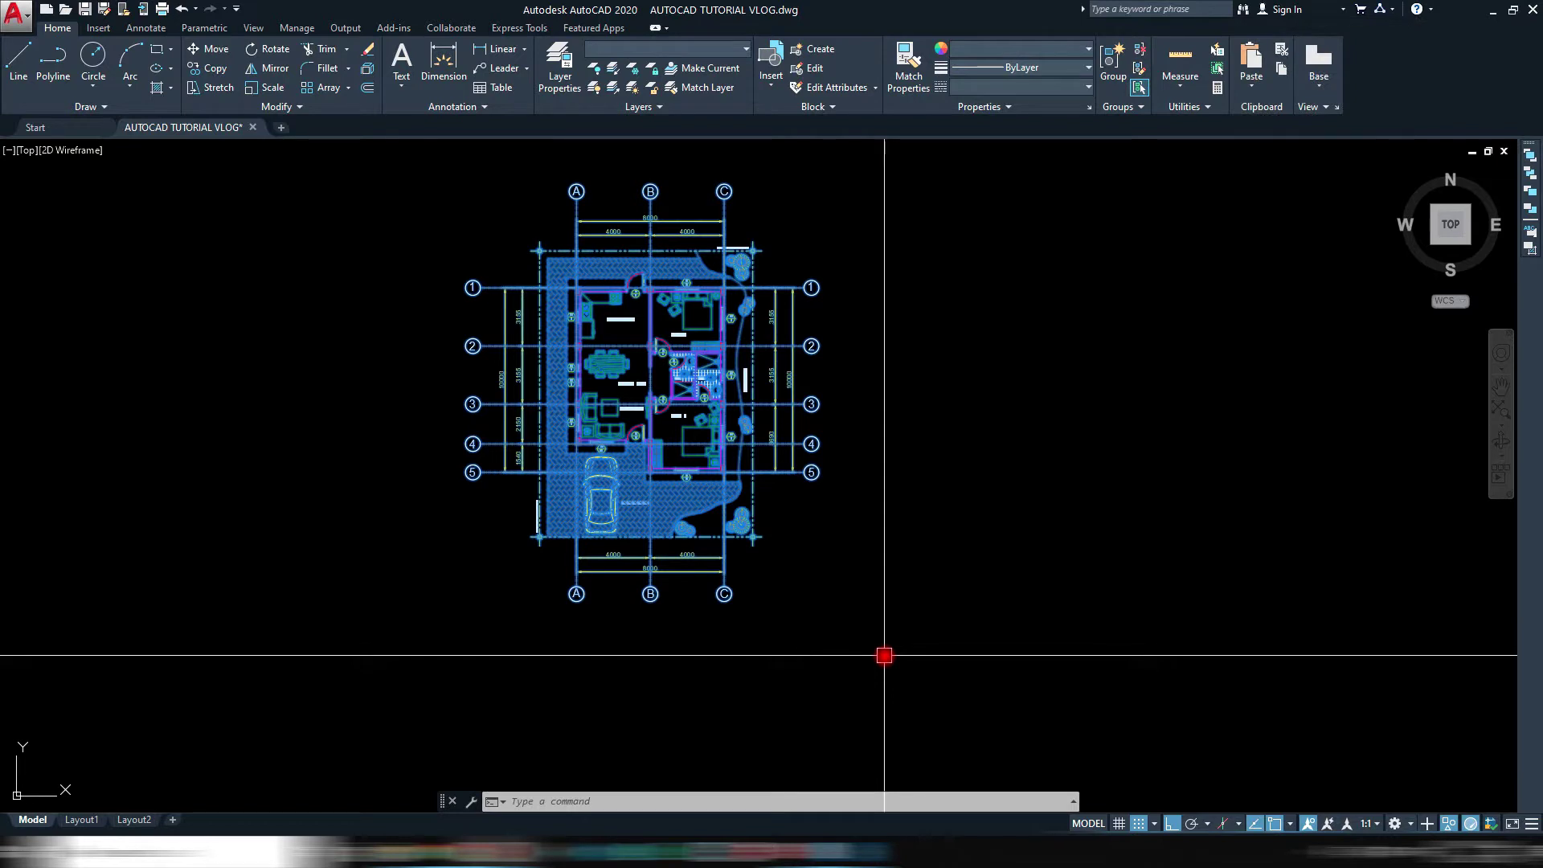
pyautogui.hotkey('ctrl', 'shift', 'c')
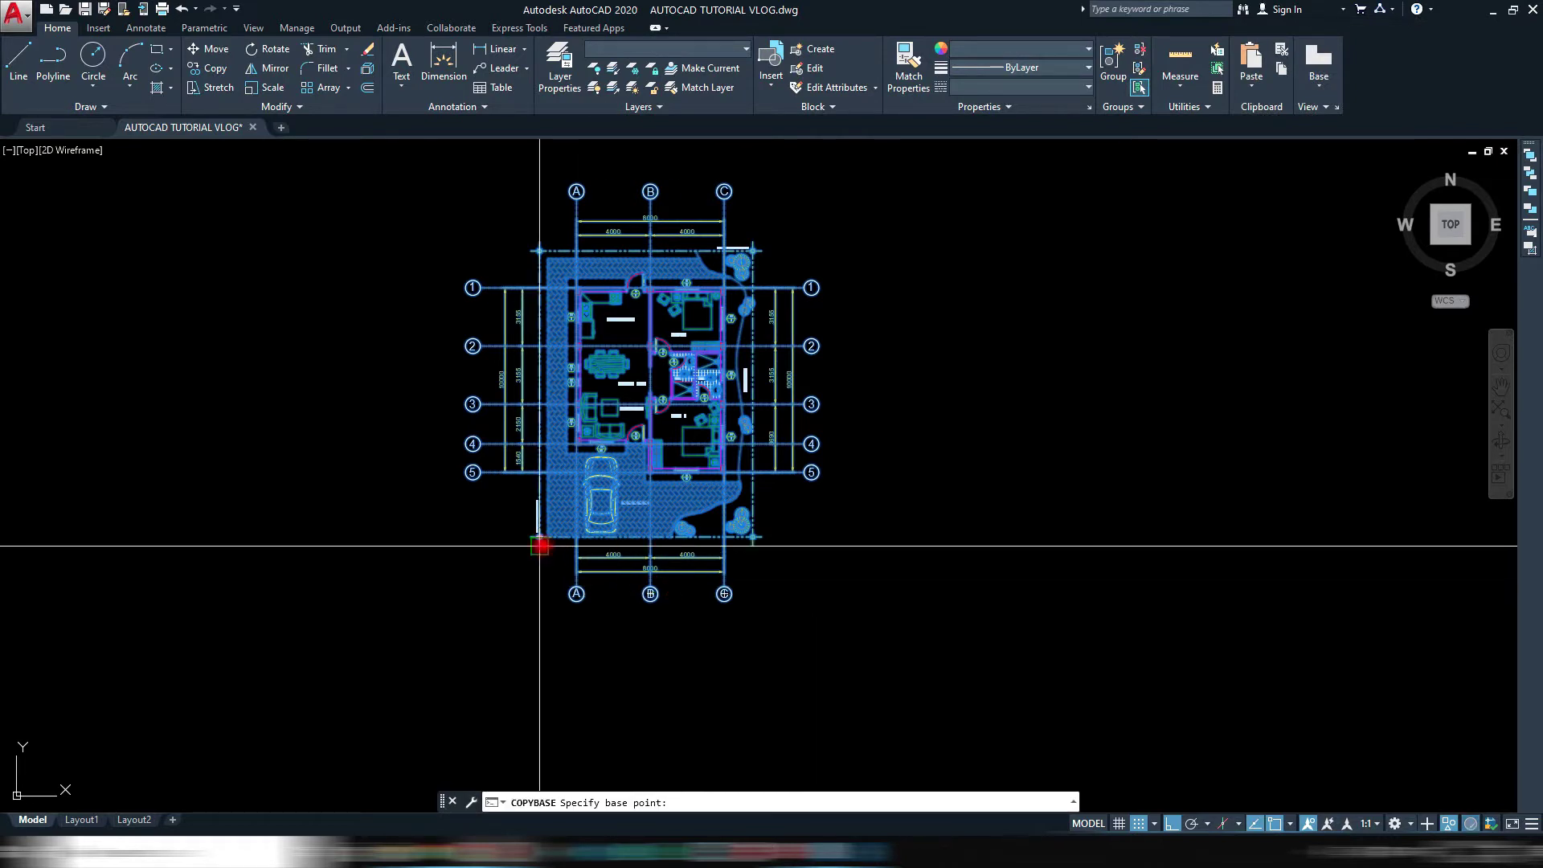
pyautogui.scroll(5, 543, 537)
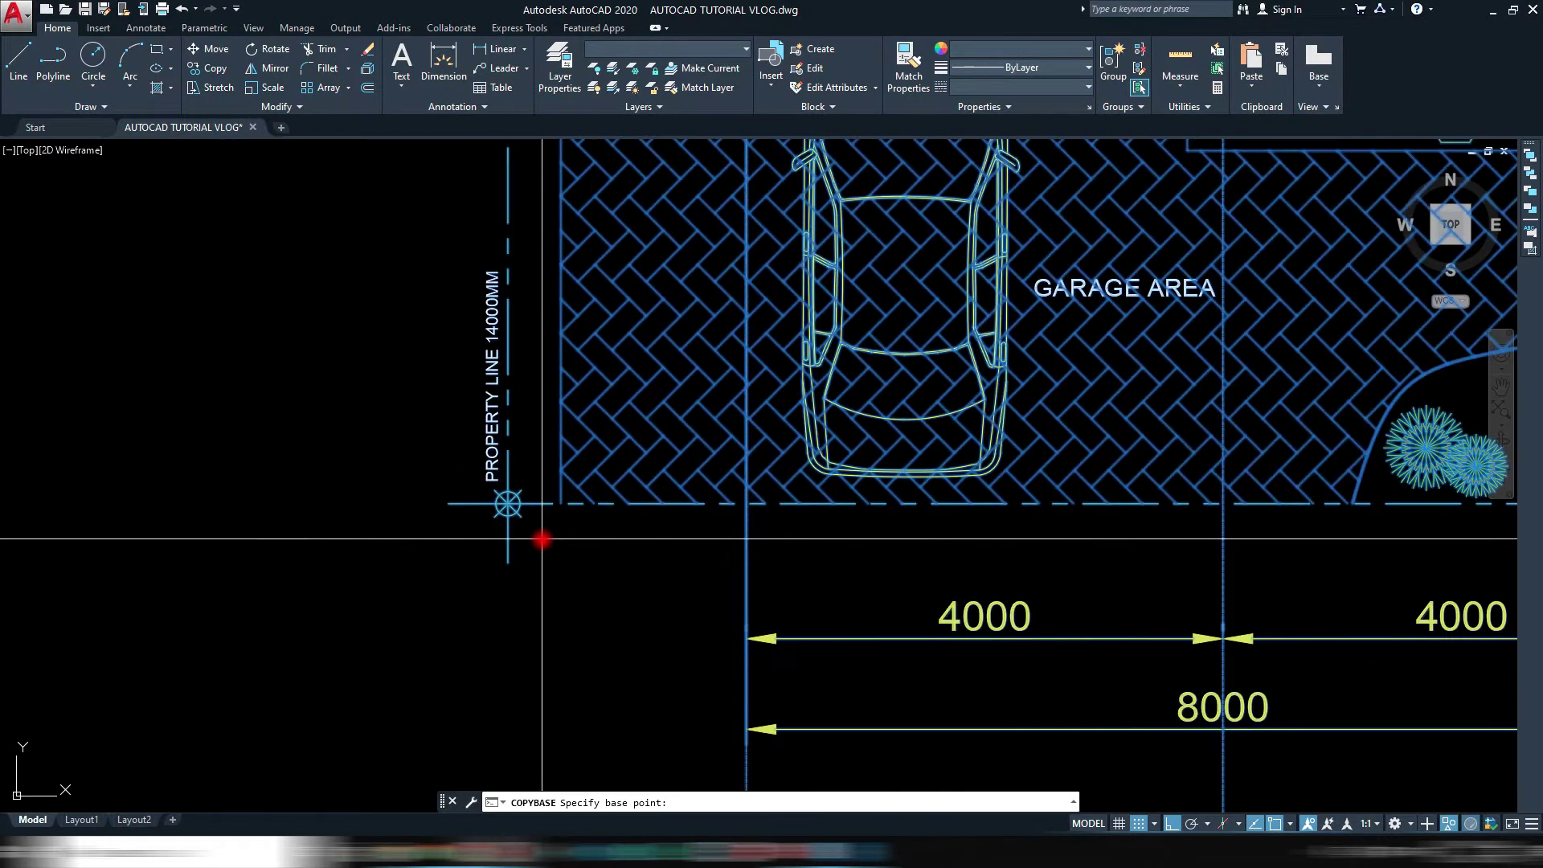
pyautogui.click(507, 504)
# Paste the copied plan as a block to the right of the original
pyautogui.hotkey('ctrl', 'a')
pyautogui.scroll(-10, 348, 524)
pyautogui.click(349, 524)
pyautogui.scroll(3, 458, 526)
pyautogui.hotkey('ctrl', 'shift', 'v')
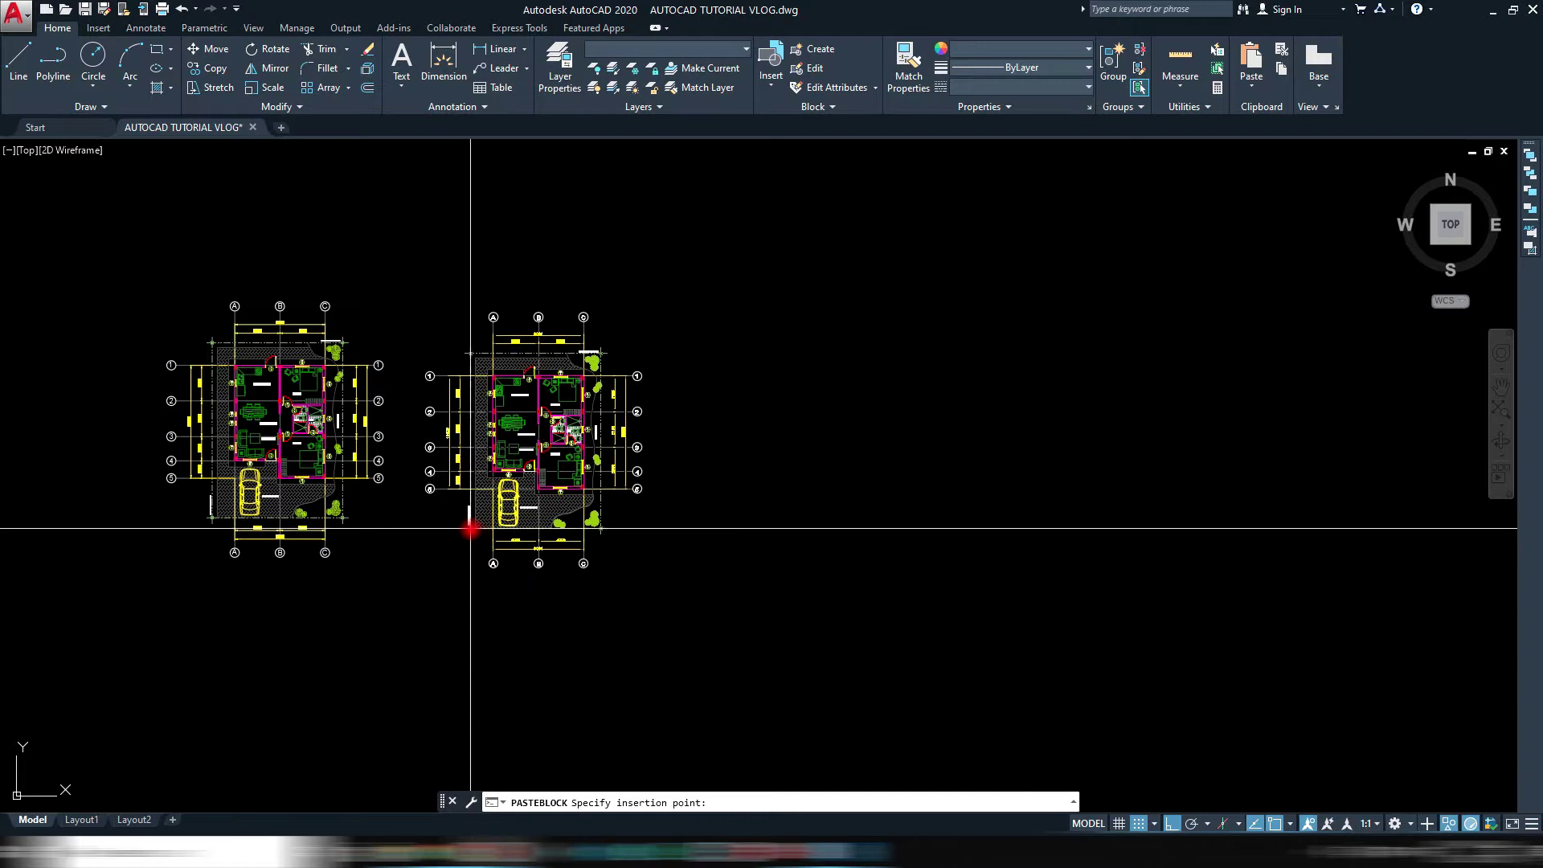
pyautogui.click(522, 521)
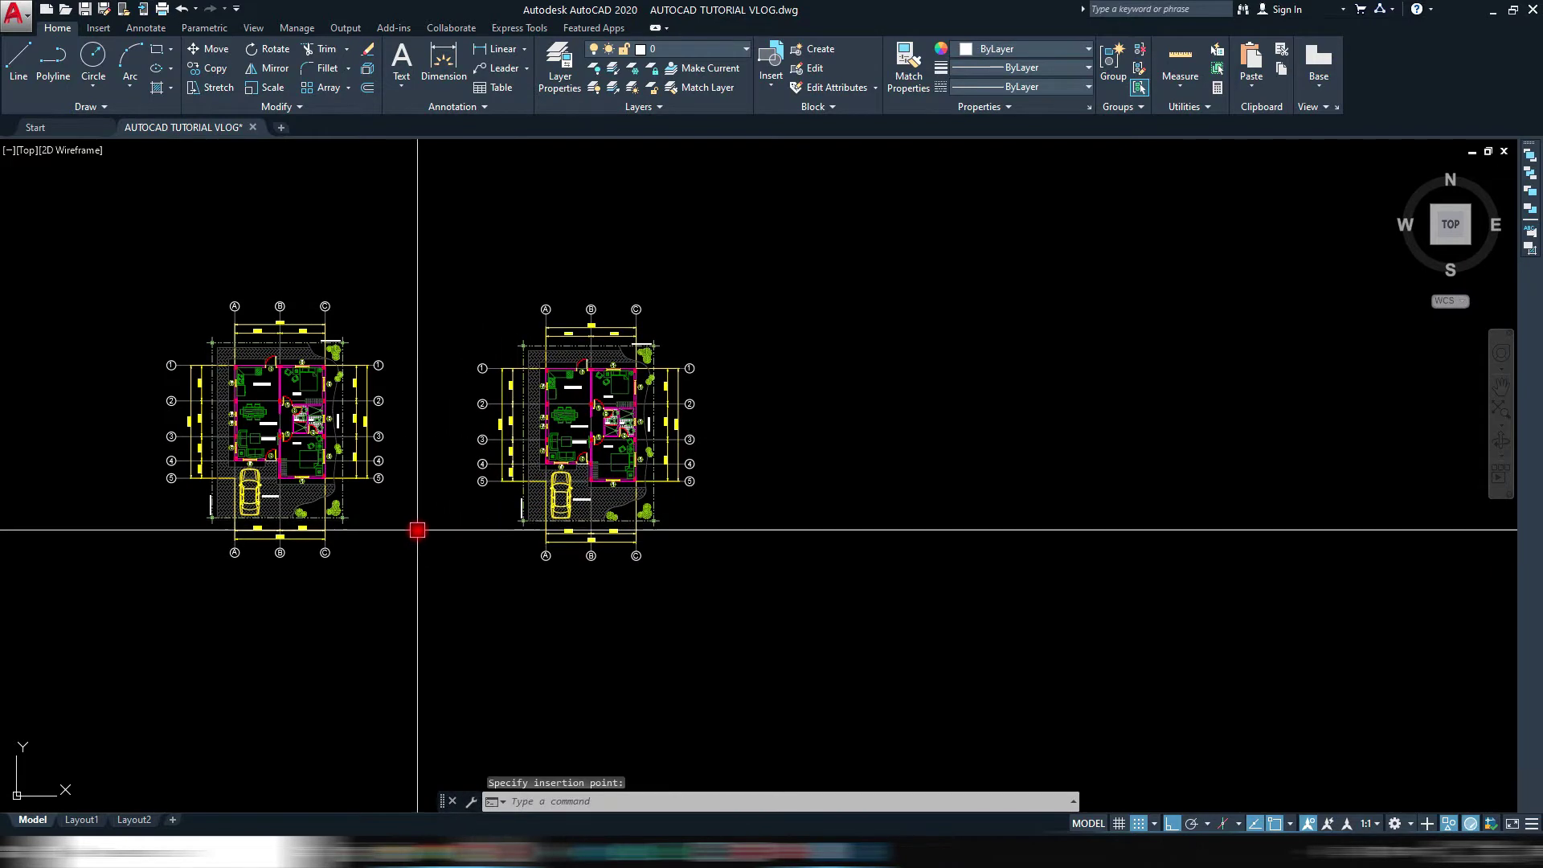
pyautogui.press('Escape')
pyautogui.scroll(-2, 600, 535)
pyautogui.scroll(2, 644, 500)
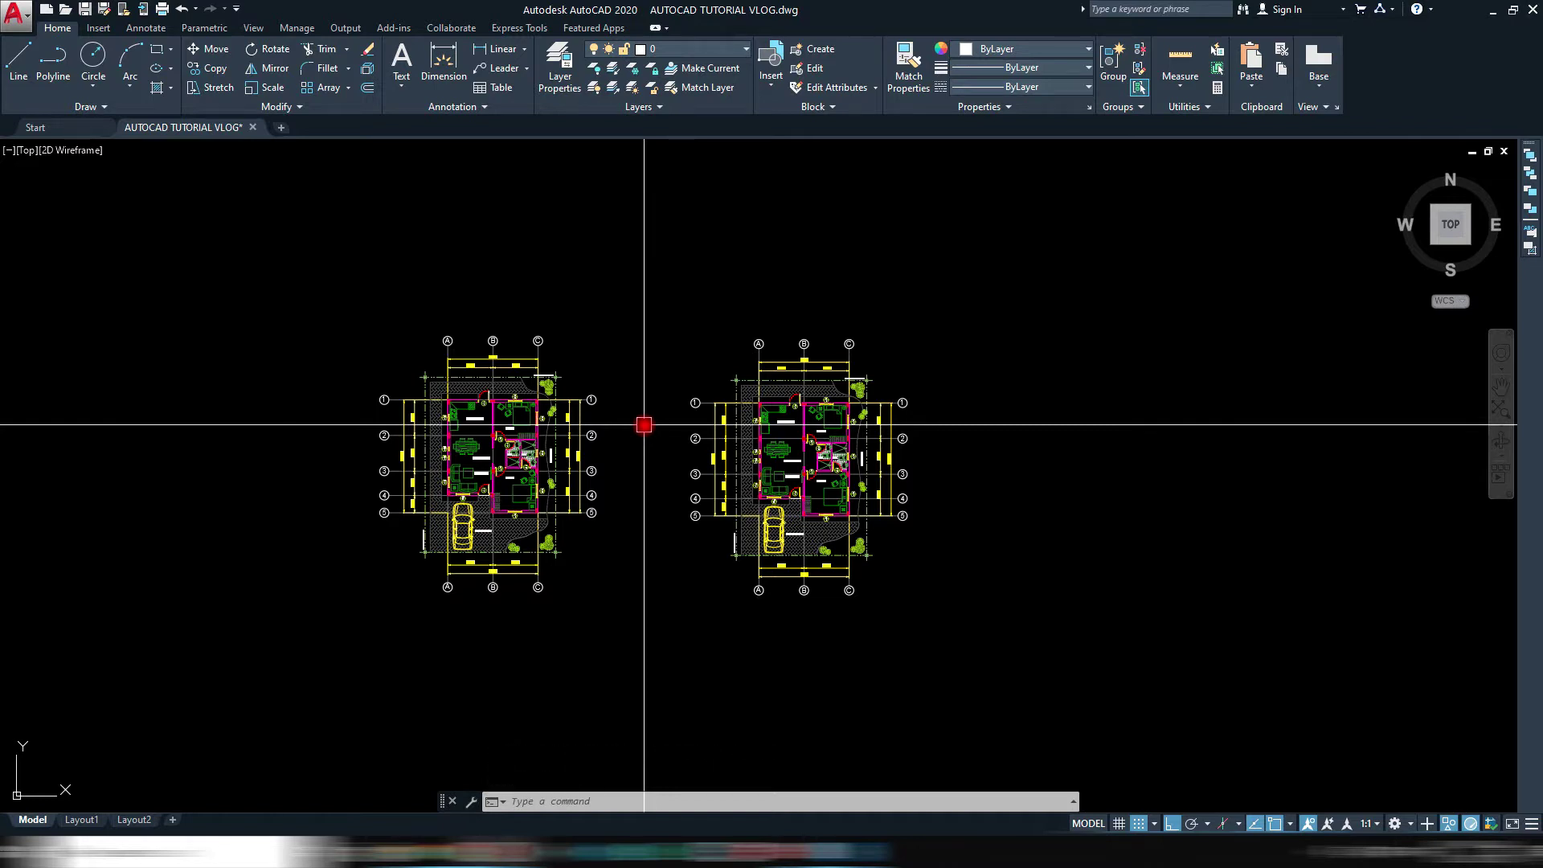
pyautogui.scroll(2, 475, 434)
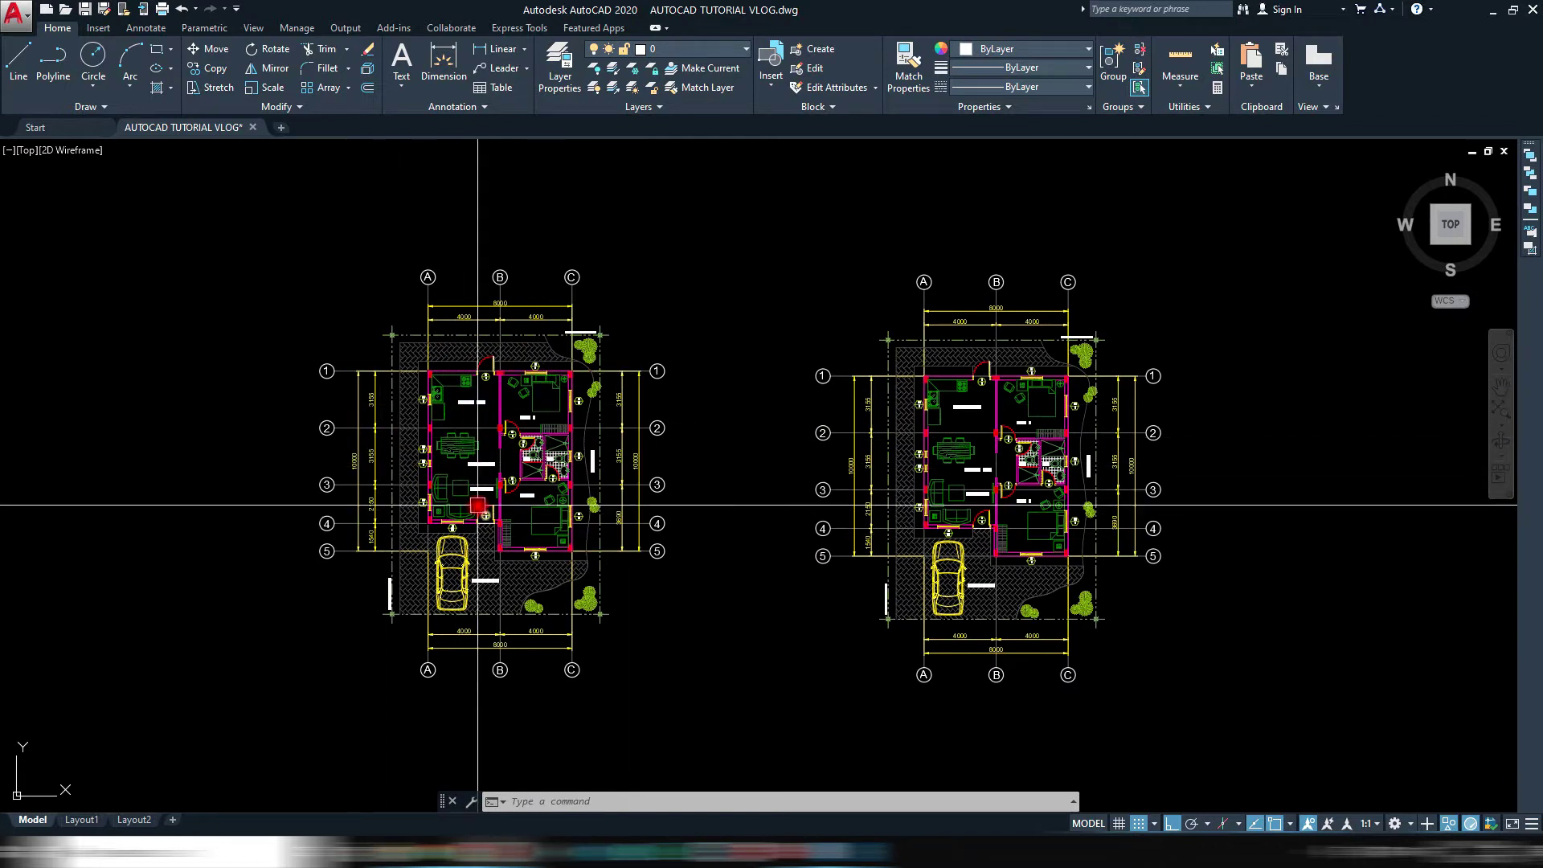
pyautogui.scroll(2, 526, 438)
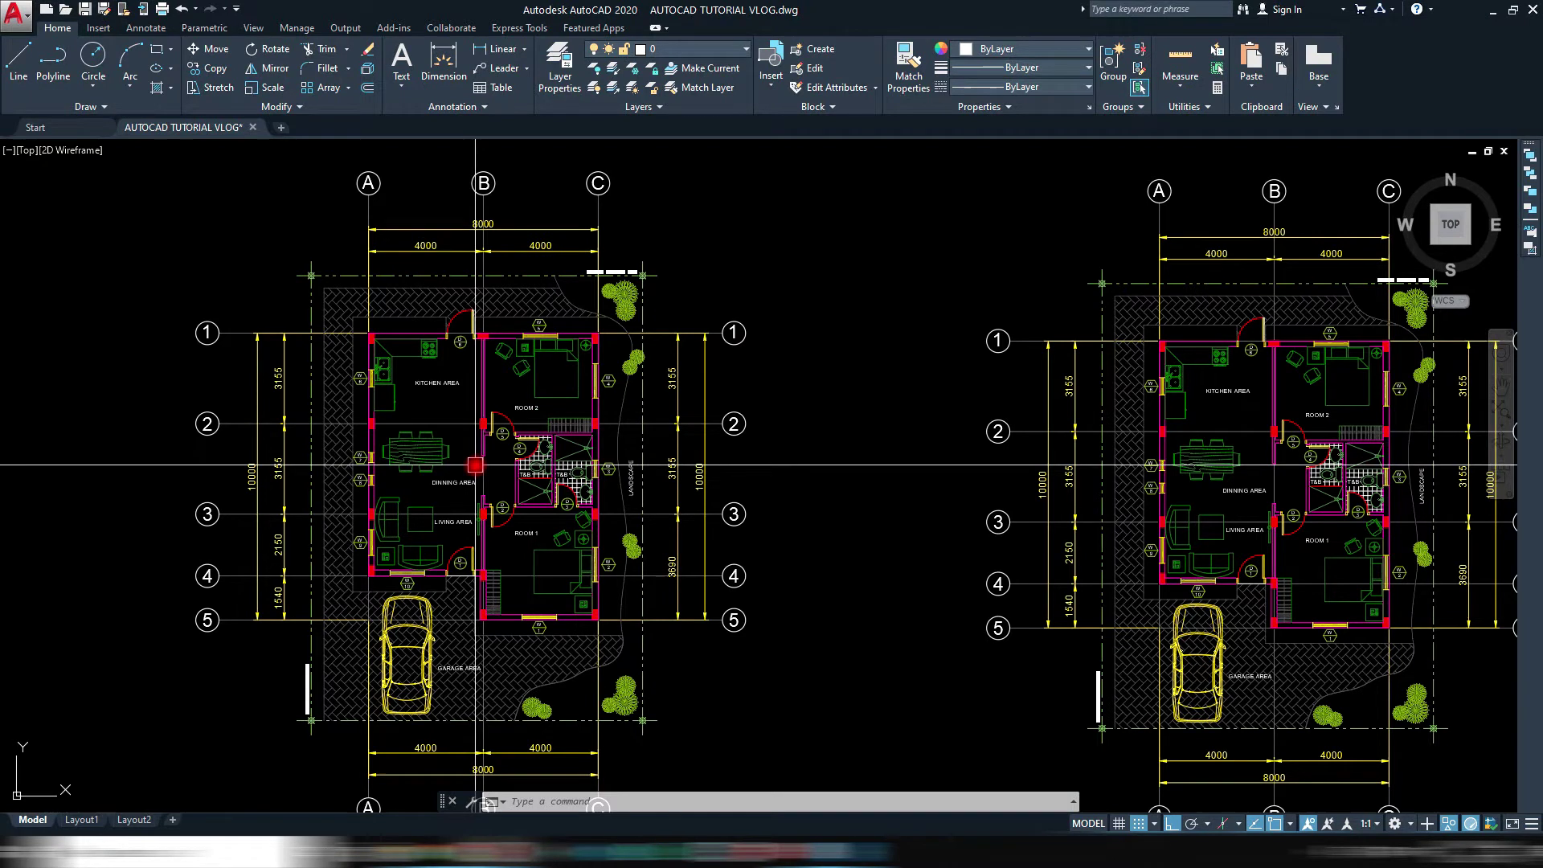
pyautogui.scroll(1, 1007, 467)
pyautogui.scroll(-1, 1007, 466)
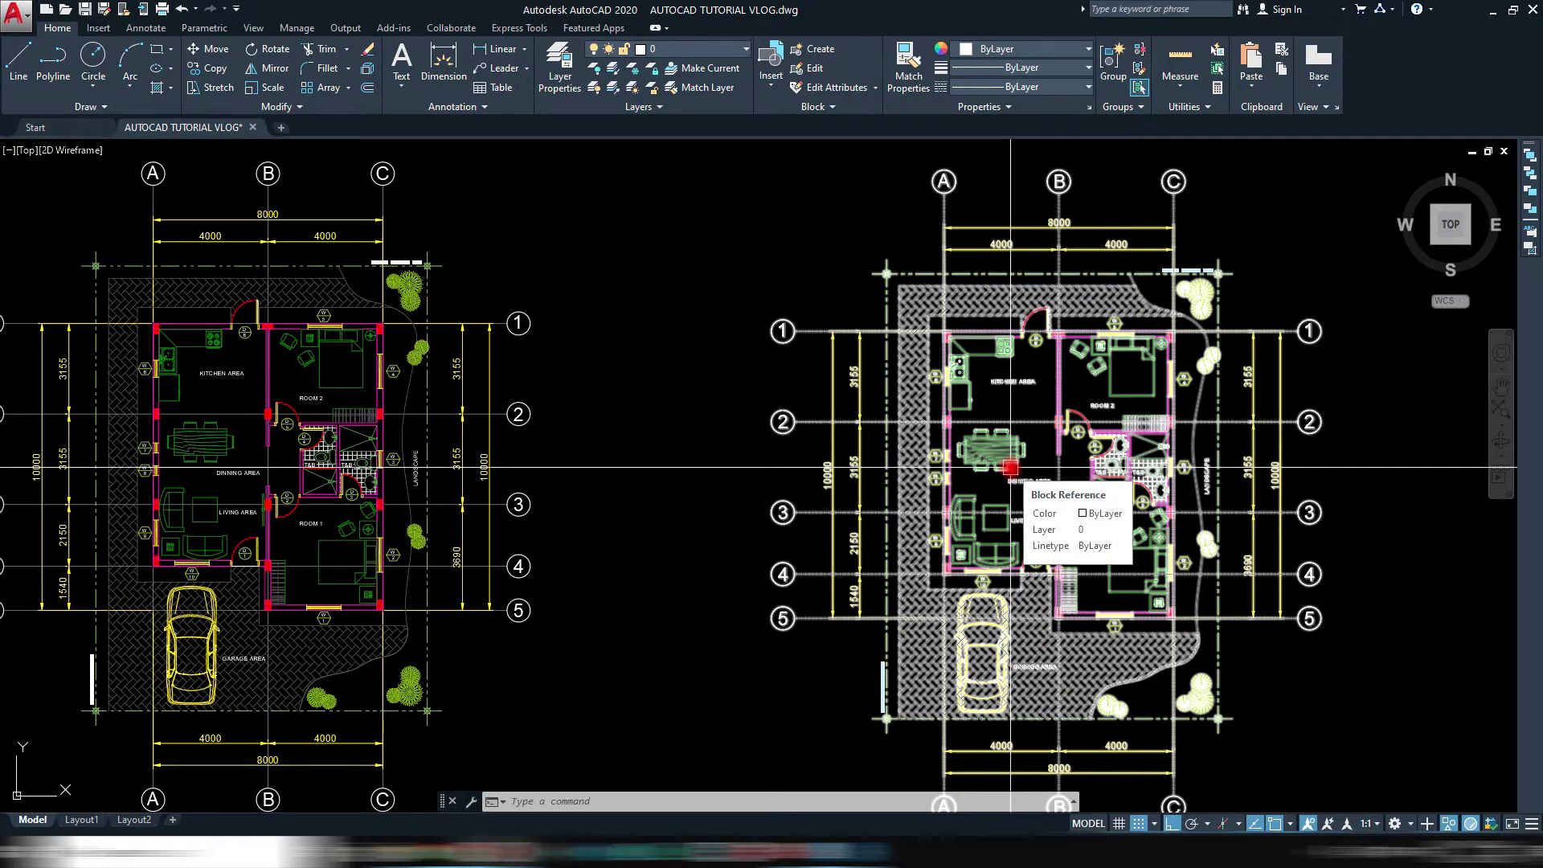
pyautogui.moveTo(647, 499); pyautogui.dragTo(865, 465, button='middle')
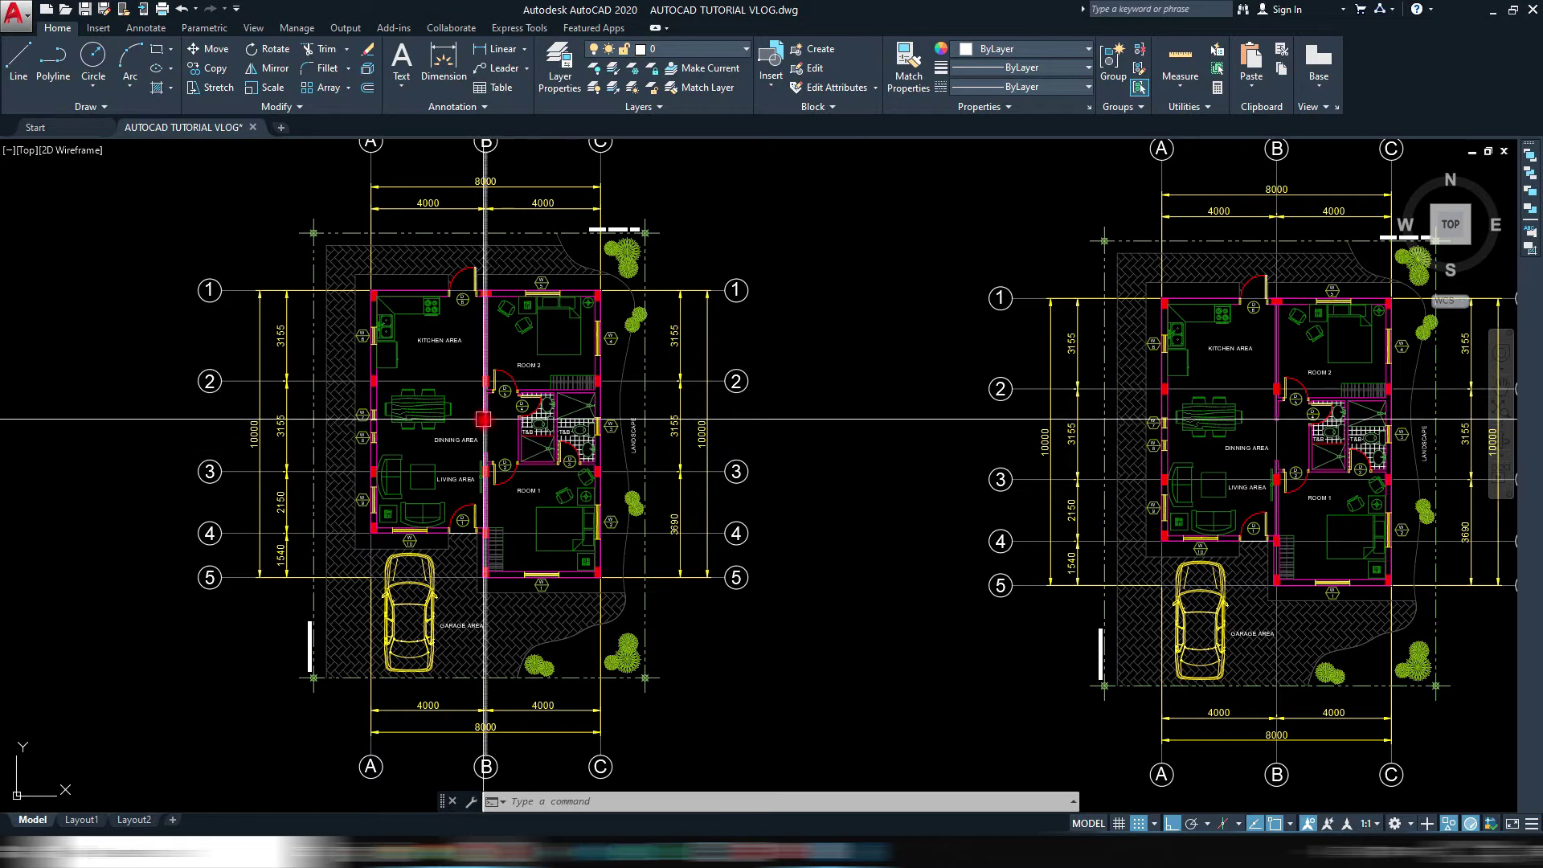
pyautogui.scroll(5, 481, 415)
pyautogui.moveTo(481, 415); pyautogui.dragTo(590, 415, button='middle')
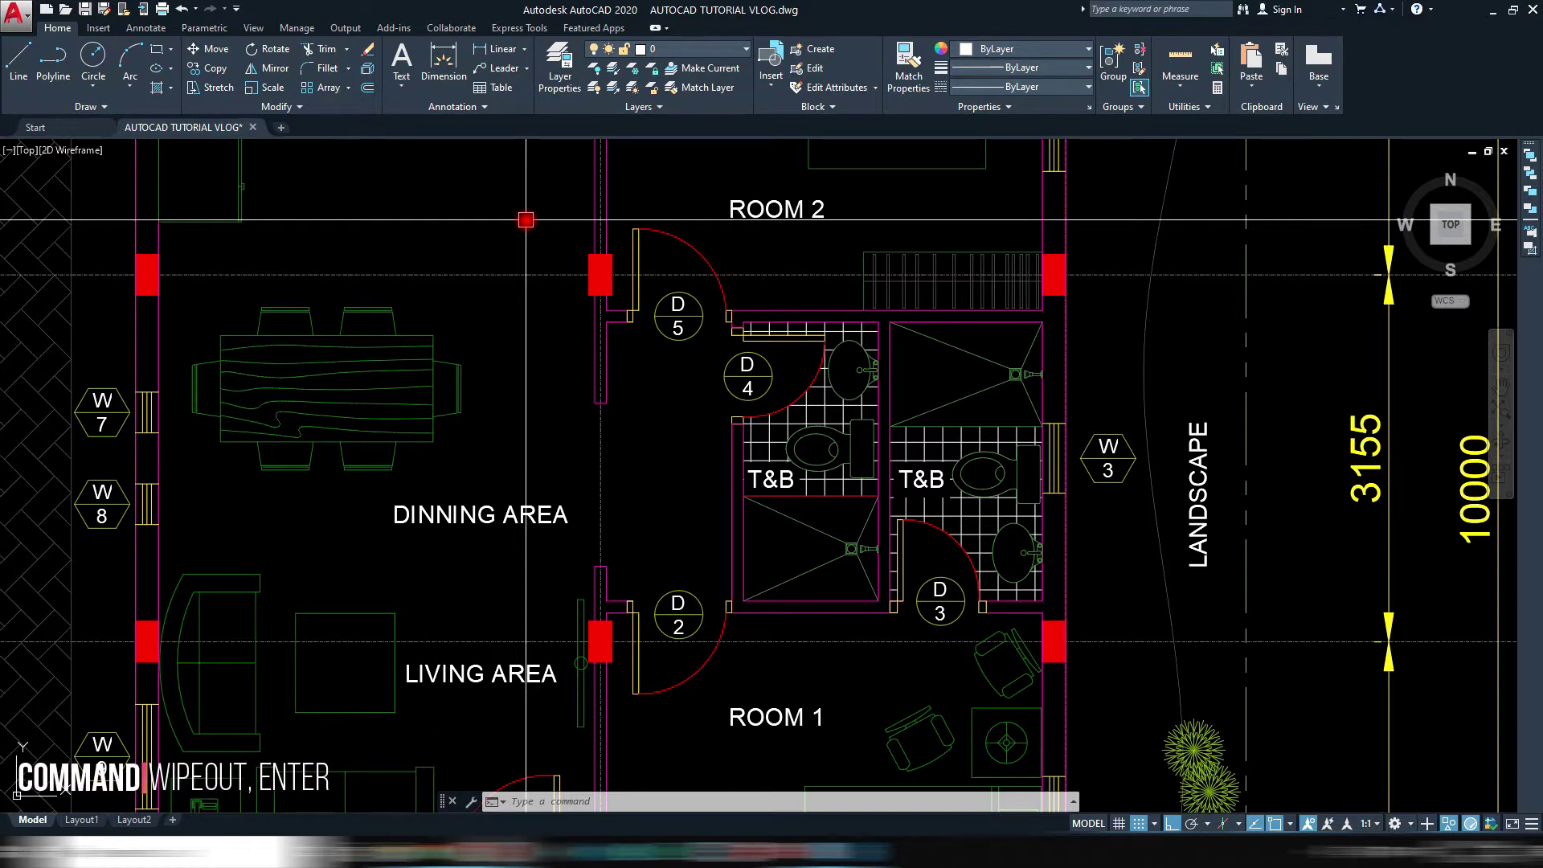
# Draw a WIPEOUT through four wall corners enclosing the two T&B rooms between Room 2 and Room 1
pyautogui.write('WIPEOUT')
pyautogui.press('Return')
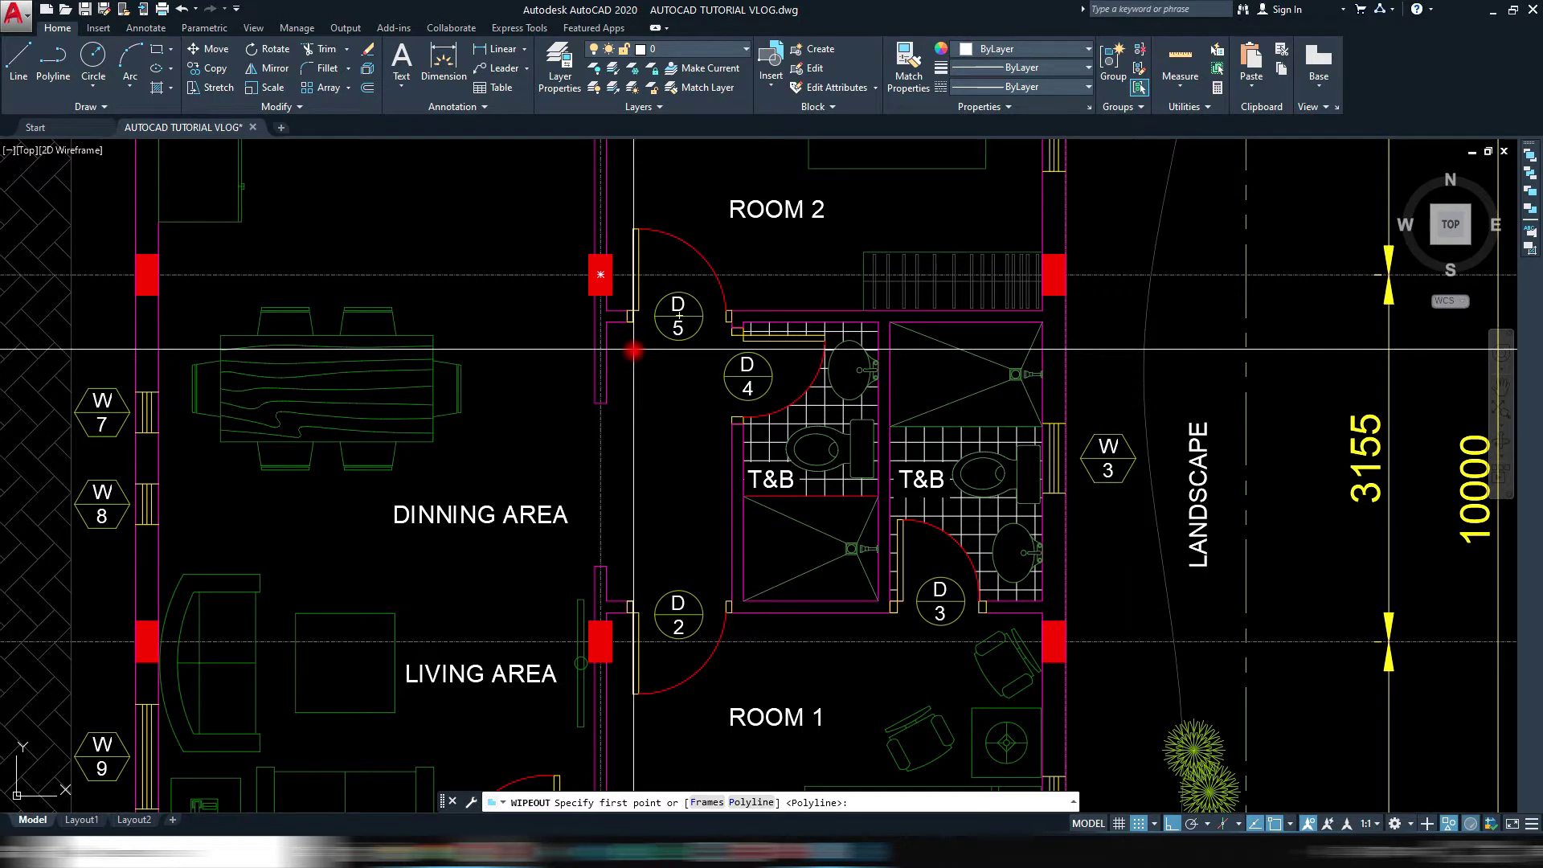
pyautogui.click(604, 322)
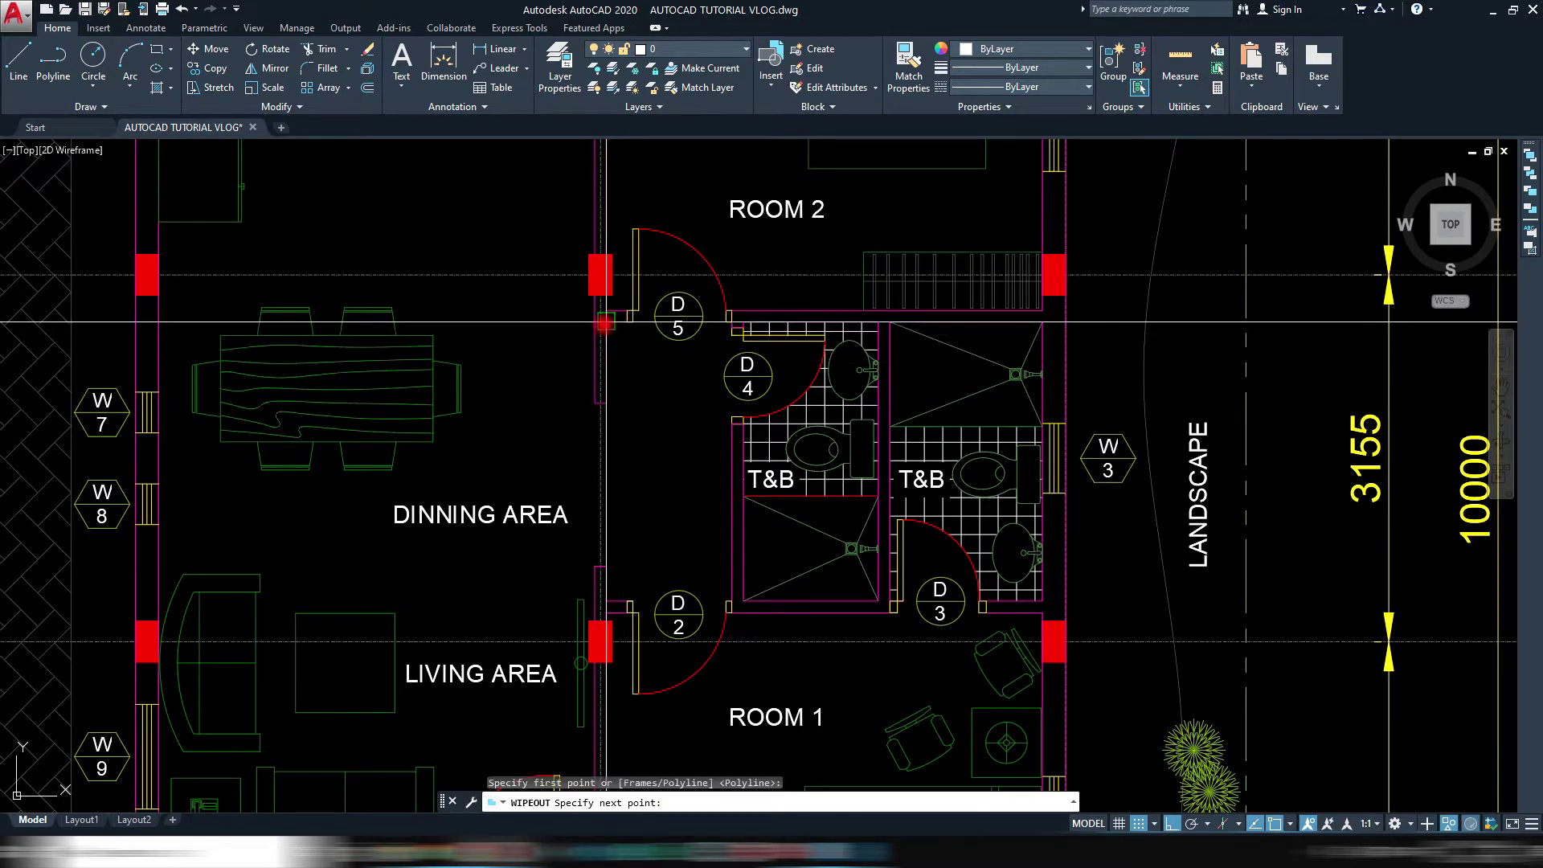
pyautogui.click(1036, 324)
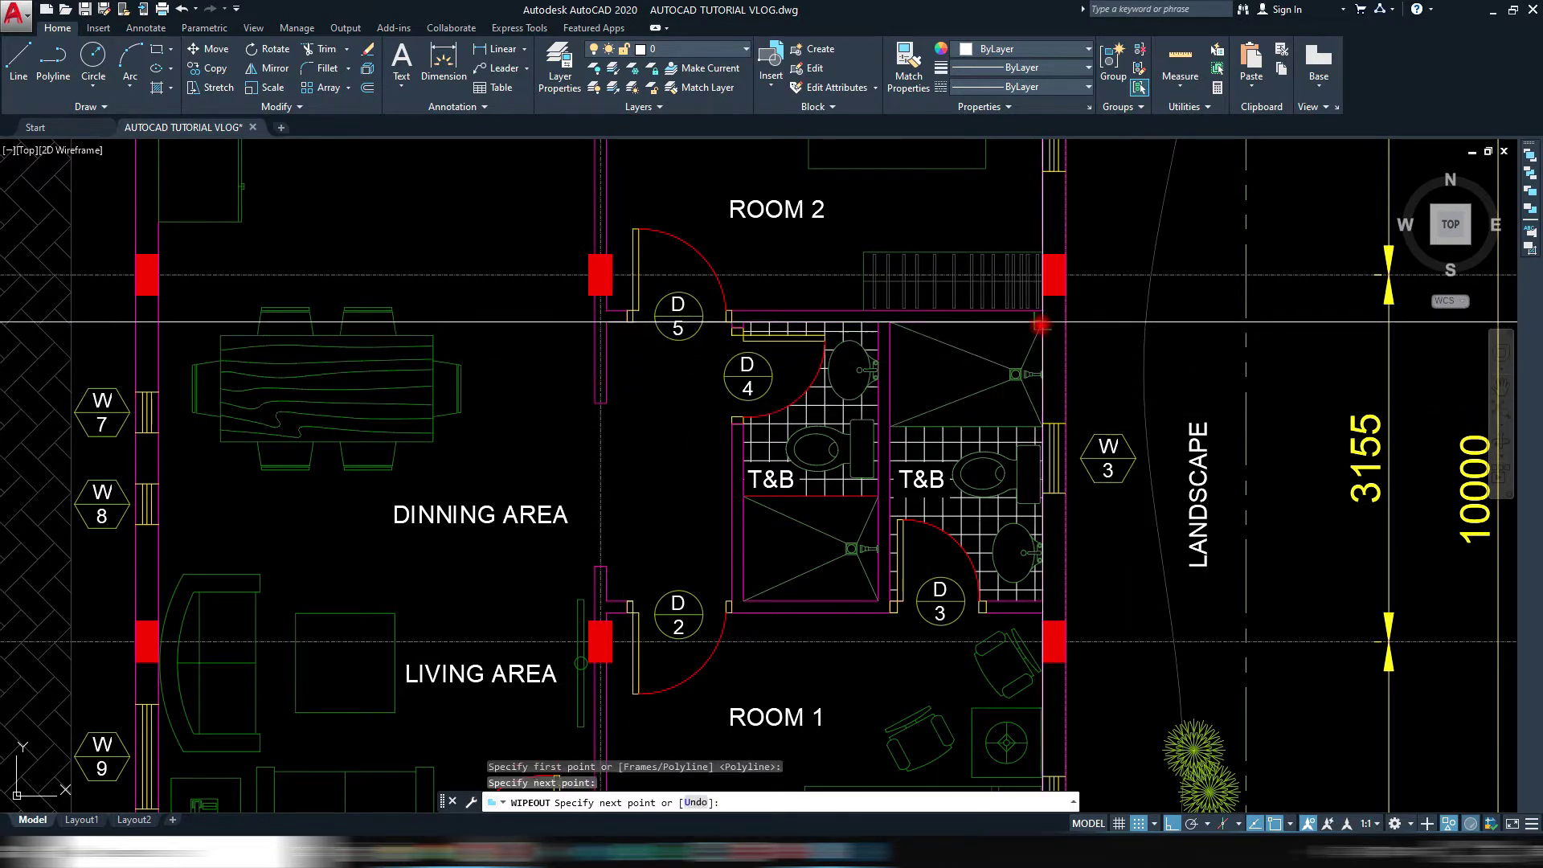
pyautogui.click(1046, 610)
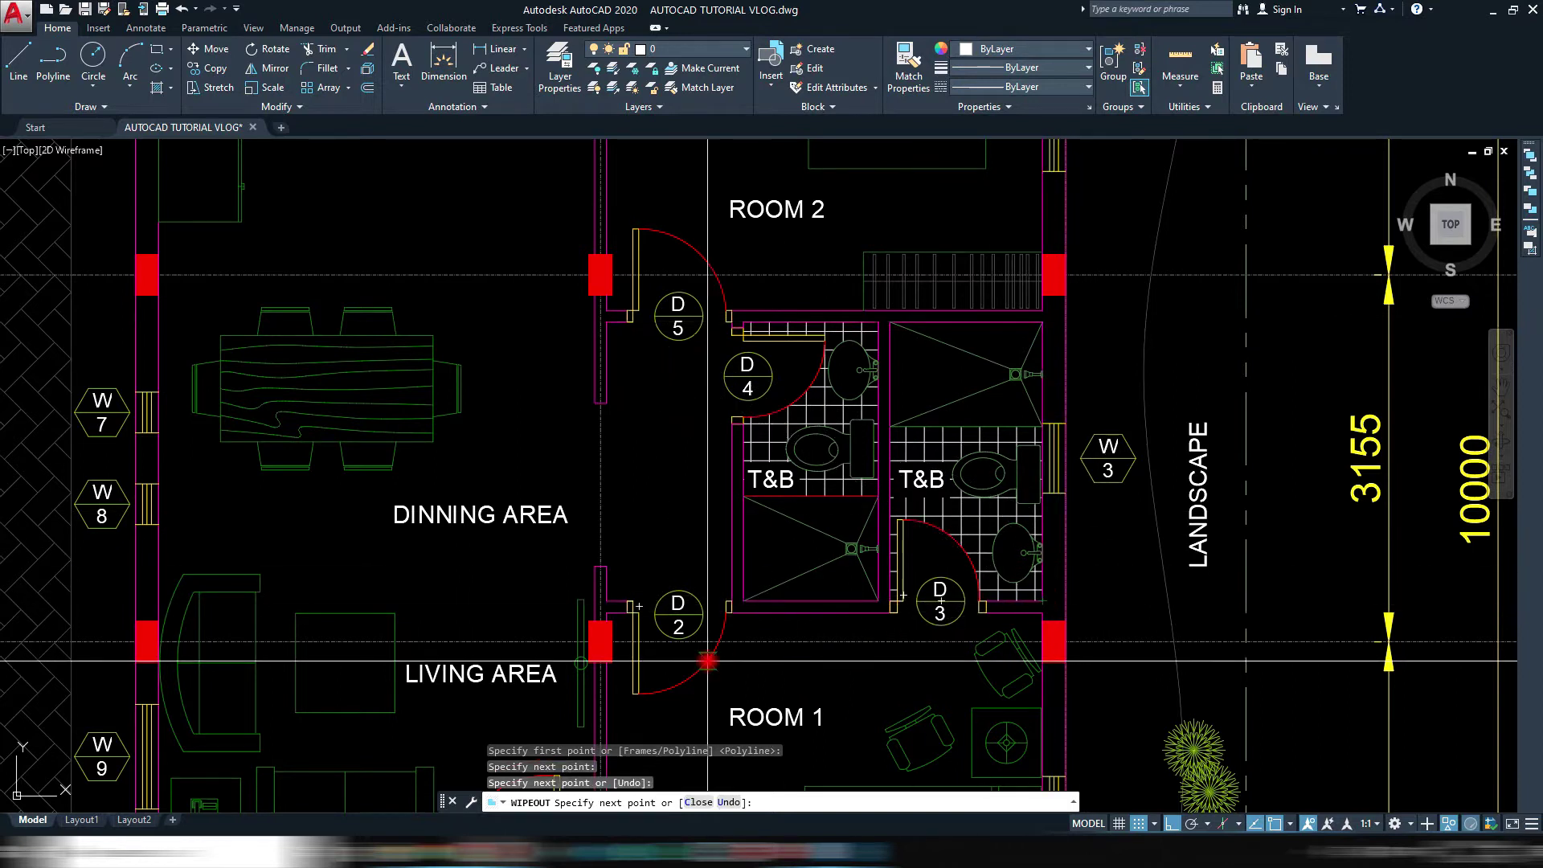
pyautogui.click(606, 600)
pyautogui.press('Return')
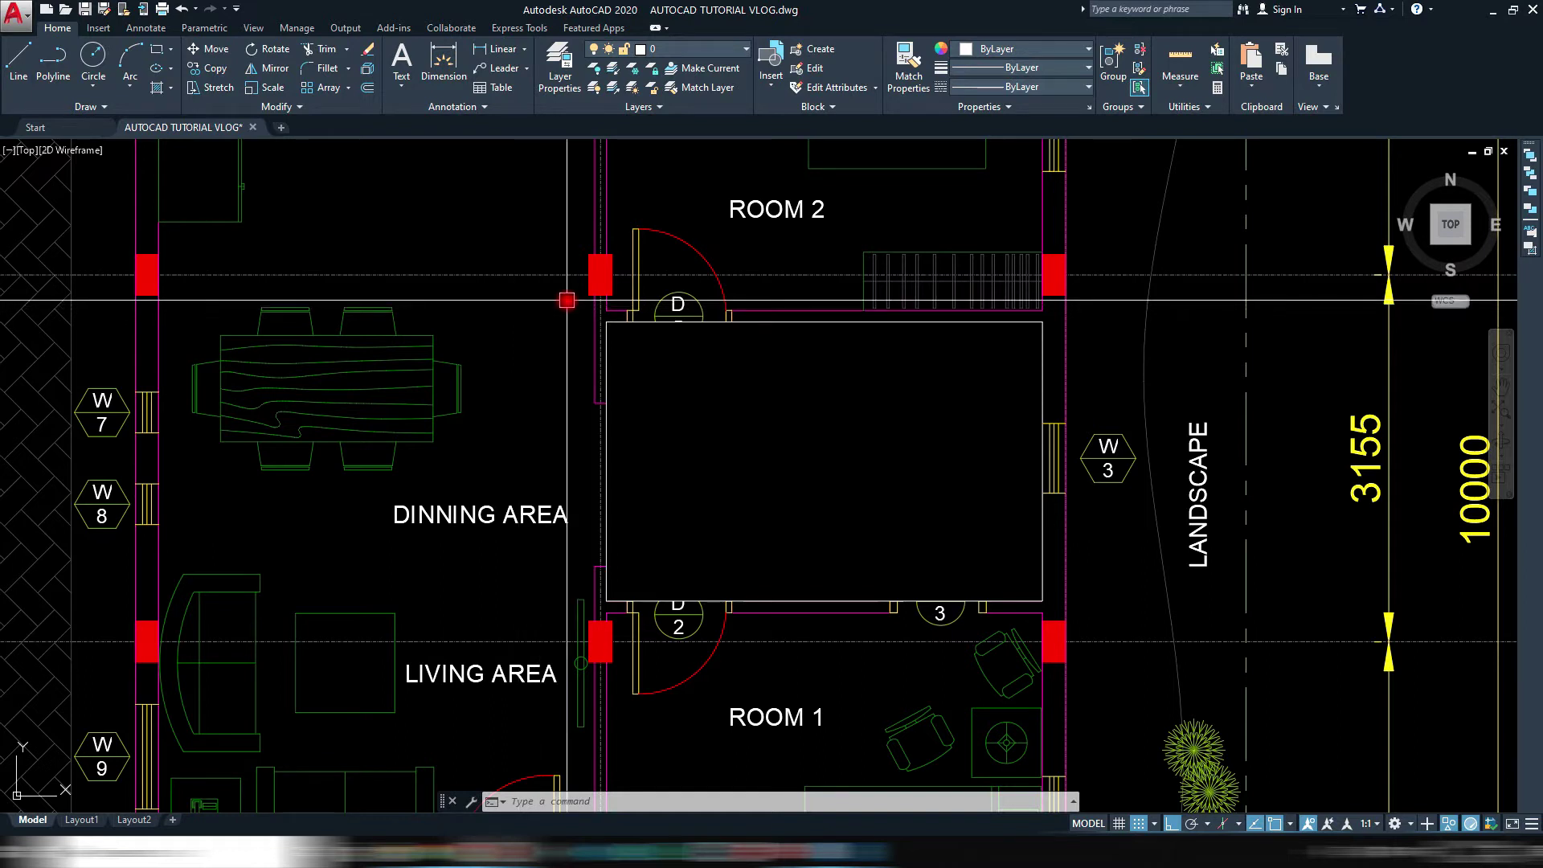
pyautogui.scroll(-2, 999, 413)
pyautogui.moveTo(999, 413); pyautogui.dragTo(524, 450, button='middle')
pyautogui.scroll(-3, 647, 426)
pyautogui.moveTo(648, 426); pyautogui.dragTo(281, 418, button='middle')
pyautogui.scroll(2, 651, 394)
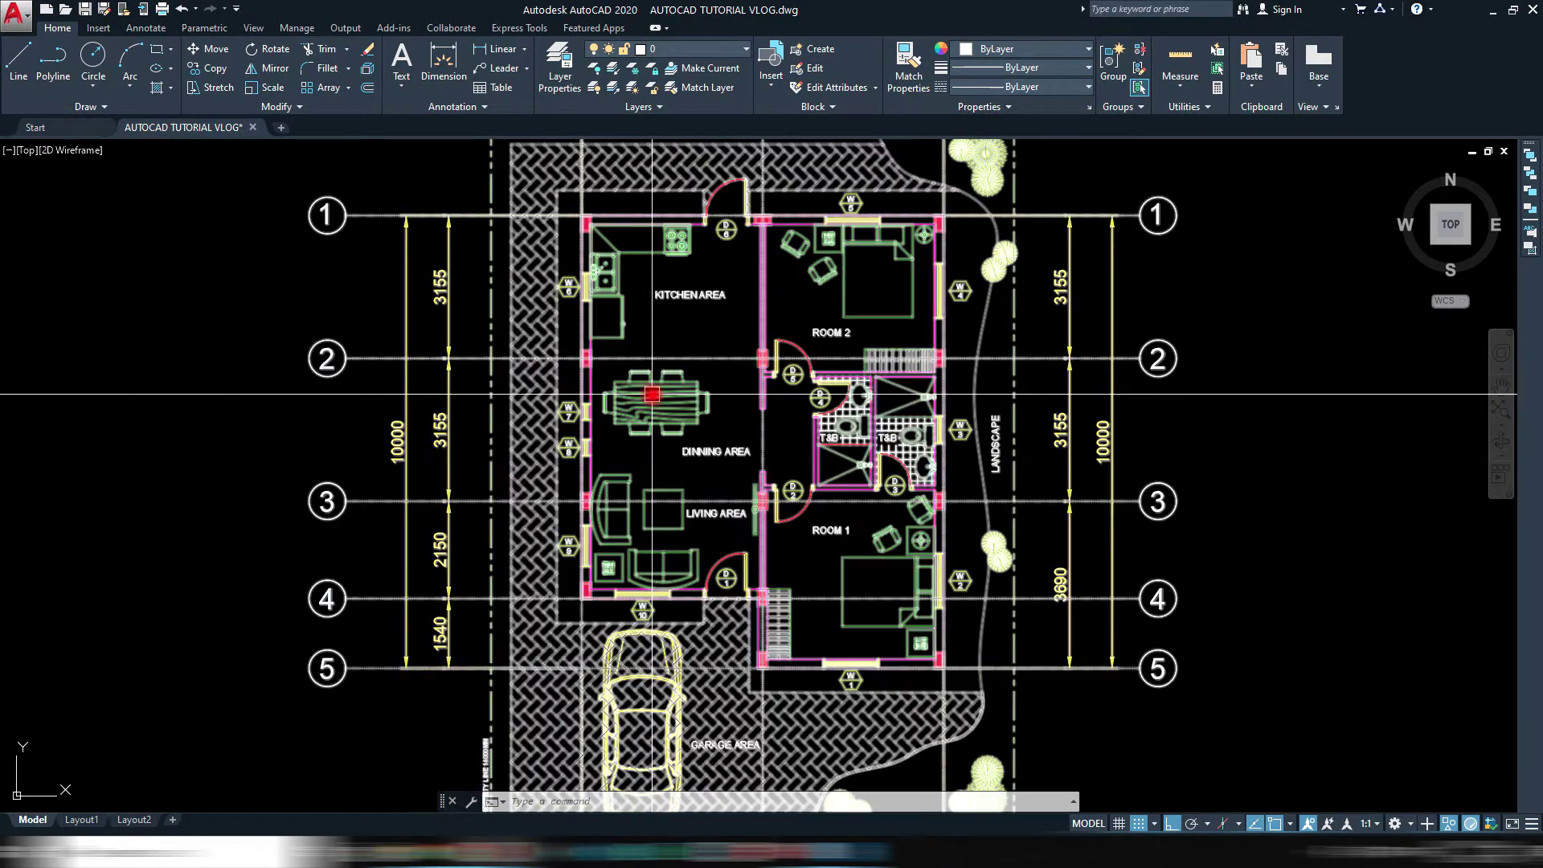
pyautogui.moveTo(660, 396)
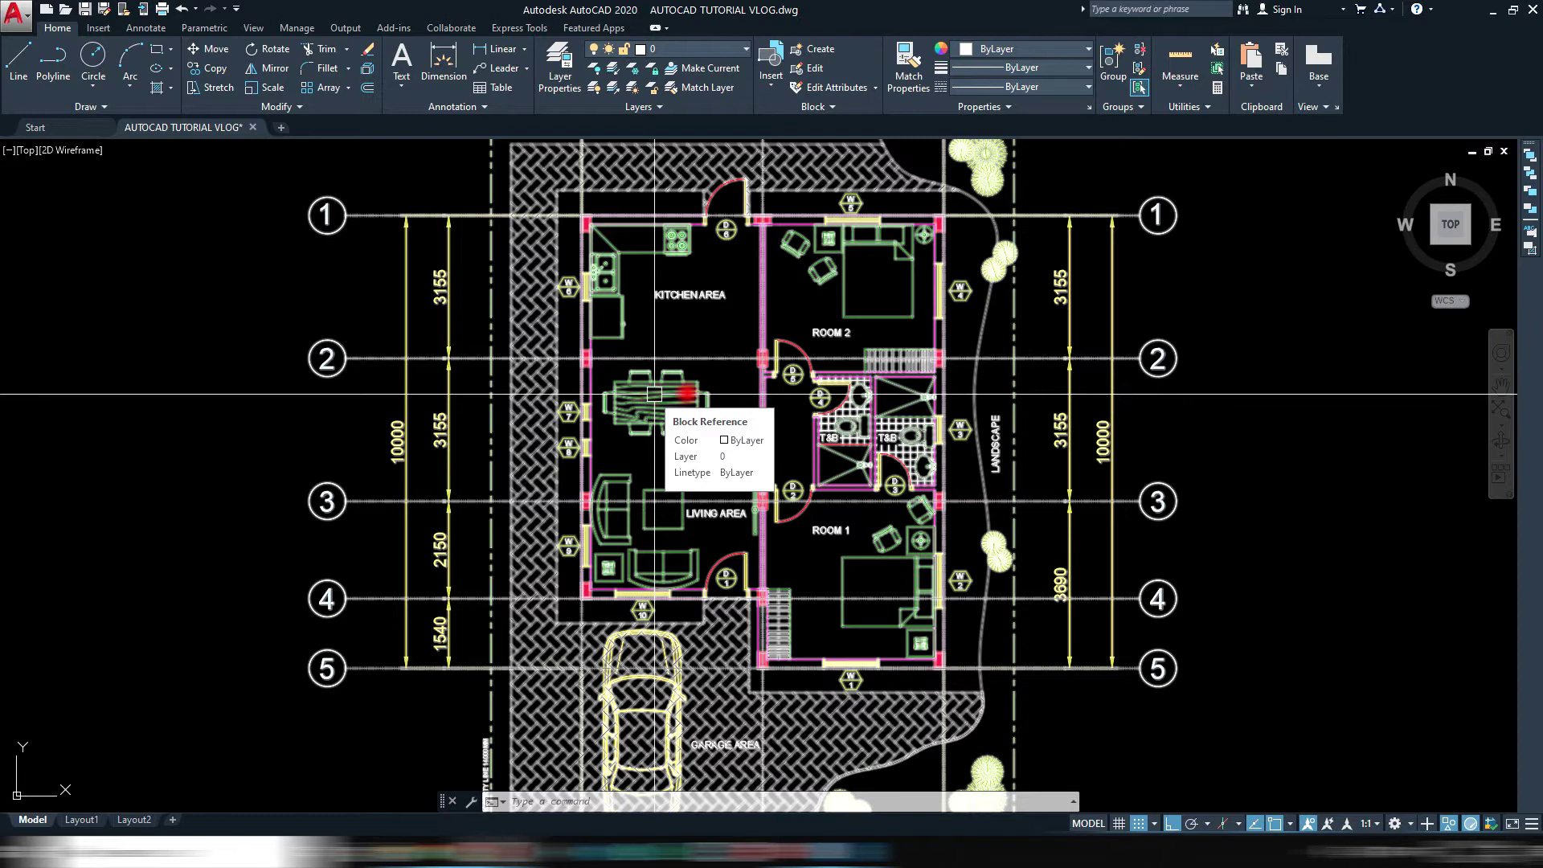
# Undo the last action, then draw a rectangle from above ROOM 2 down around the T&B rooms
pyautogui.hotkey('ctrl', 'z')
pyautogui.scroll(2, 820, 425)
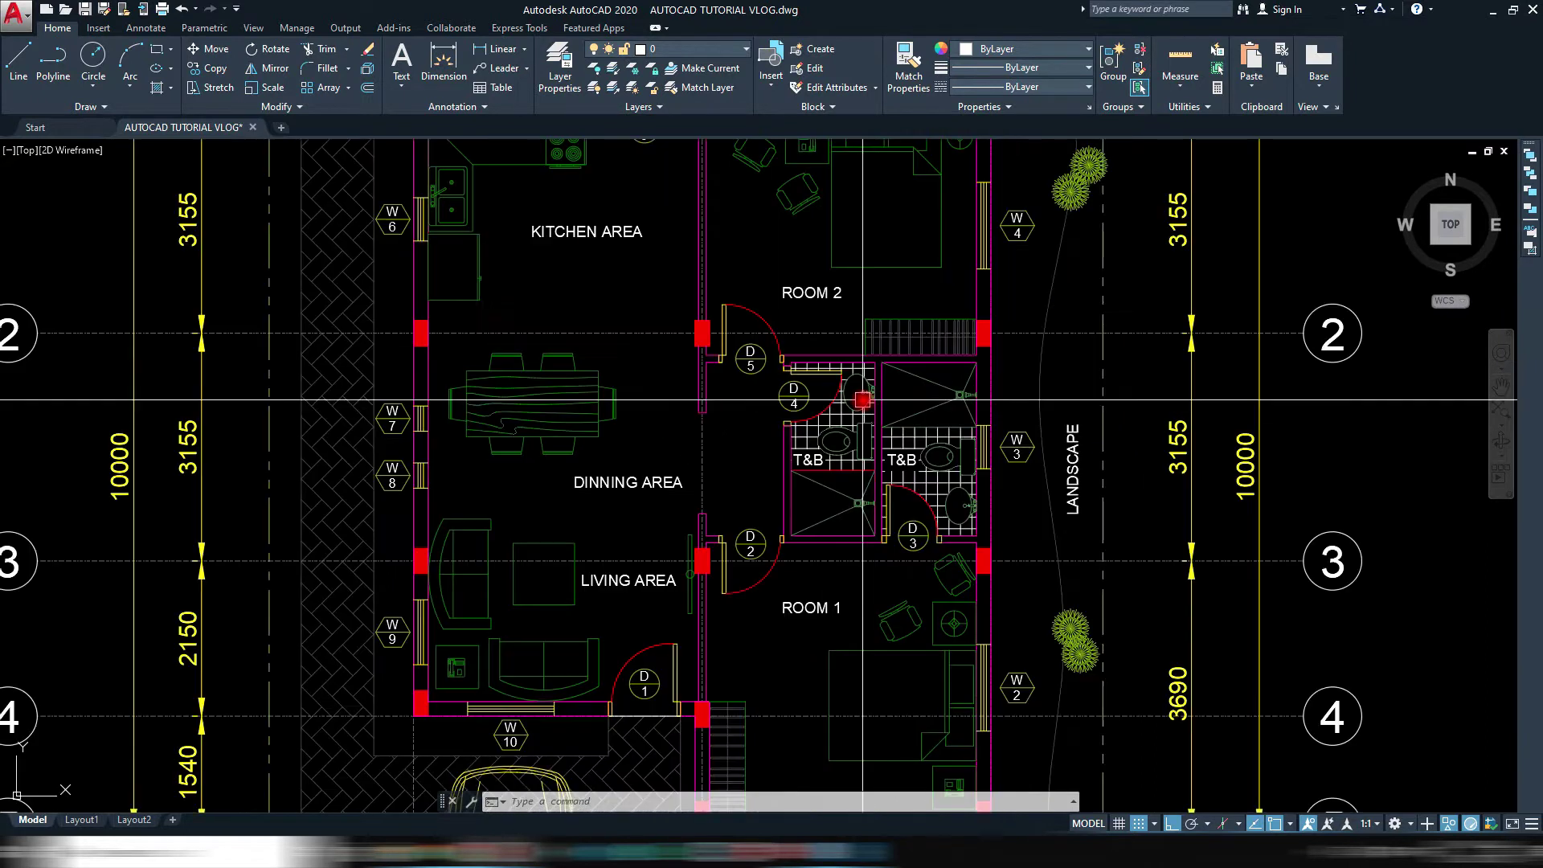
pyautogui.moveTo(862, 399); pyautogui.dragTo(841, 409, button='middle')
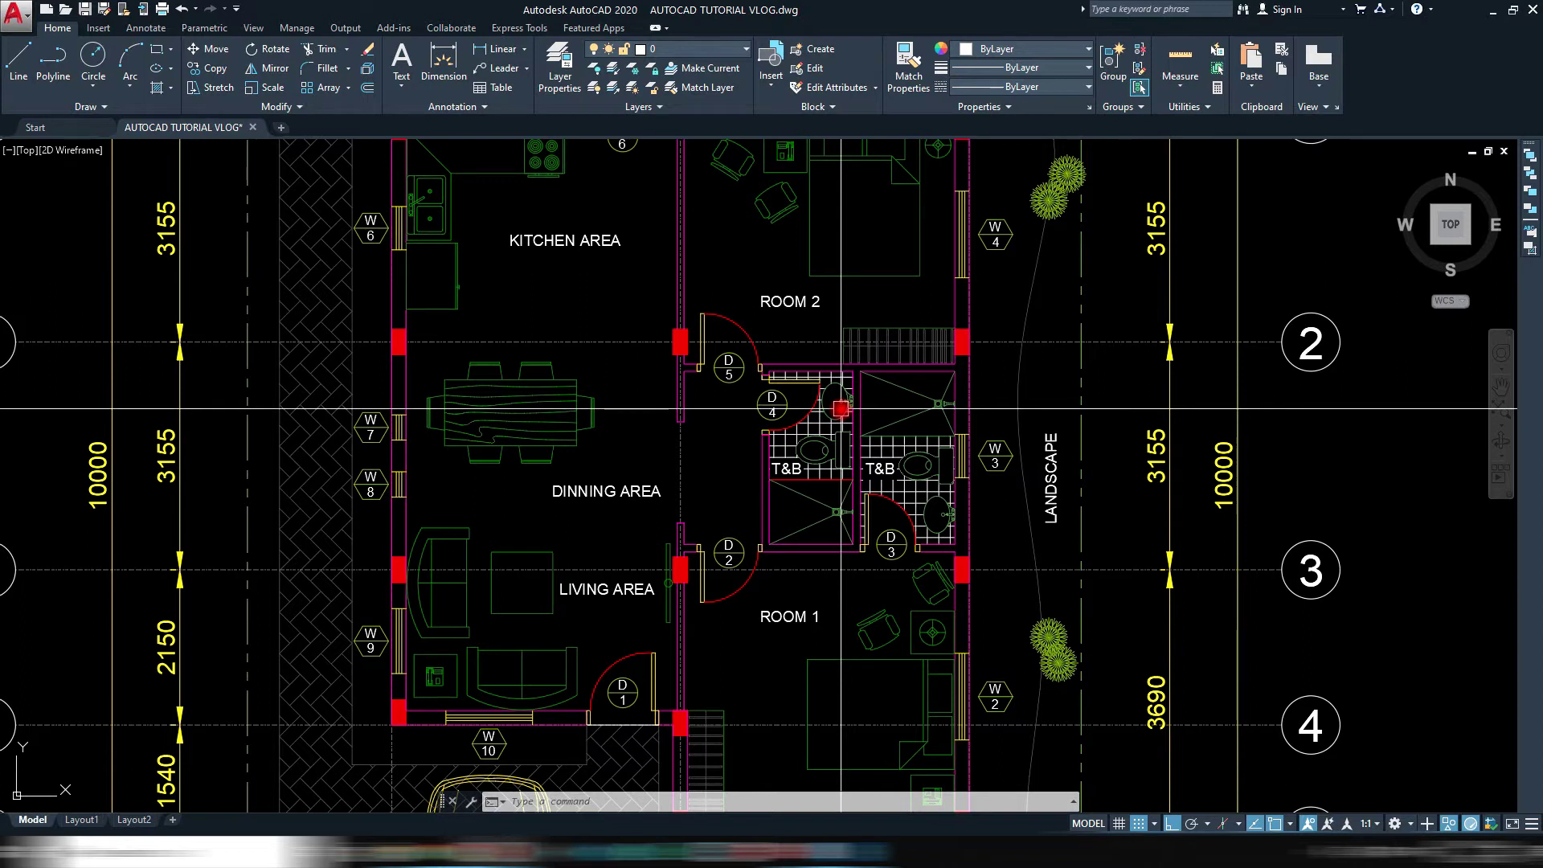
pyautogui.write('rec')
pyautogui.press('Return')
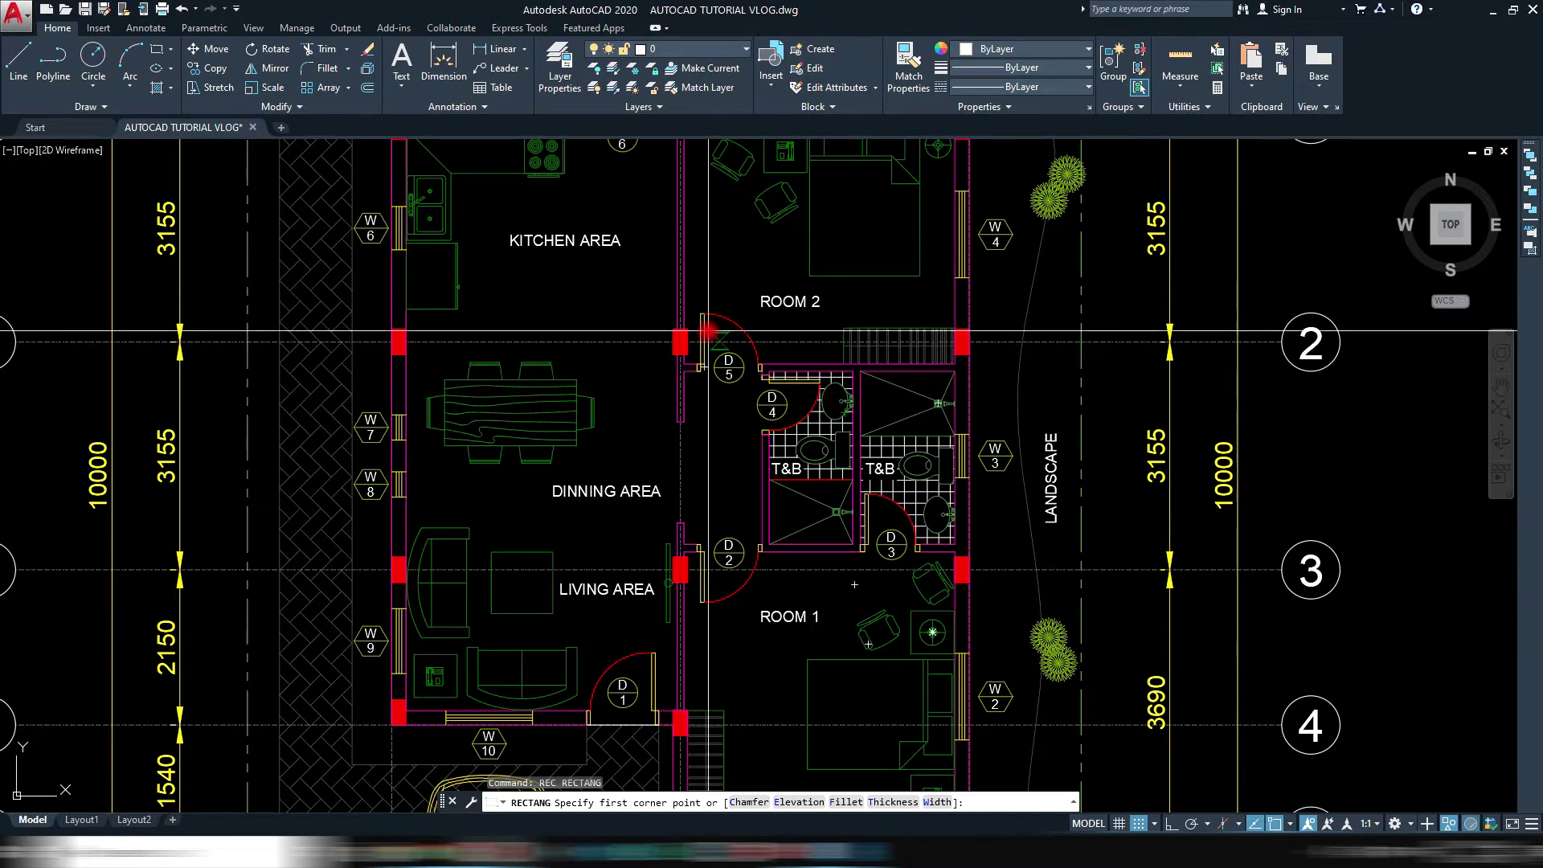
pyautogui.click(639, 288)
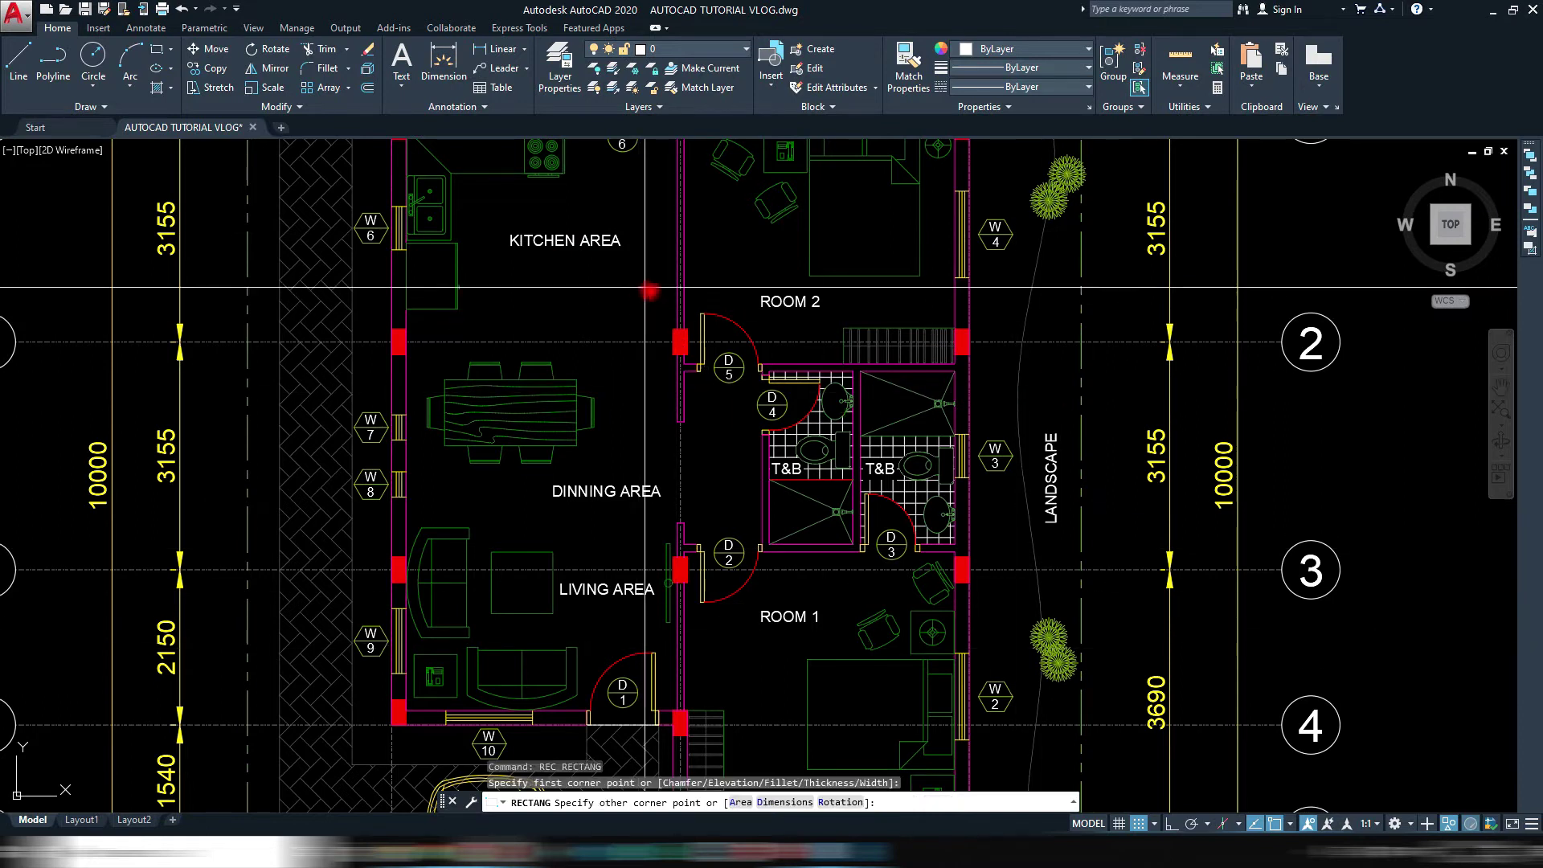
pyautogui.click(1019, 601)
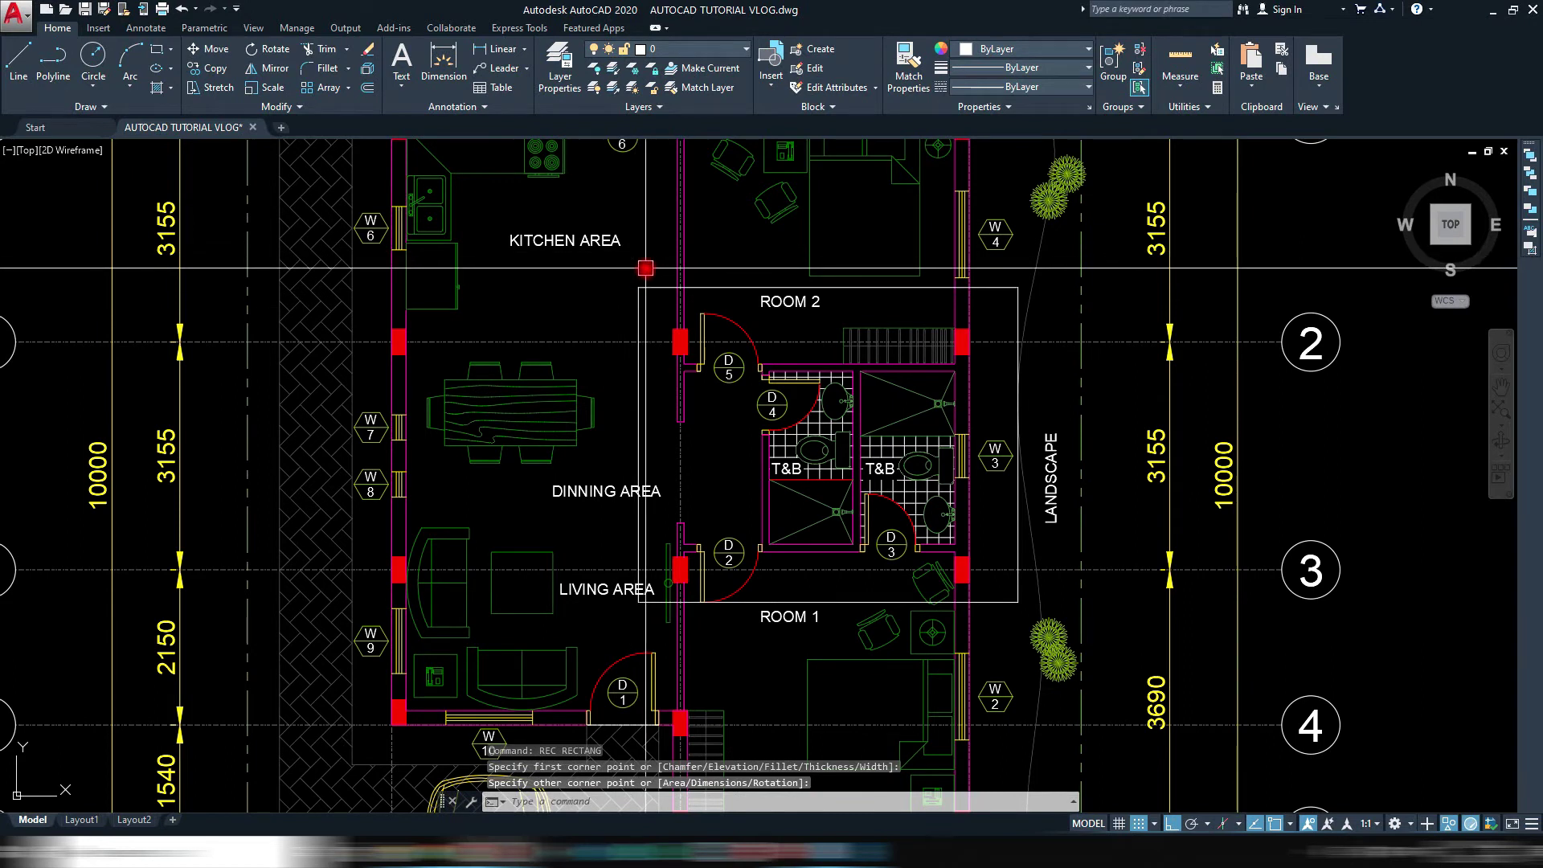
# Start XCLIP and select the copied floor-plan block
pyautogui.write('xc')
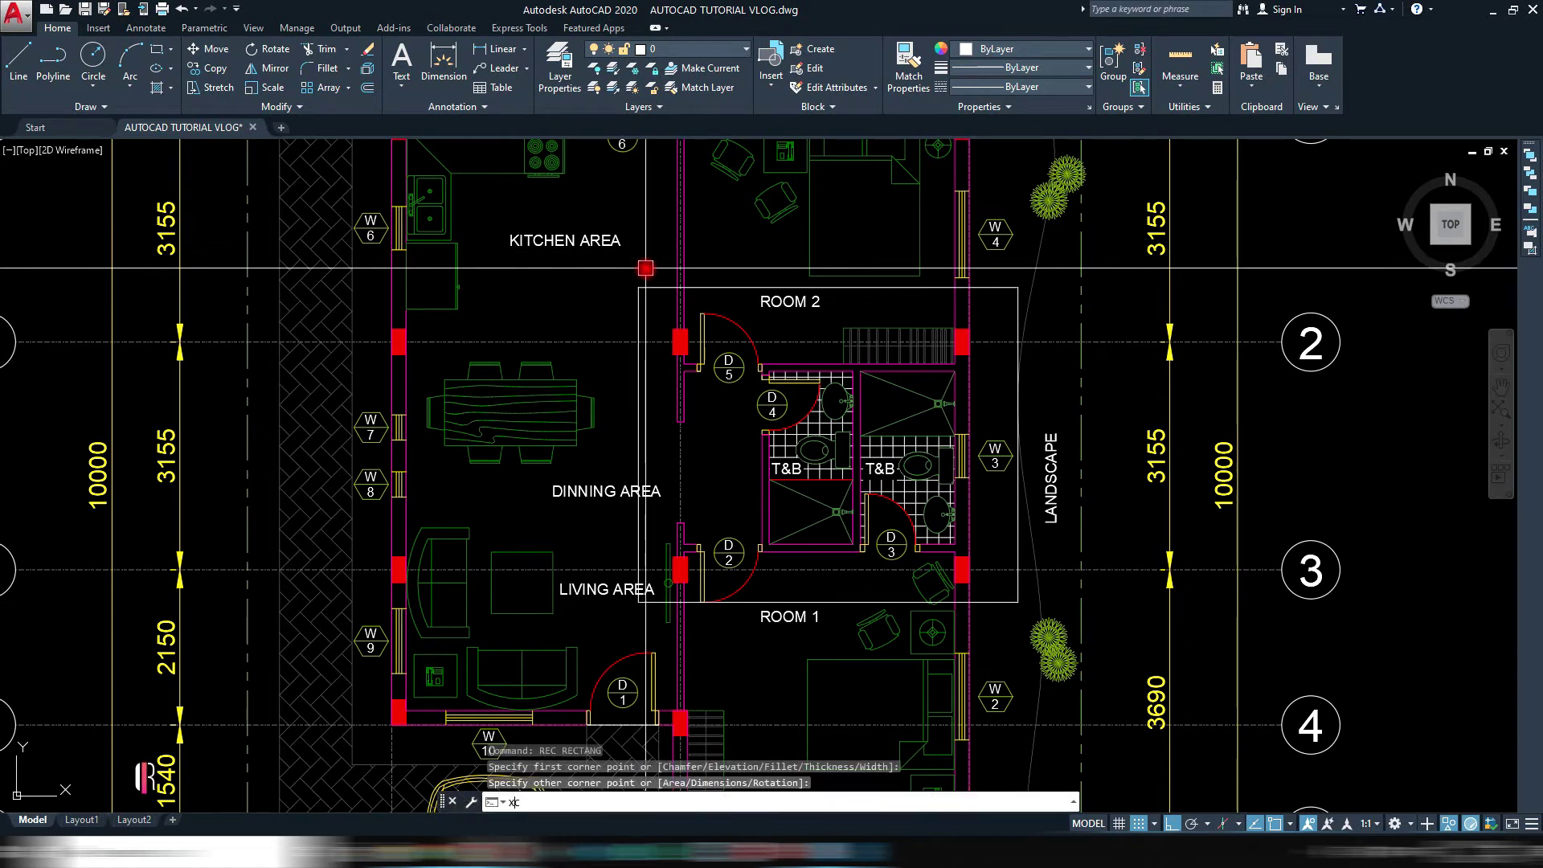
pyautogui.press('Return')
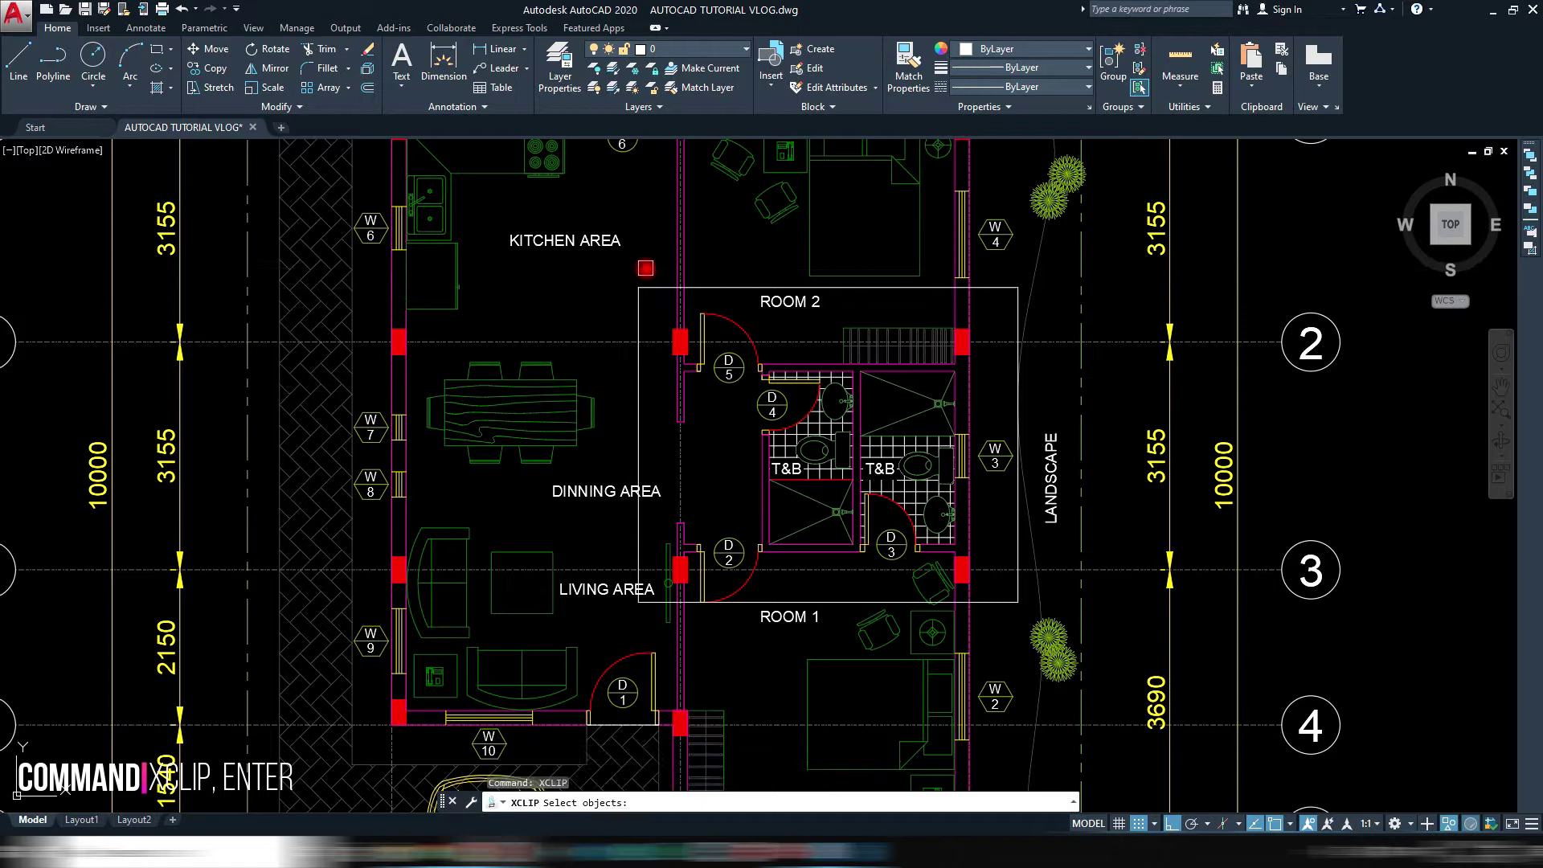
pyautogui.click(706, 344)
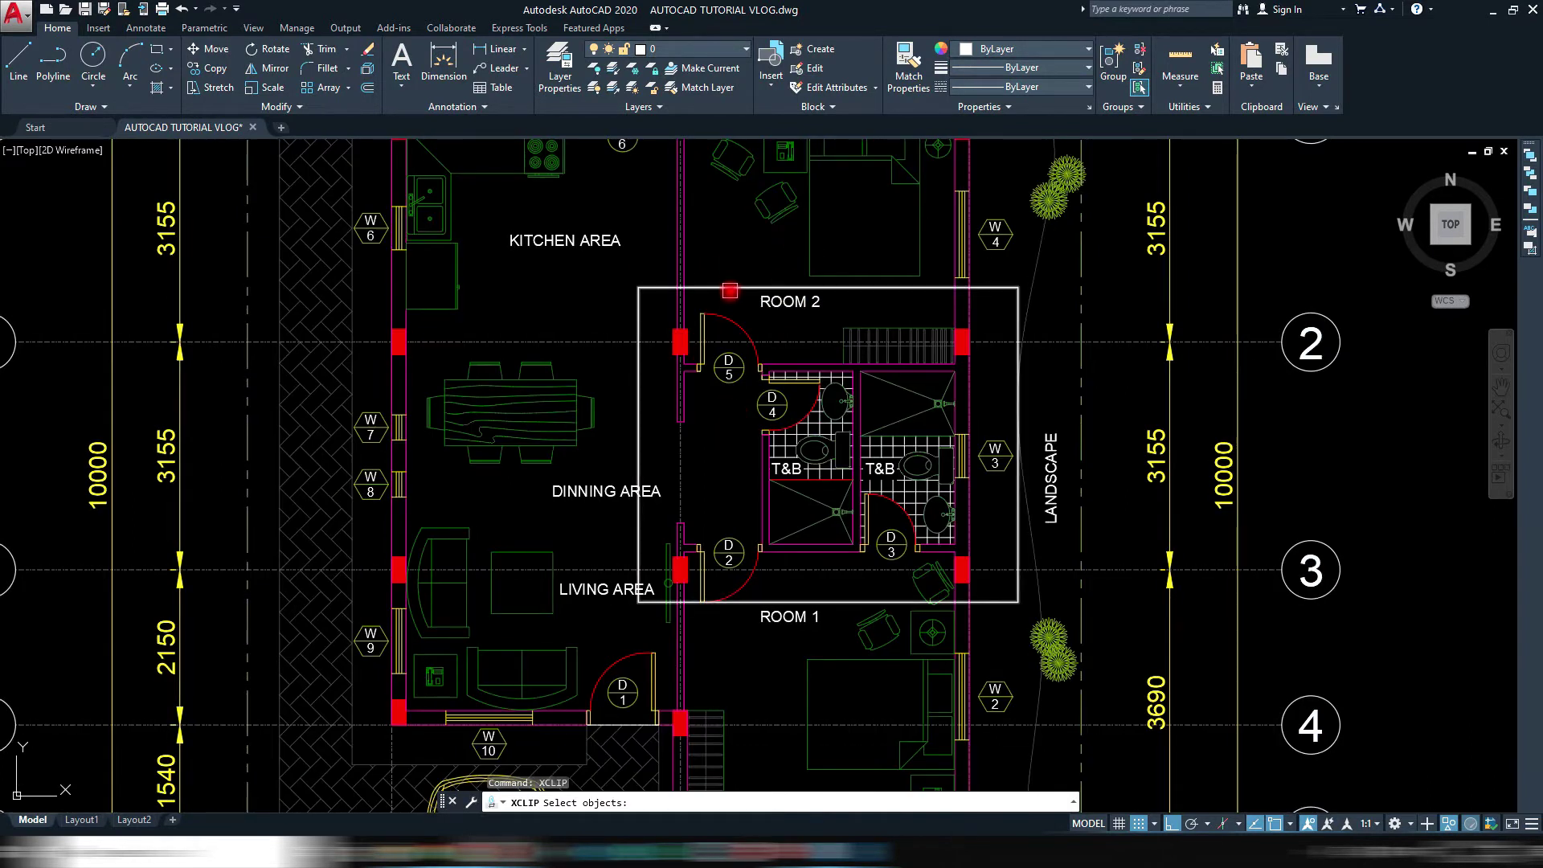
pyautogui.scroll(-2, 723, 353)
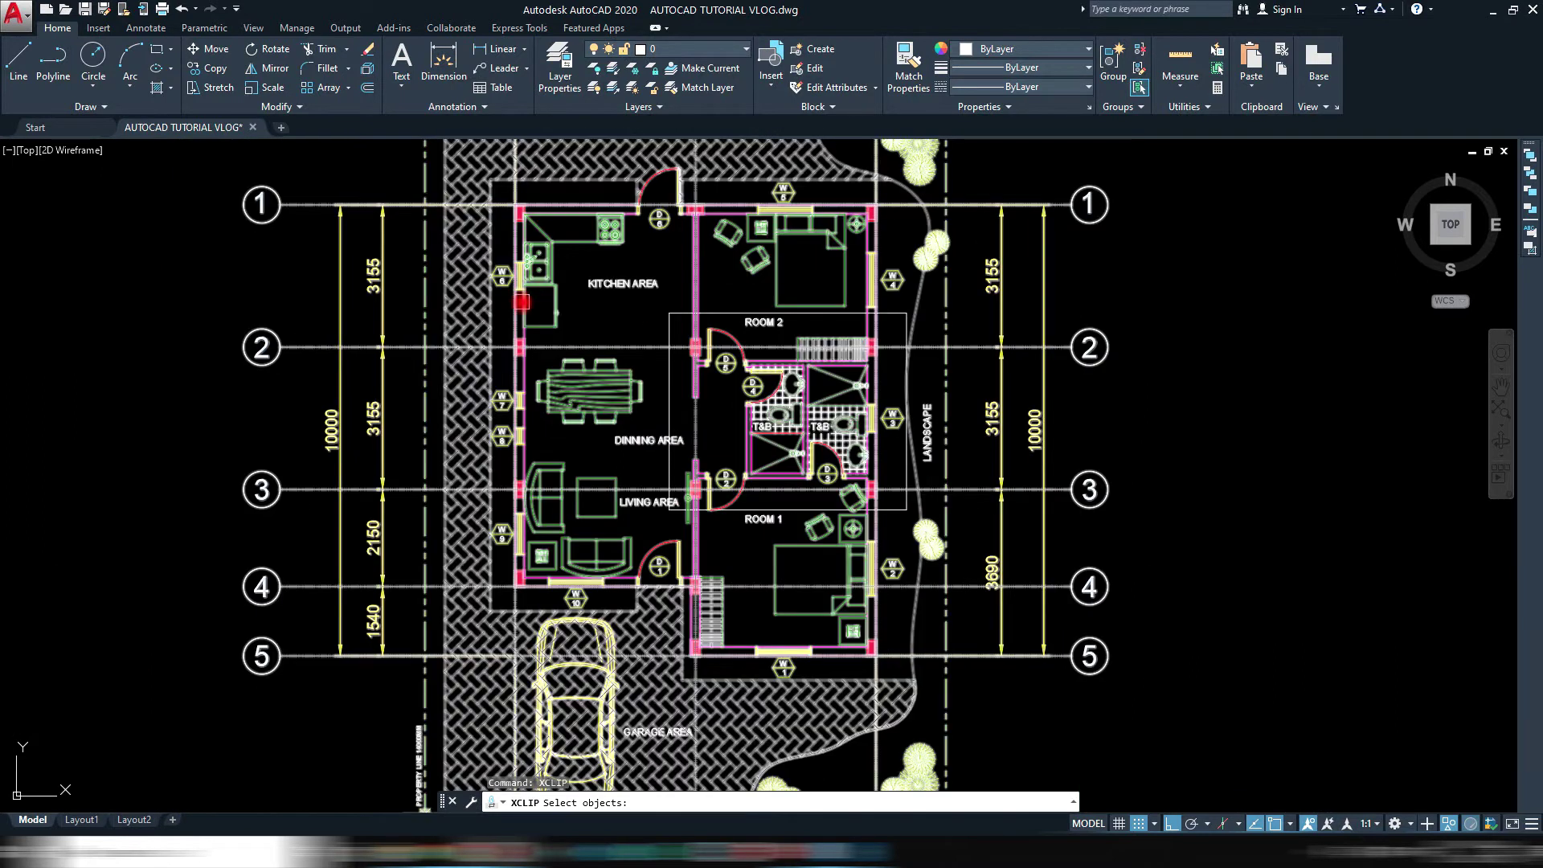
pyautogui.click(696, 346)
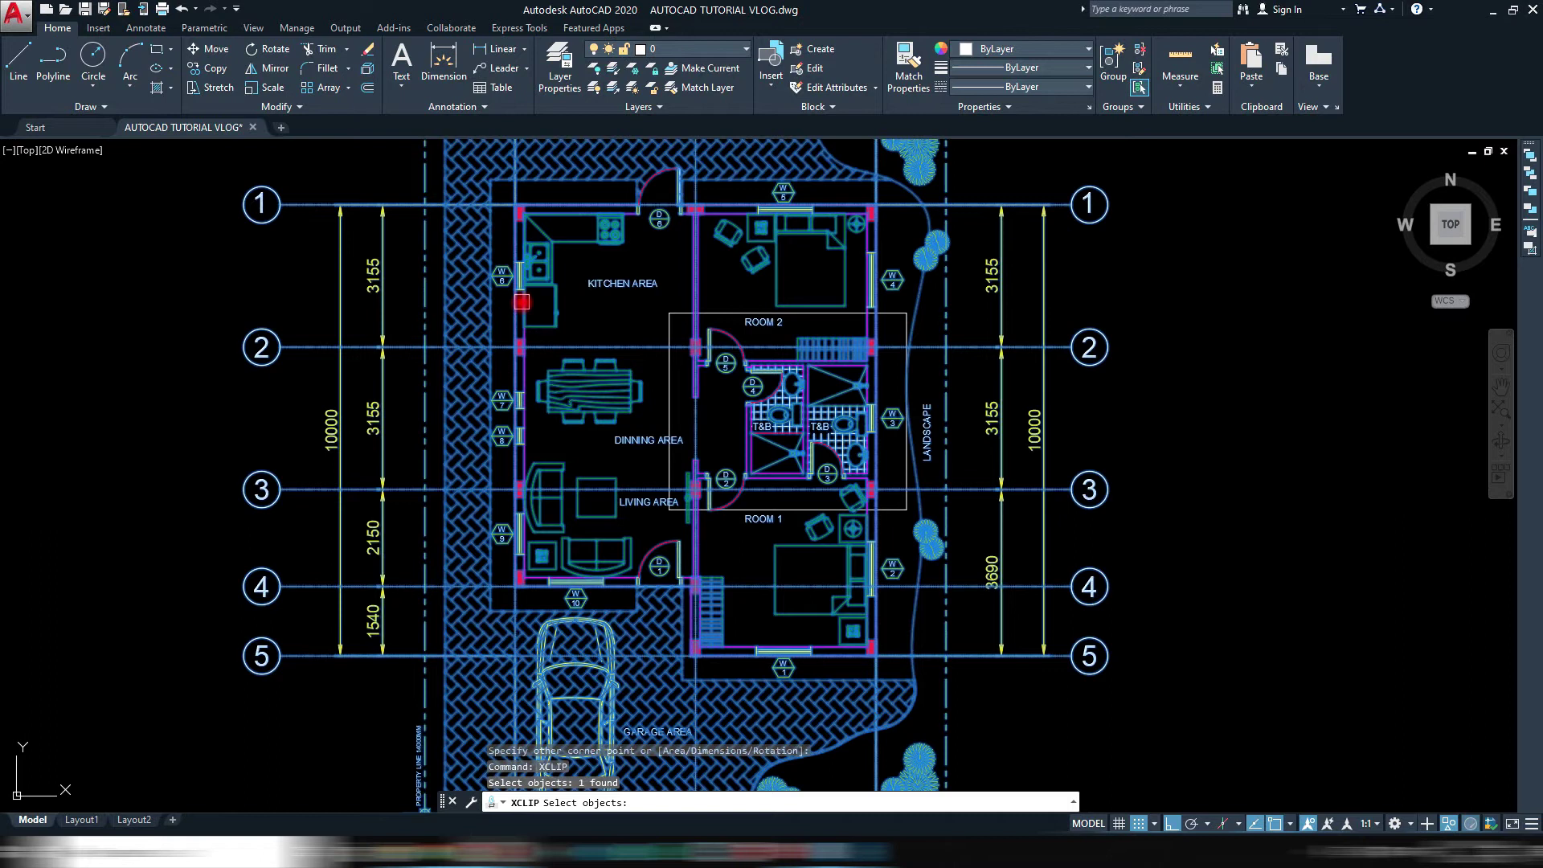
pyautogui.press('Return')
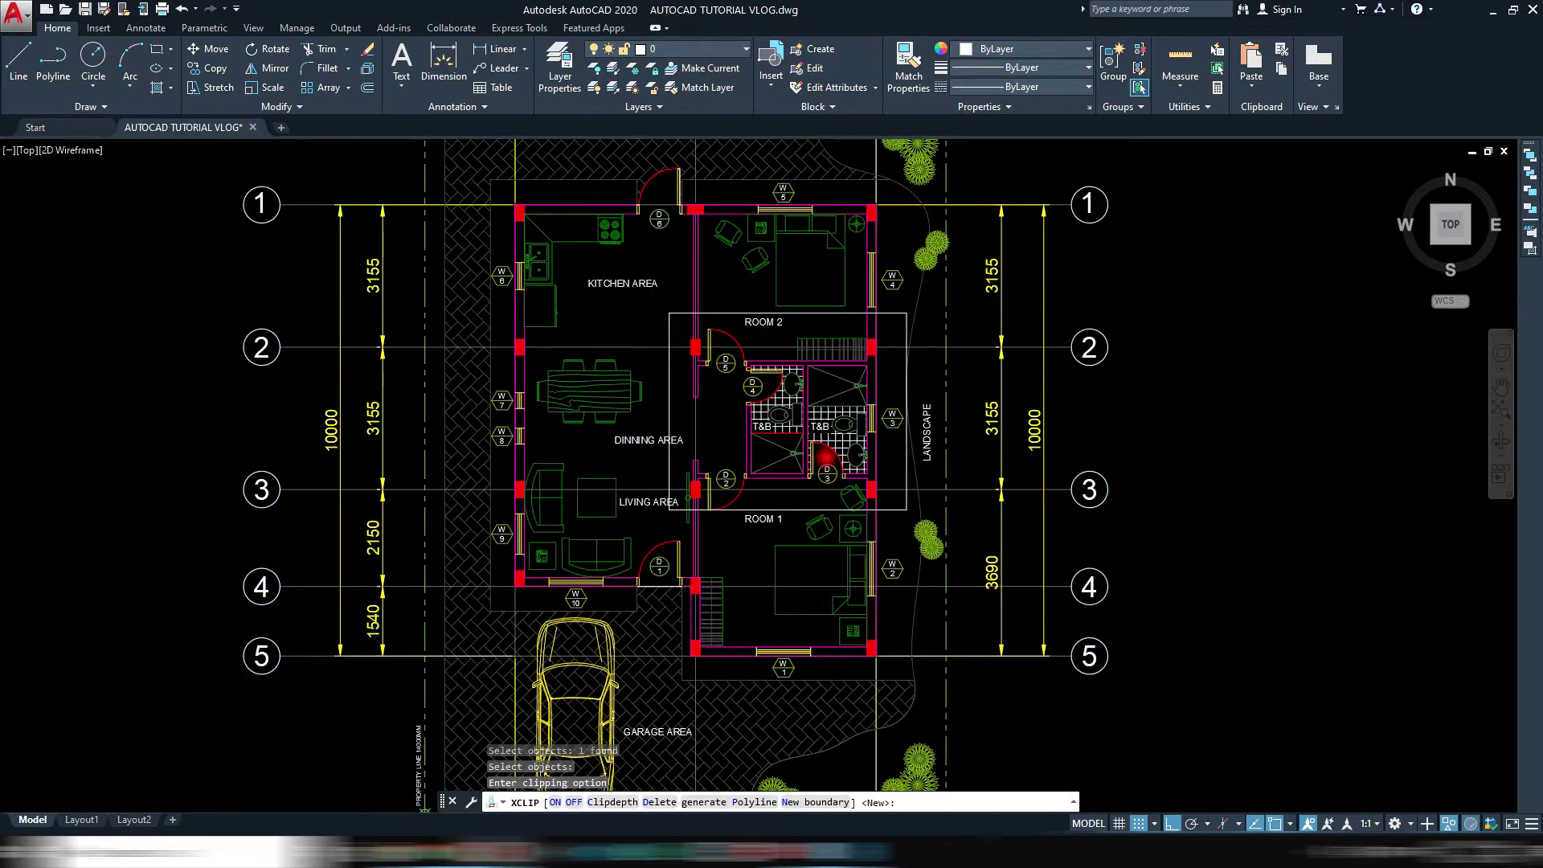
# Create a new clip boundary using the rectangle as the selected polyline
pyautogui.scroll(2, 826, 458)
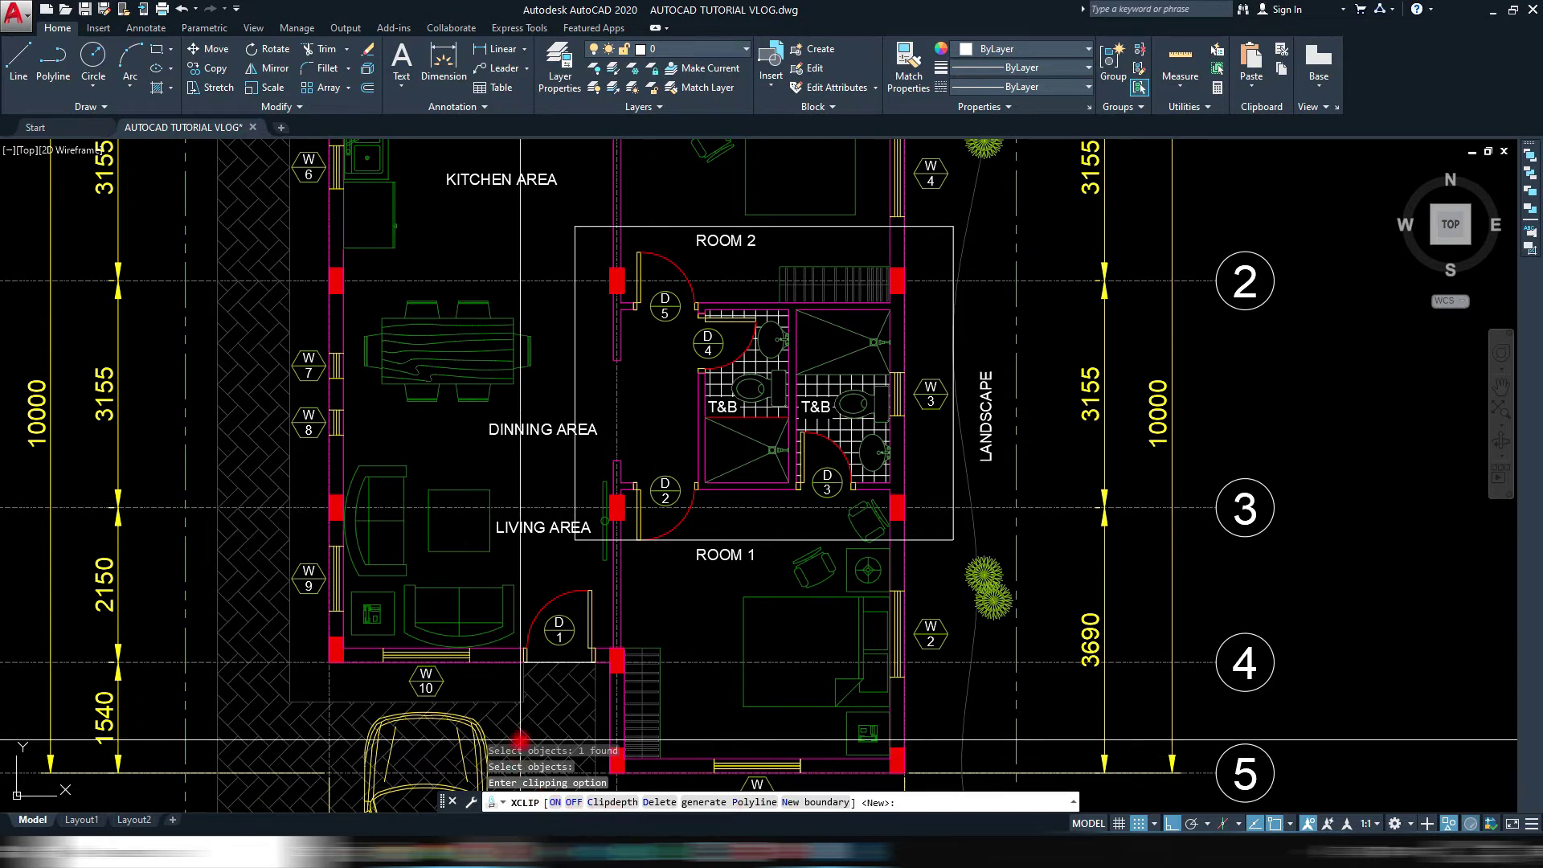
pyautogui.press('Return')
pyautogui.write('S')
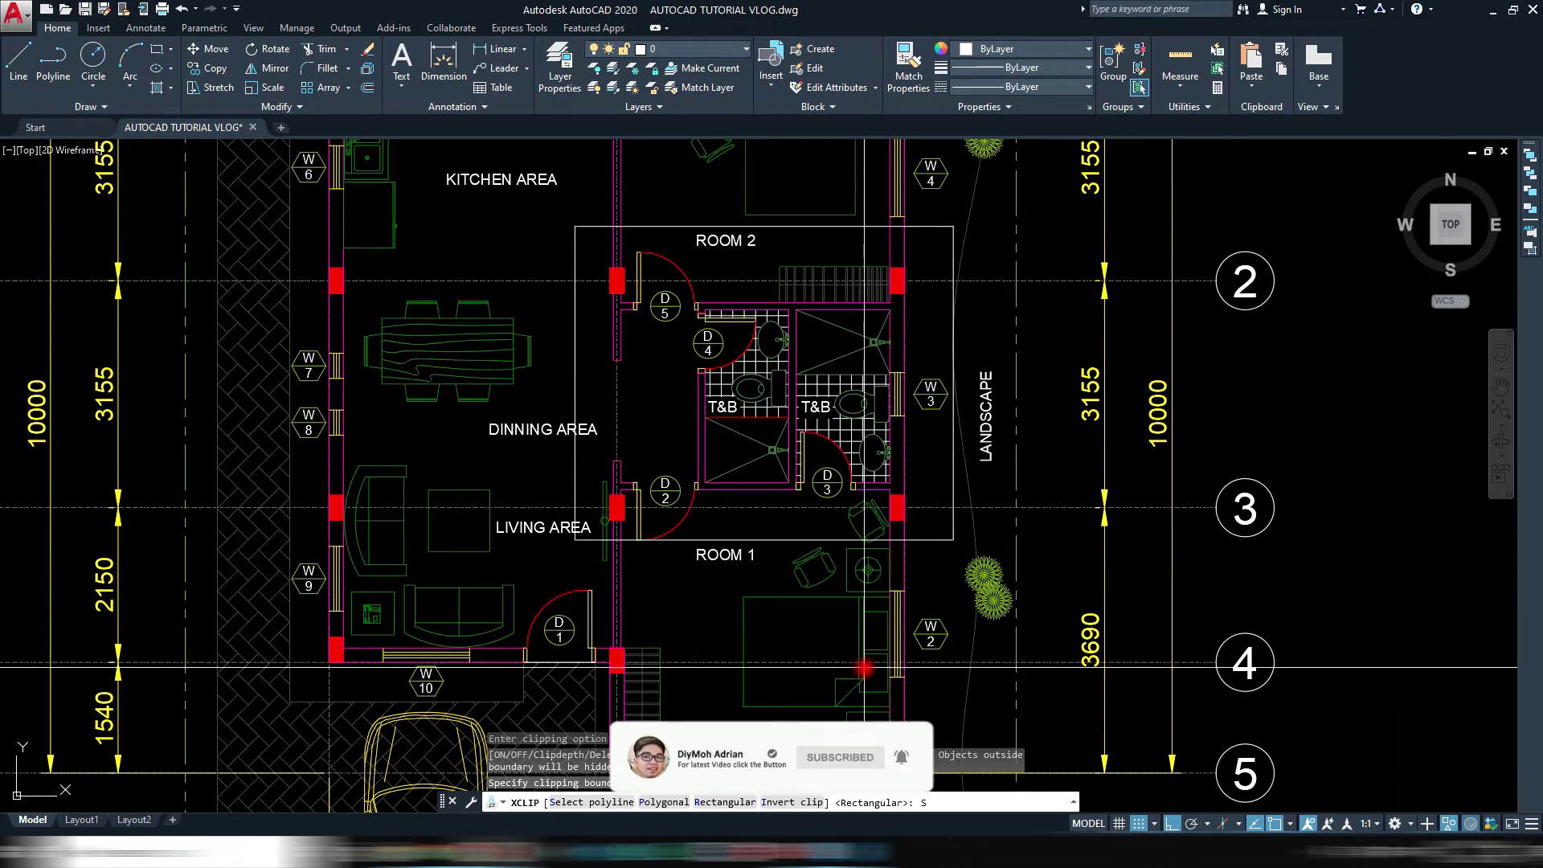
pyautogui.press('Return')
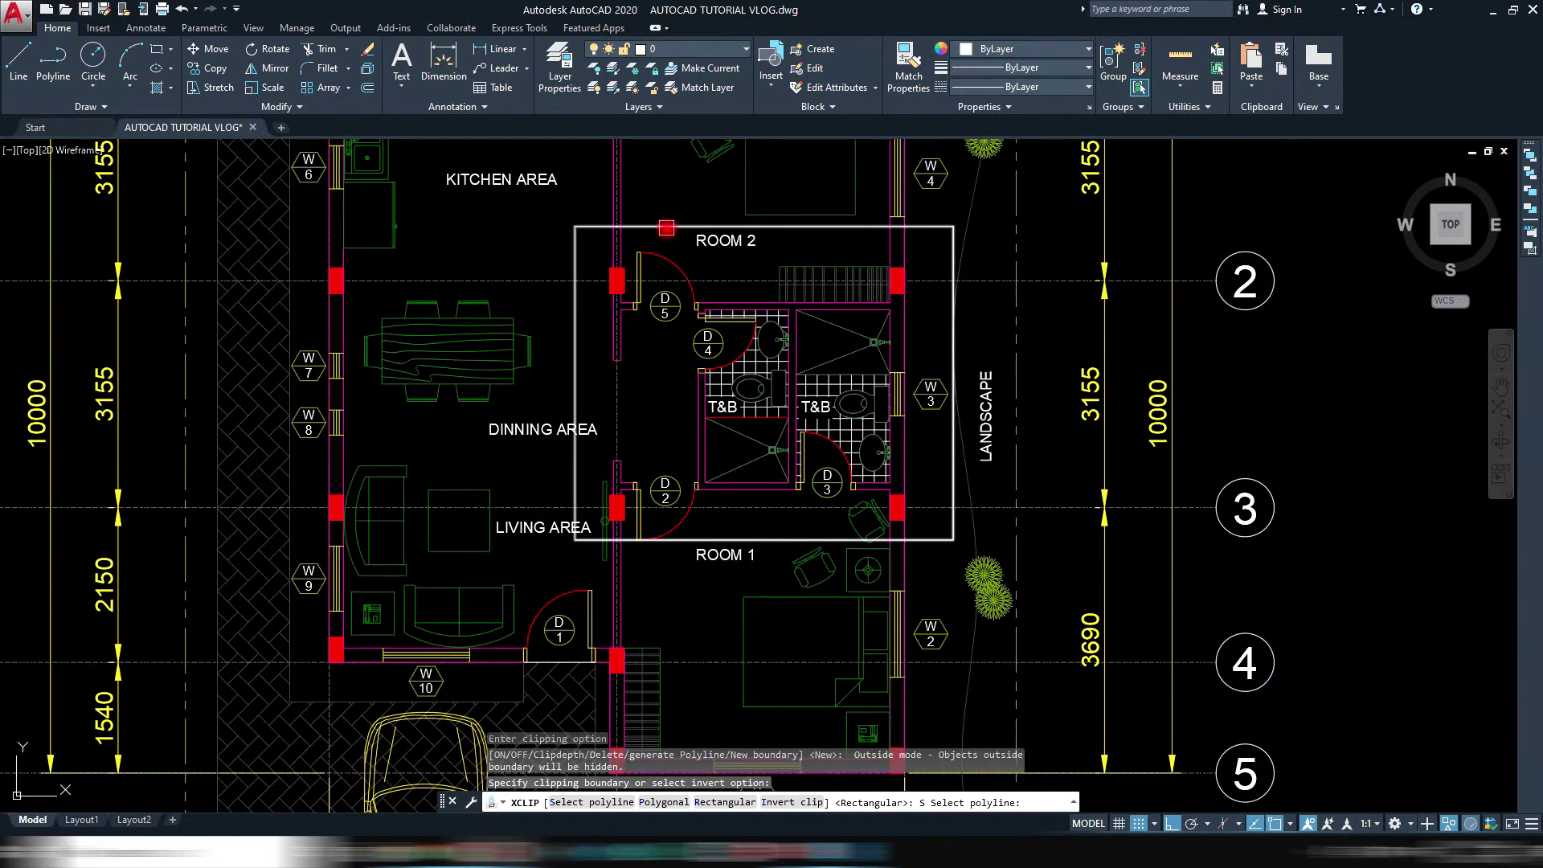
pyautogui.click(647, 228)
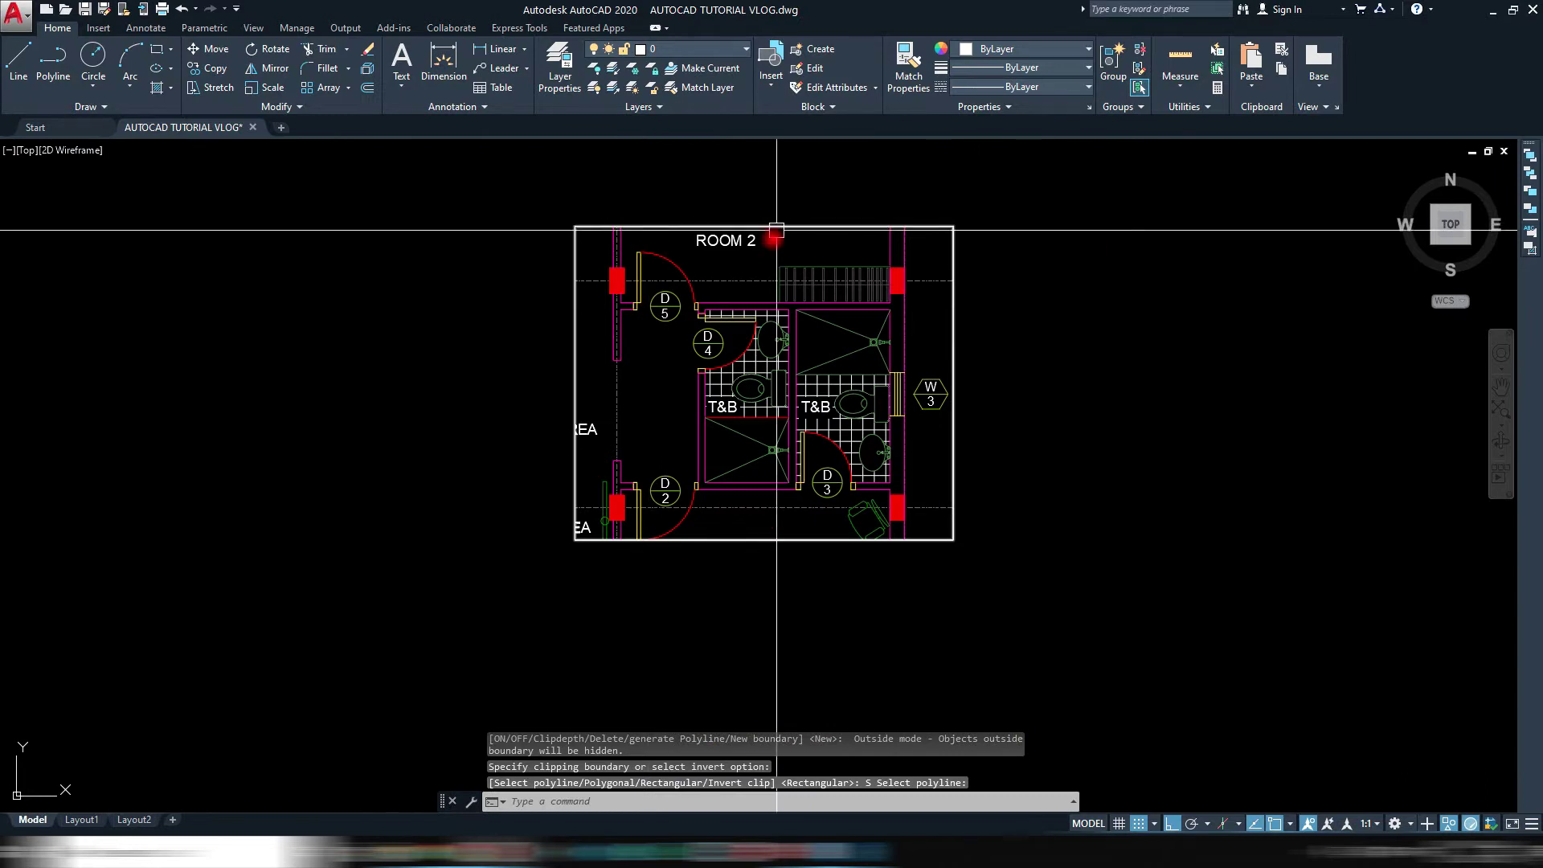
pyautogui.scroll(-2, 624, 297)
pyautogui.scroll(2, 623, 296)
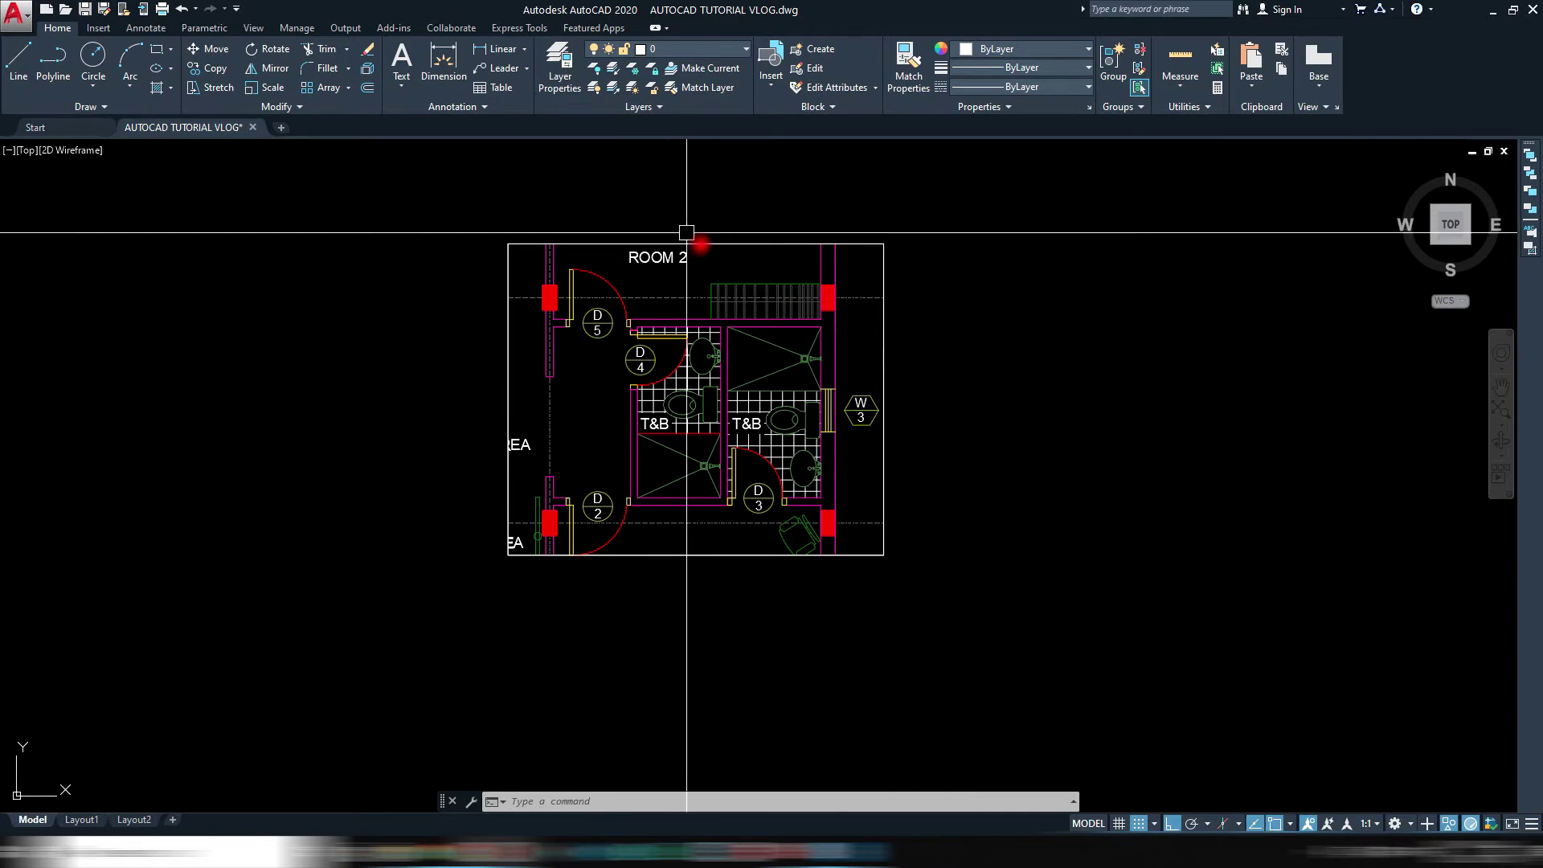
pyautogui.click(748, 241)
pyautogui.scroll(-4, 771, 280)
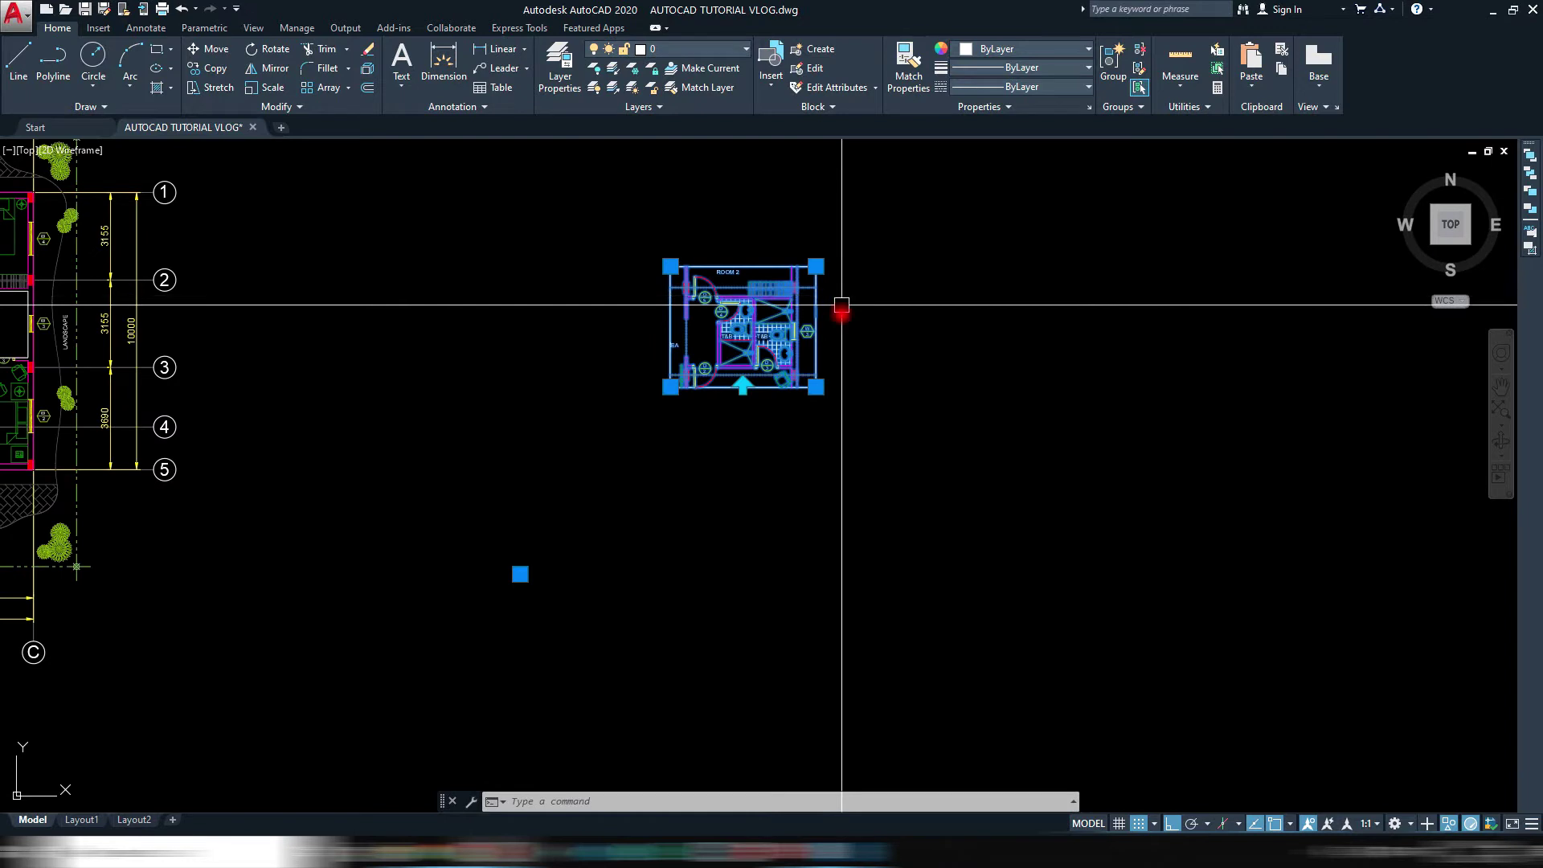
# Stretch the clip boundary left over the dining and living areas and flip it
pyautogui.click(921, 387)
pyautogui.click(671, 388)
pyautogui.click(562, 386)
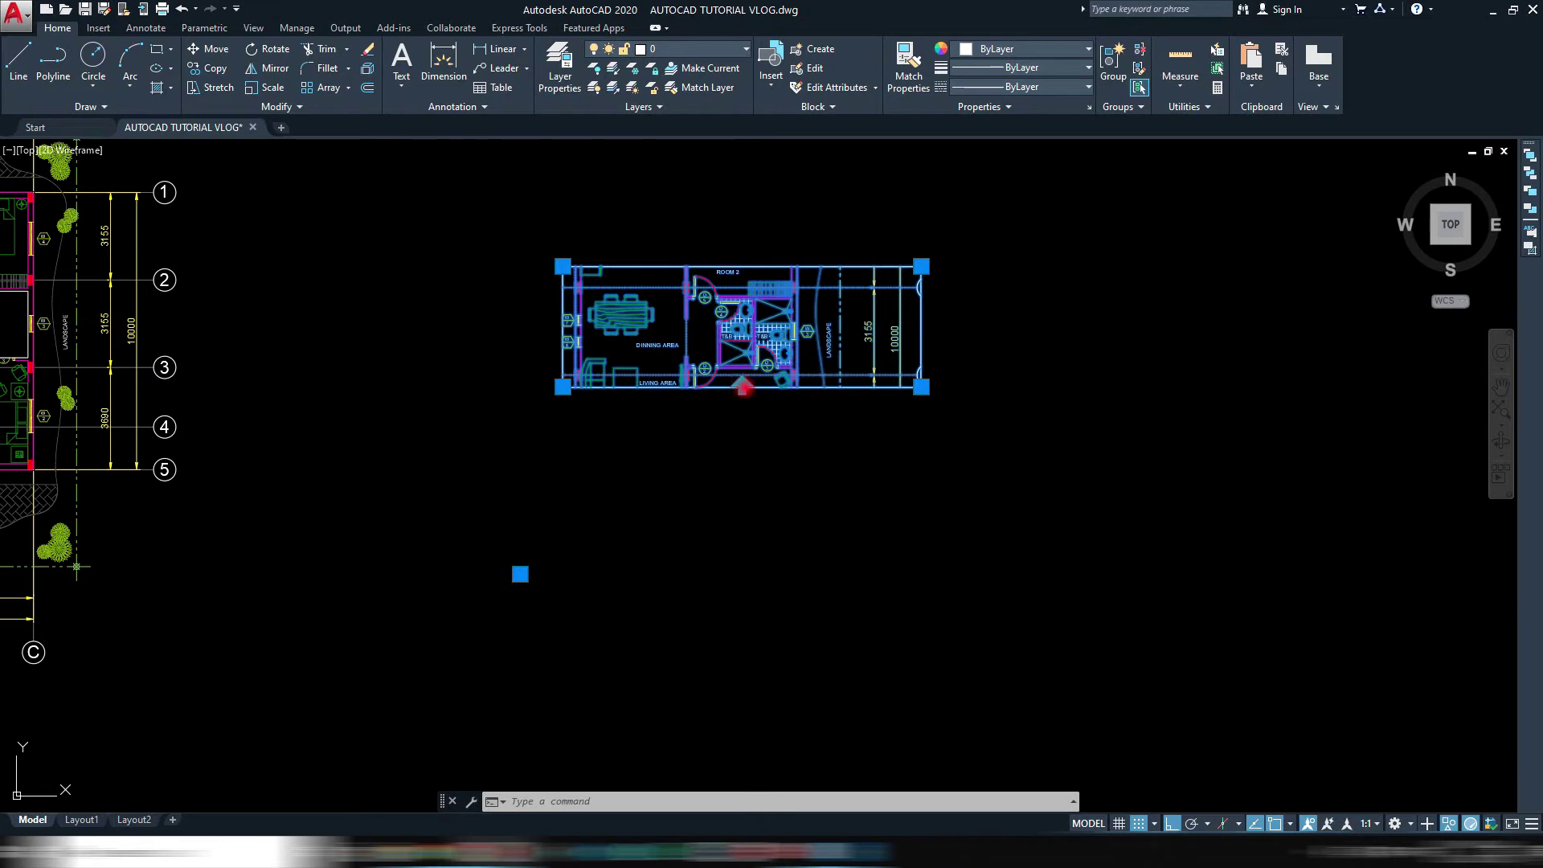
pyautogui.click(741, 384)
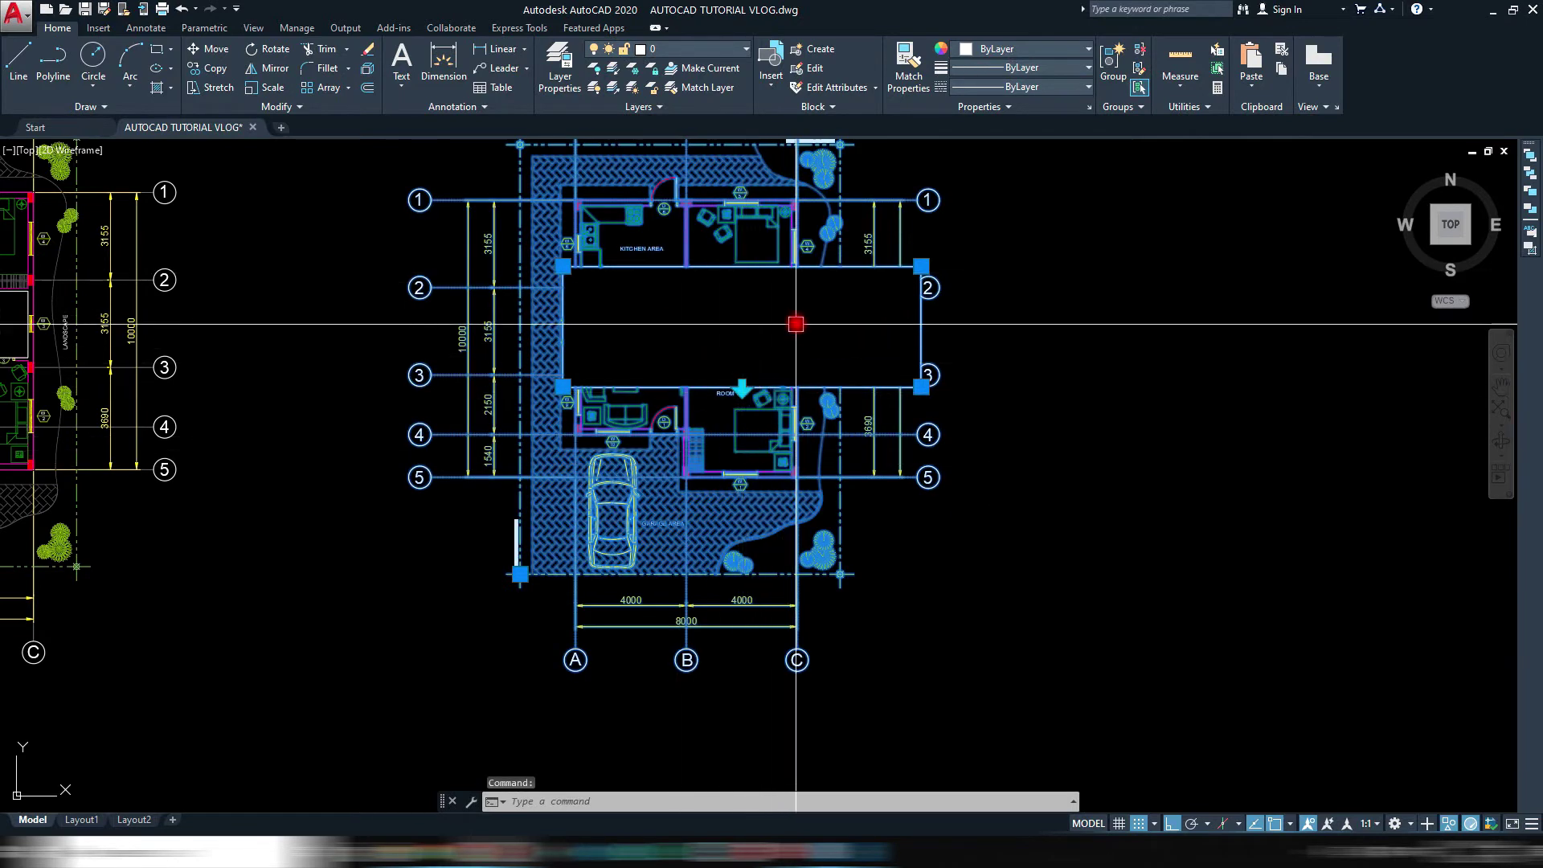
# Reshape the clip boundary corners to frame the dining area and T&B fixtures
pyautogui.moveTo(757, 327); pyautogui.dragTo(785, 419, button='middle')
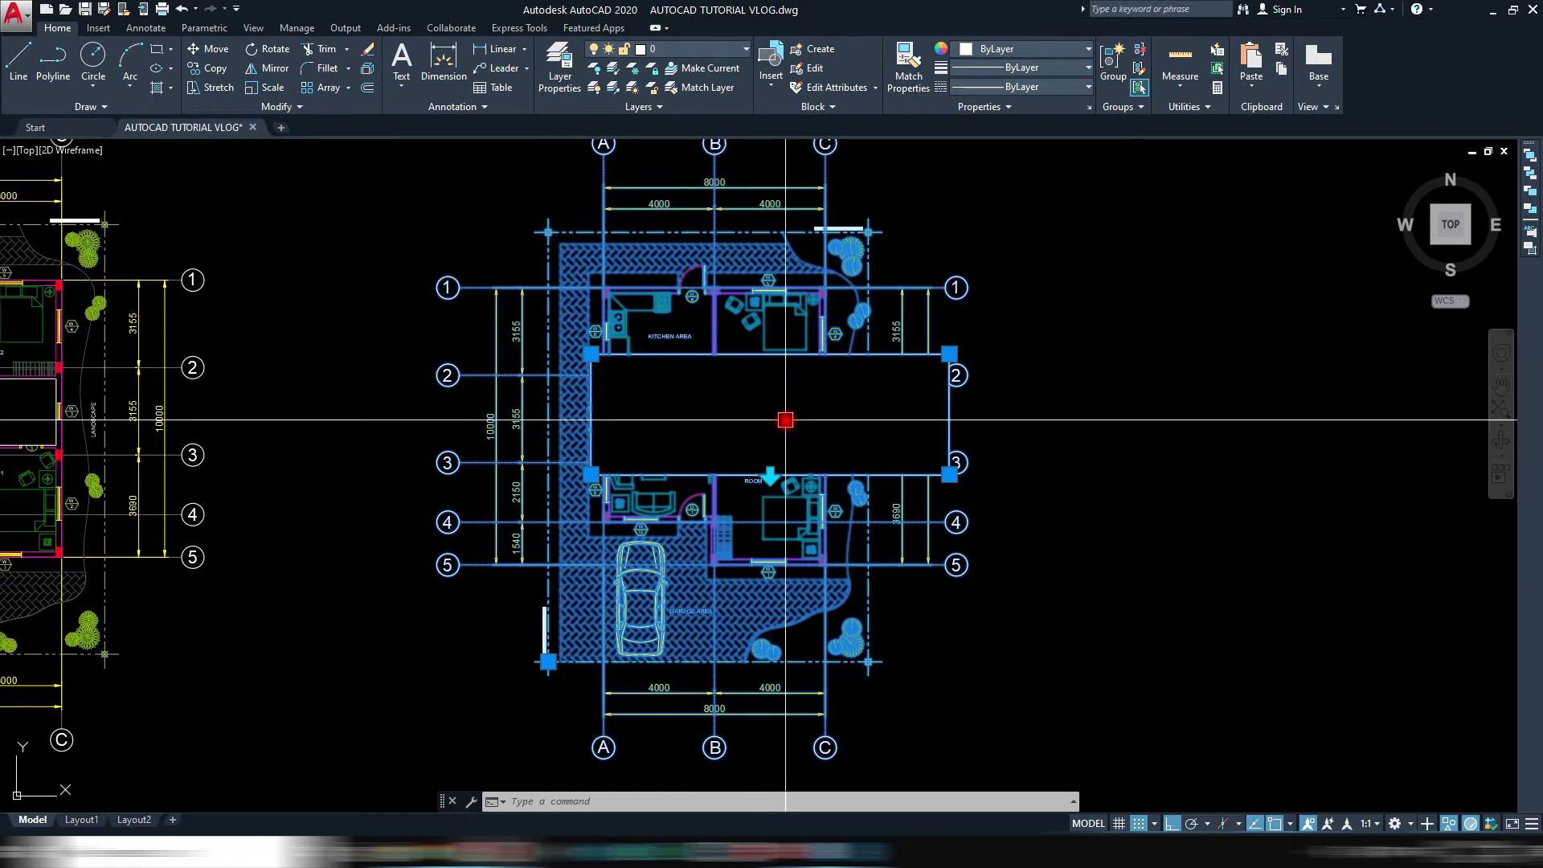
pyautogui.click(590, 354)
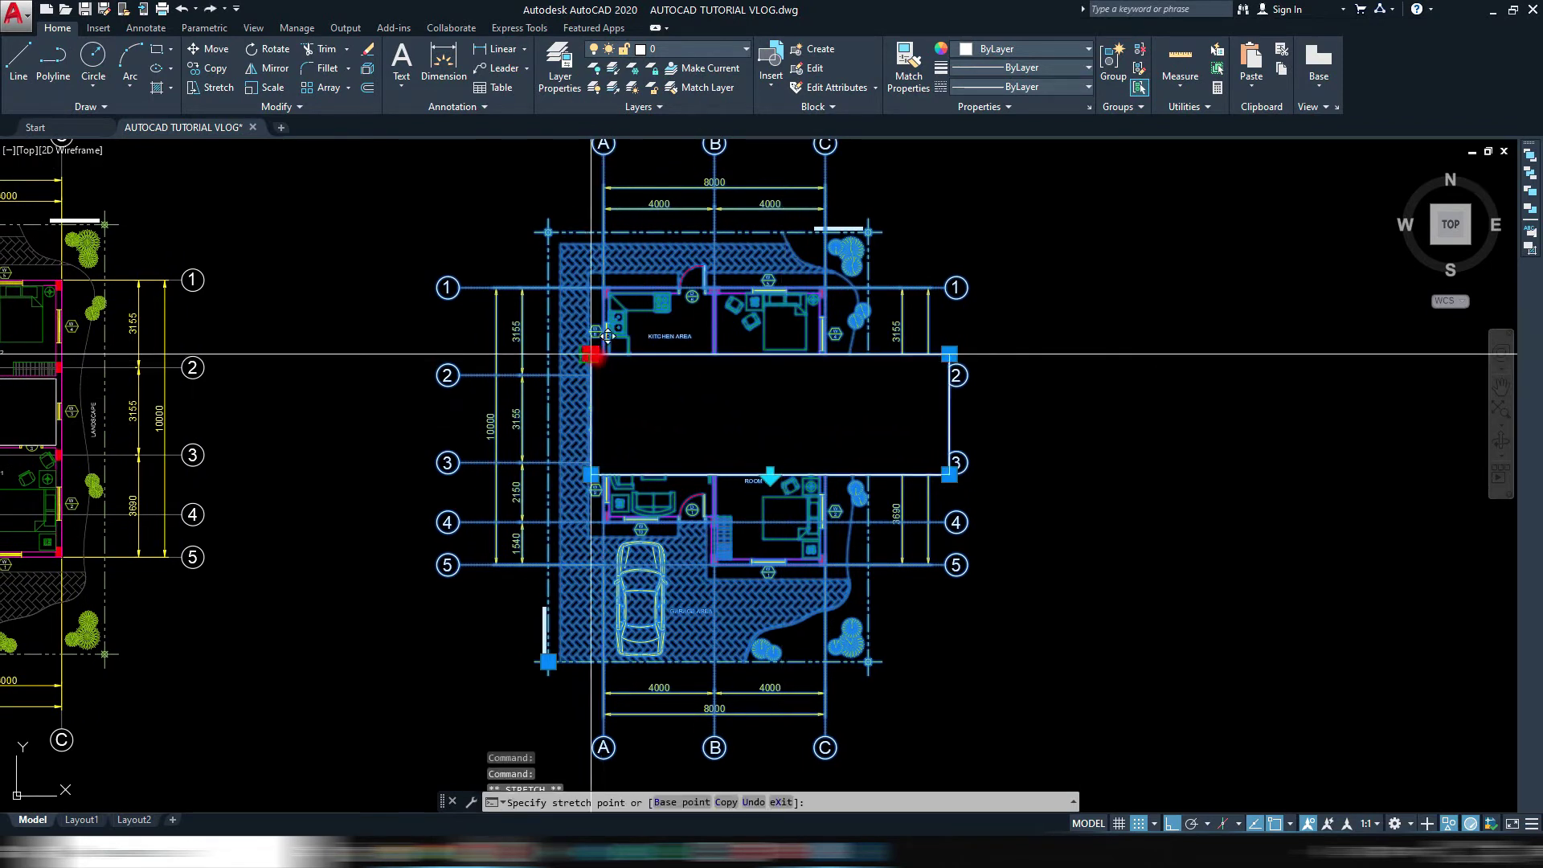
pyautogui.click(665, 358)
pyautogui.click(950, 358)
pyautogui.click(848, 359)
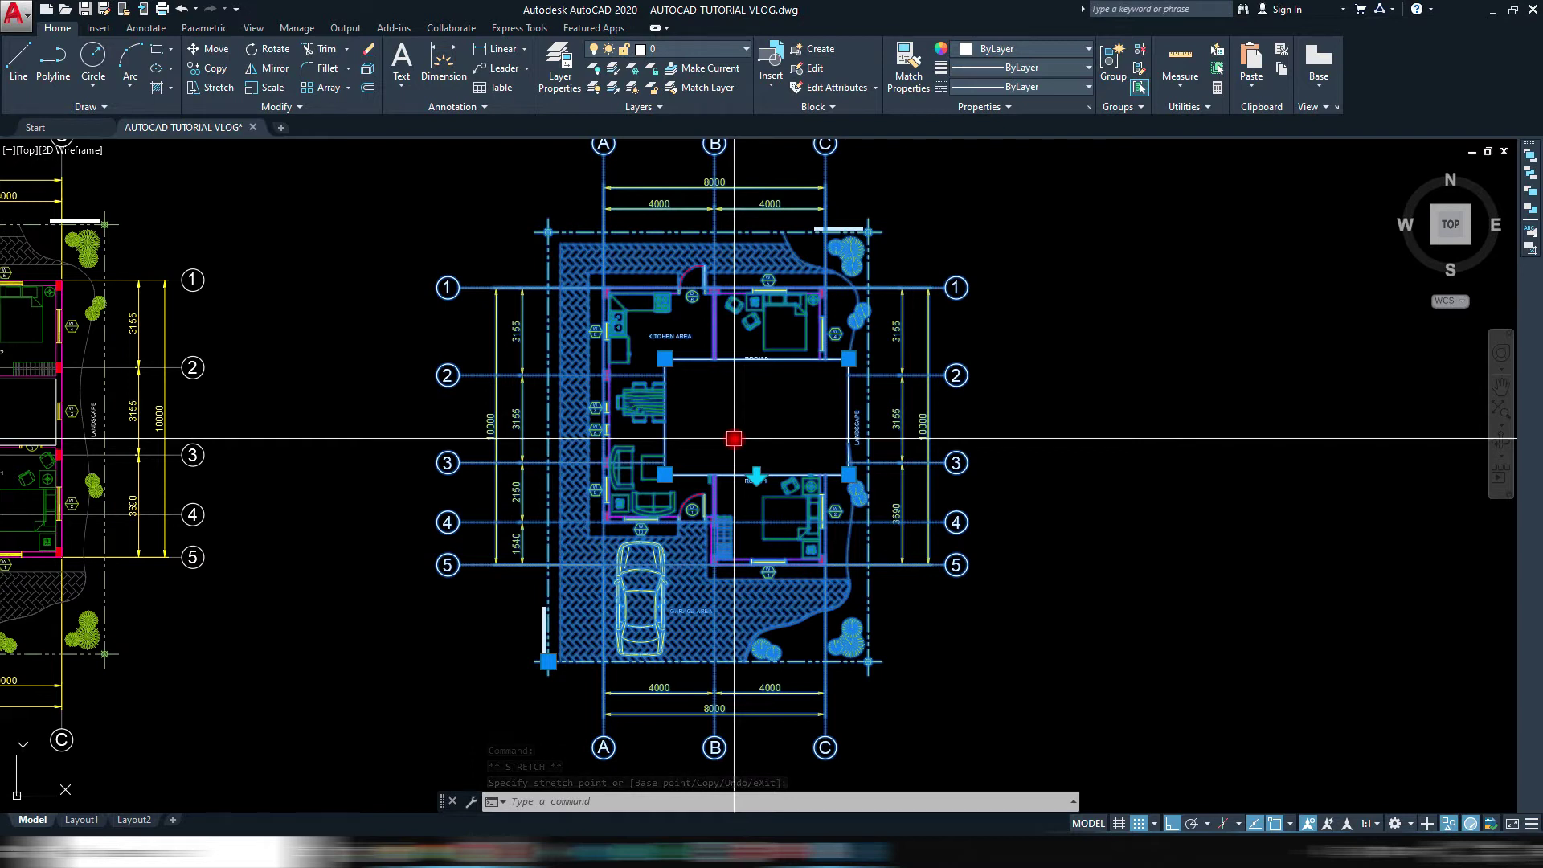
pyautogui.click(754, 472)
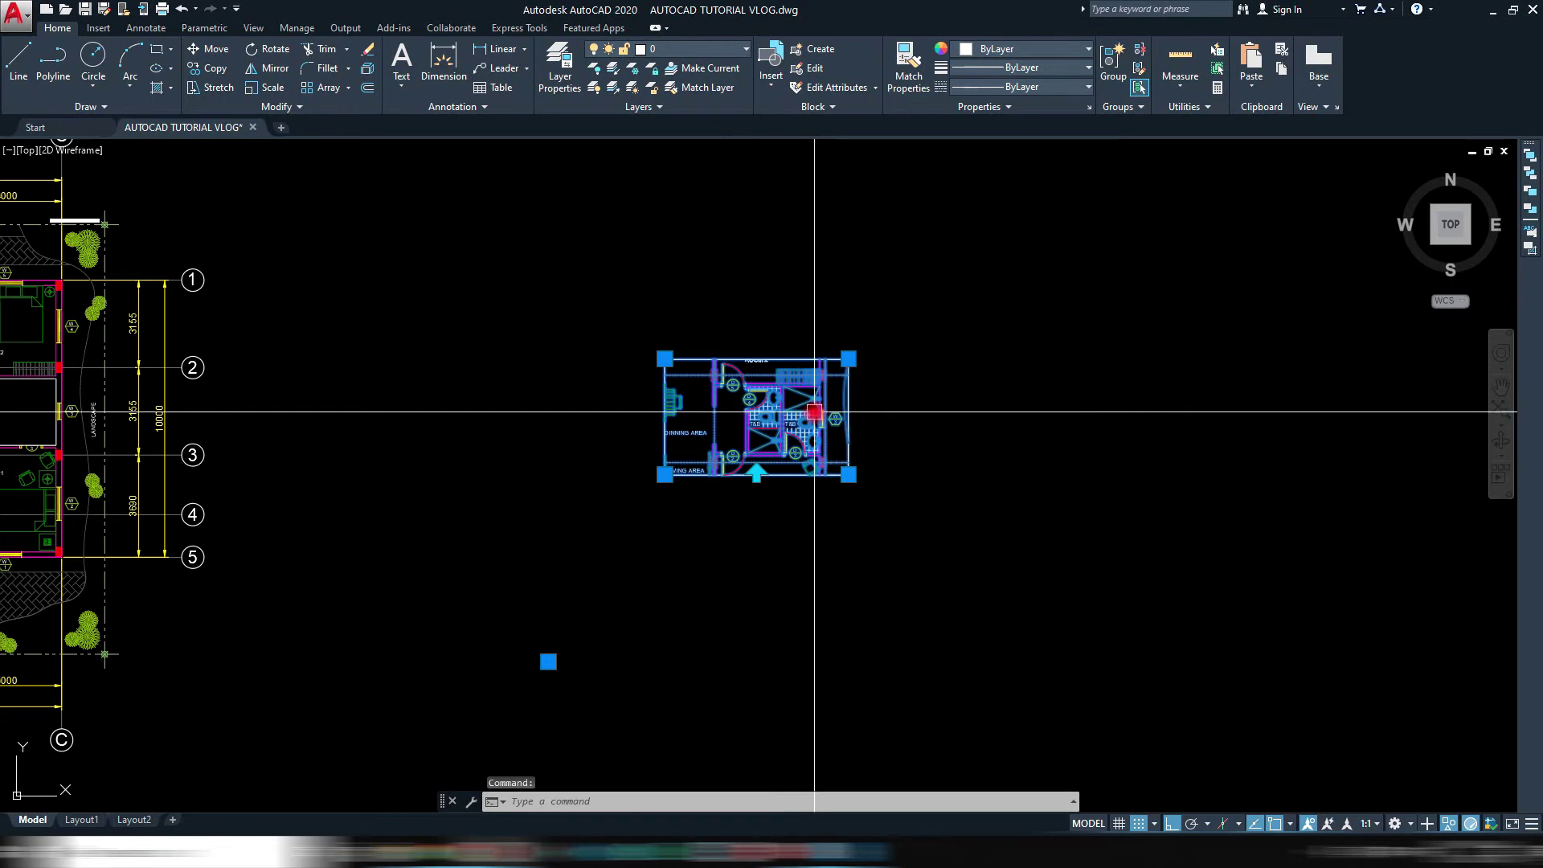
pyautogui.press('Escape')
# Erase the rectangle over the T&B rooms and pan down to the garage area
pyautogui.moveTo(413, 402); pyautogui.dragTo(909, 406, button='middle')
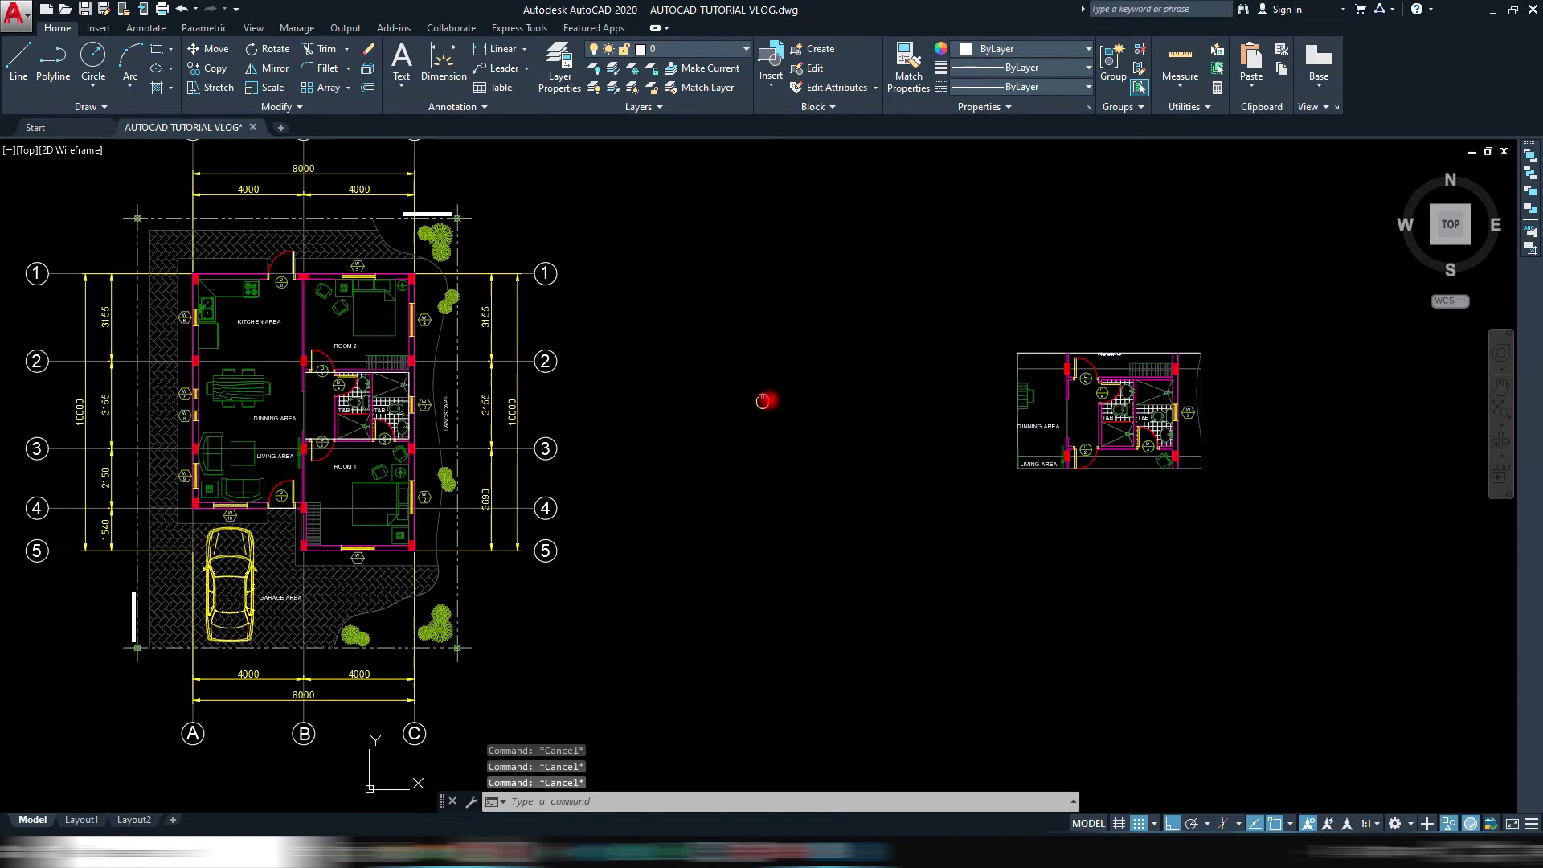
pyautogui.moveTo(543, 397); pyautogui.dragTo(564, 397, button='middle')
pyautogui.scroll(4, 430, 372)
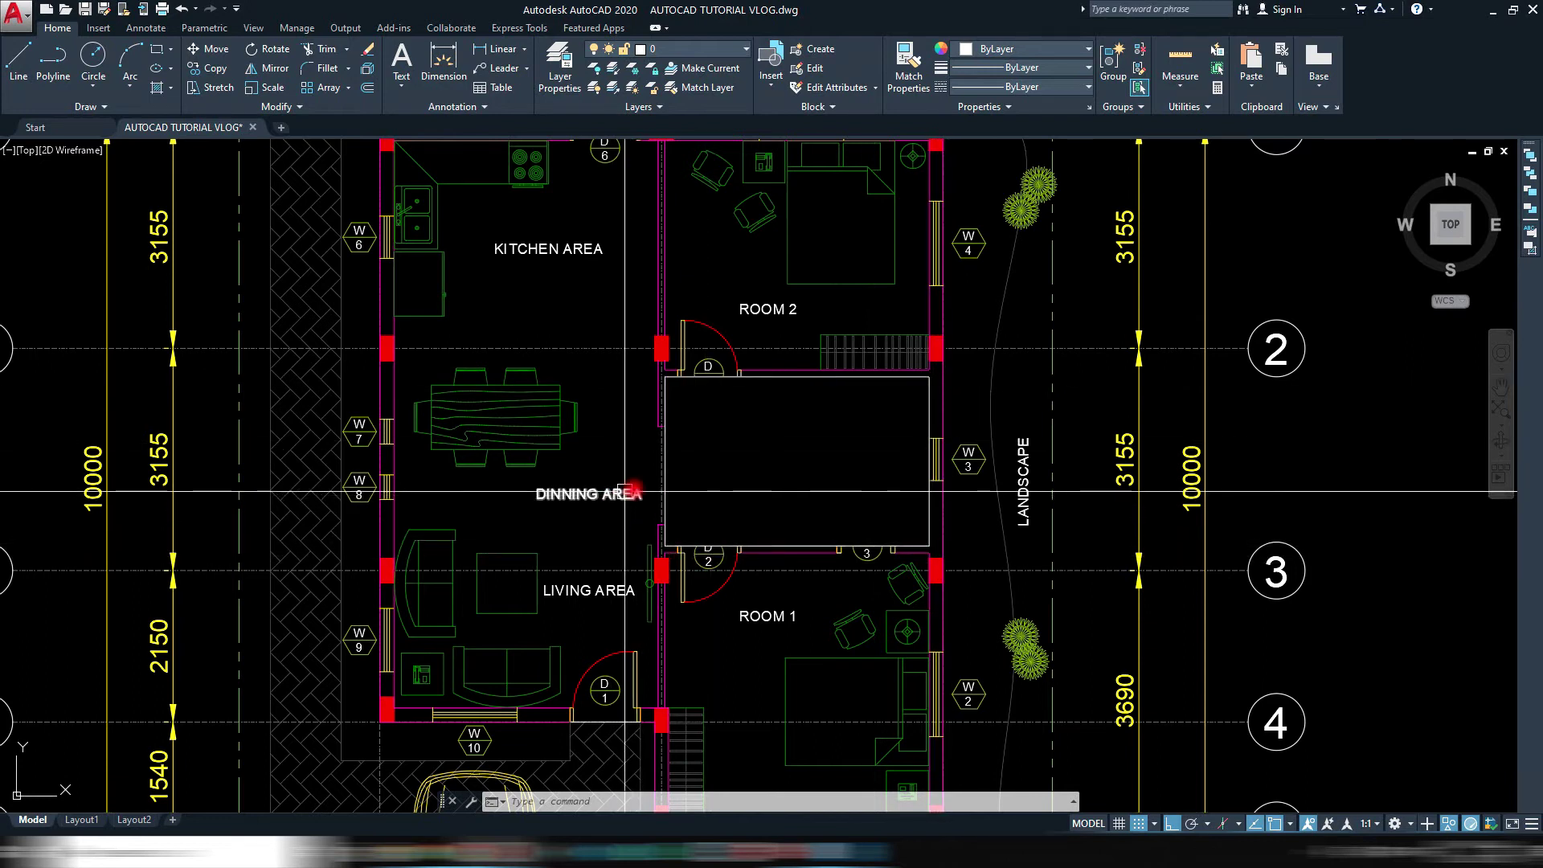
pyautogui.click(779, 379)
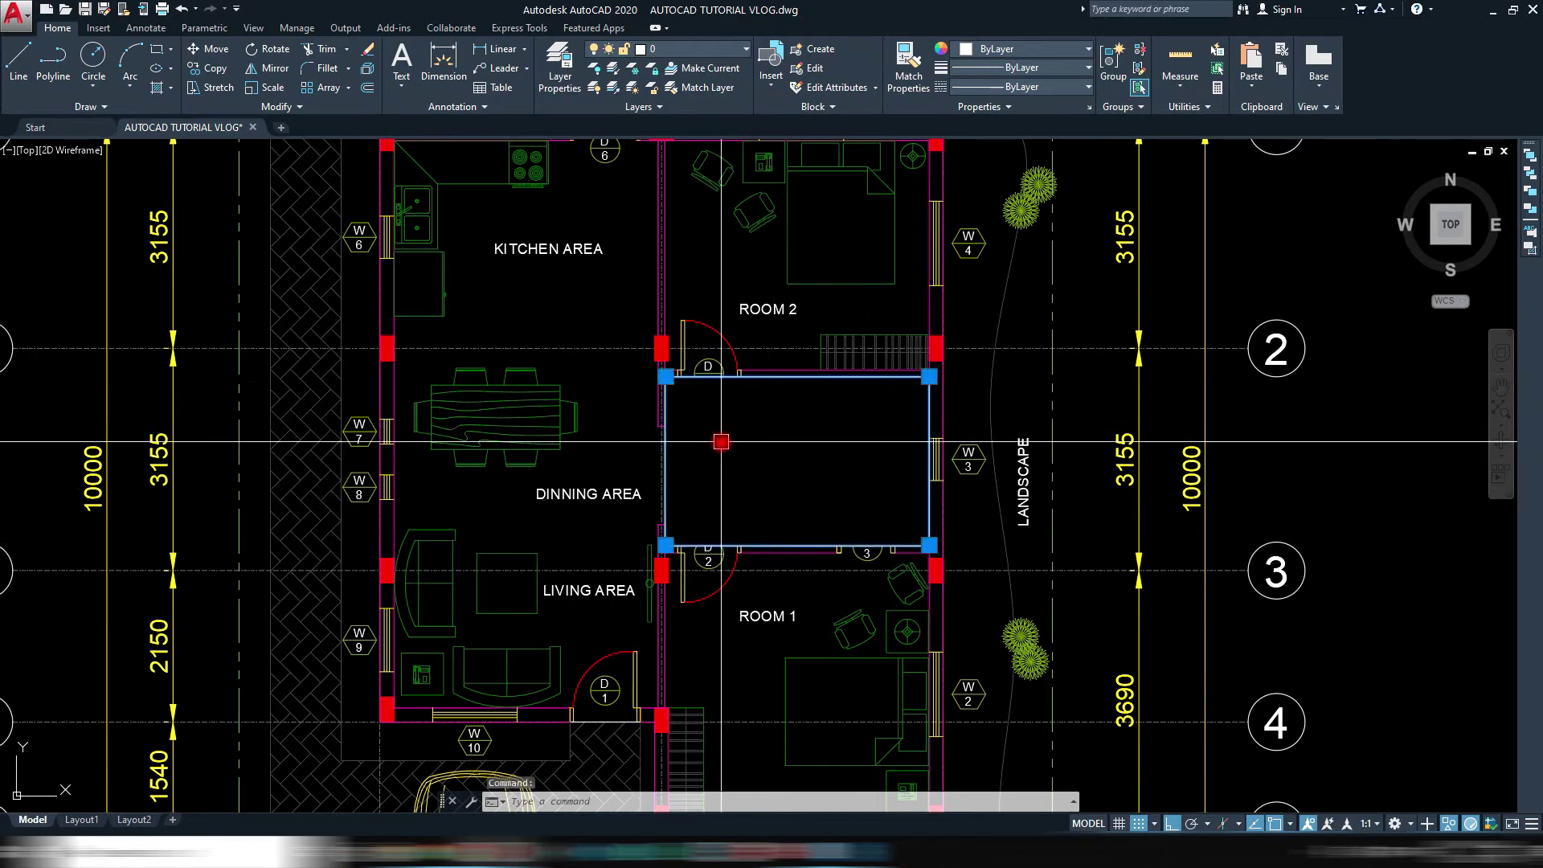
pyautogui.press('Delete')
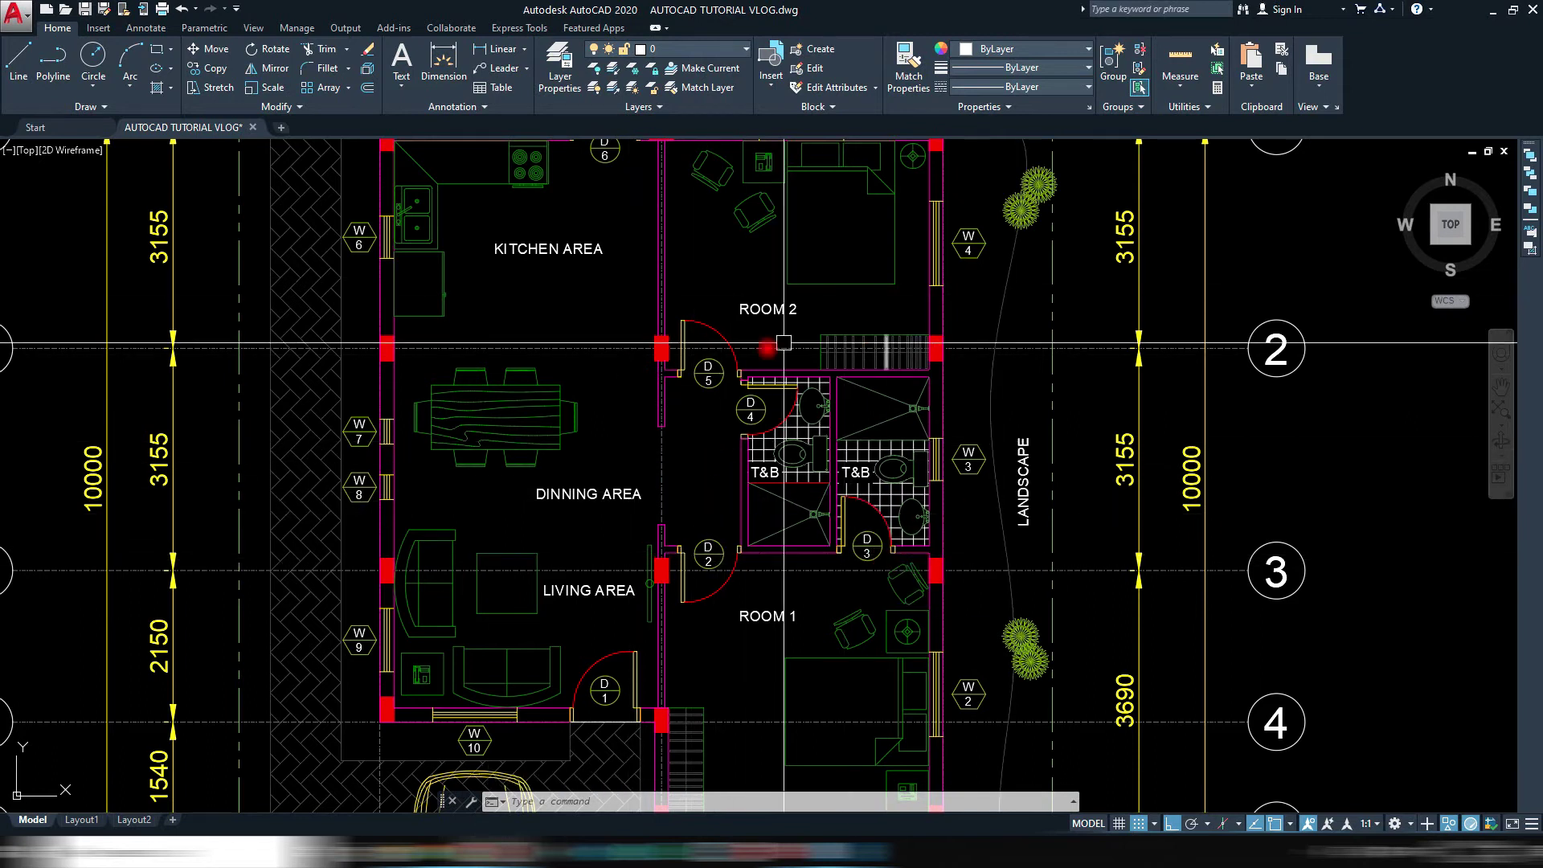
pyautogui.press('Escape')
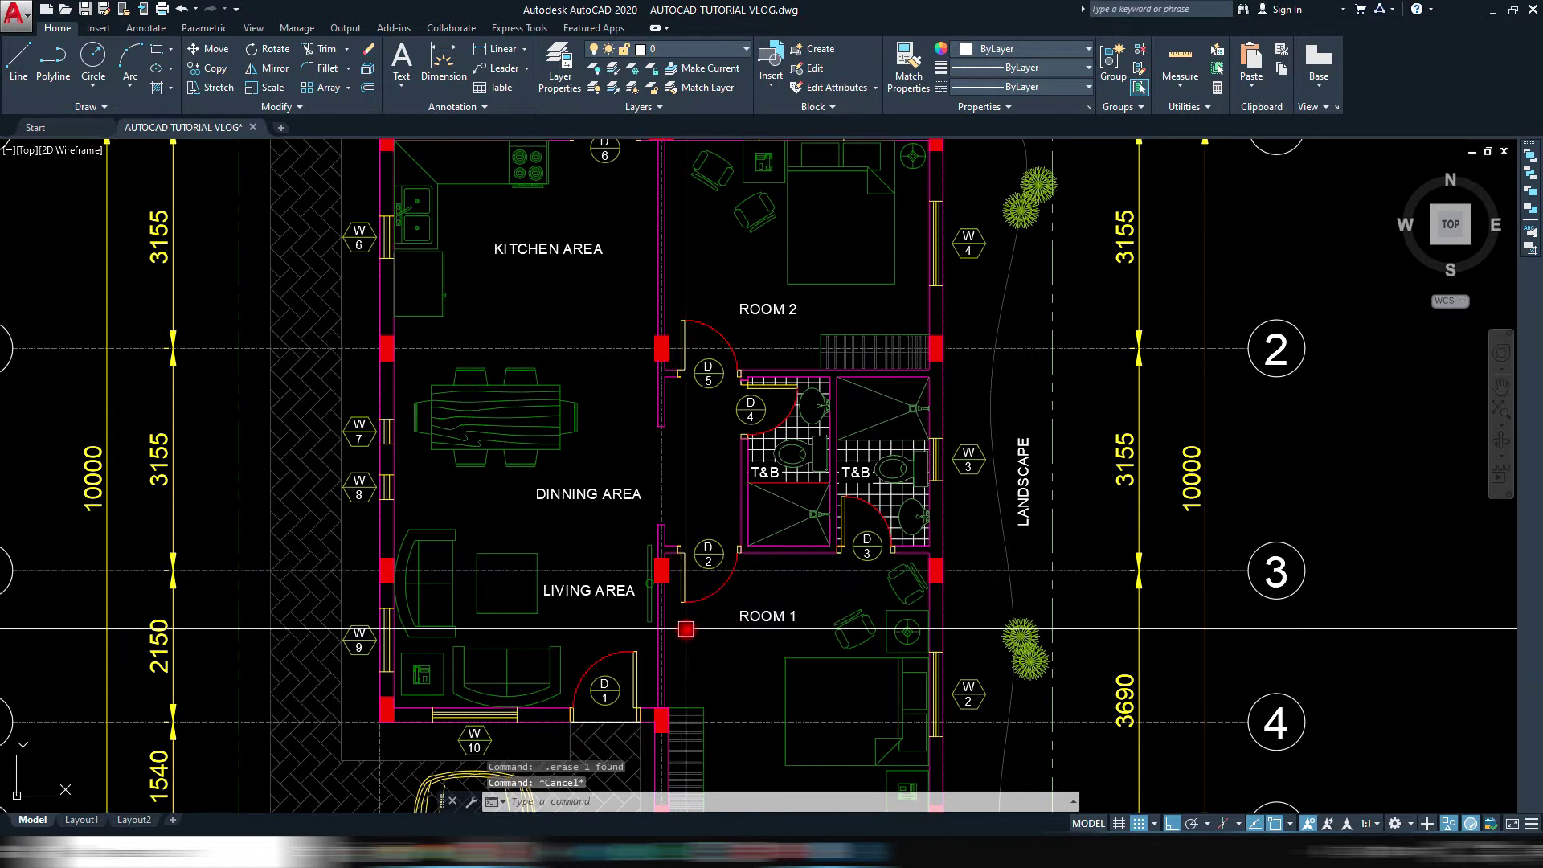
pyautogui.moveTo(722, 673)
pyautogui.mouseDown(button='middle')
pyautogui.moveTo(750, 383)
pyautogui.moveTo(811, 237)
pyautogui.mouseUp(button='middle')
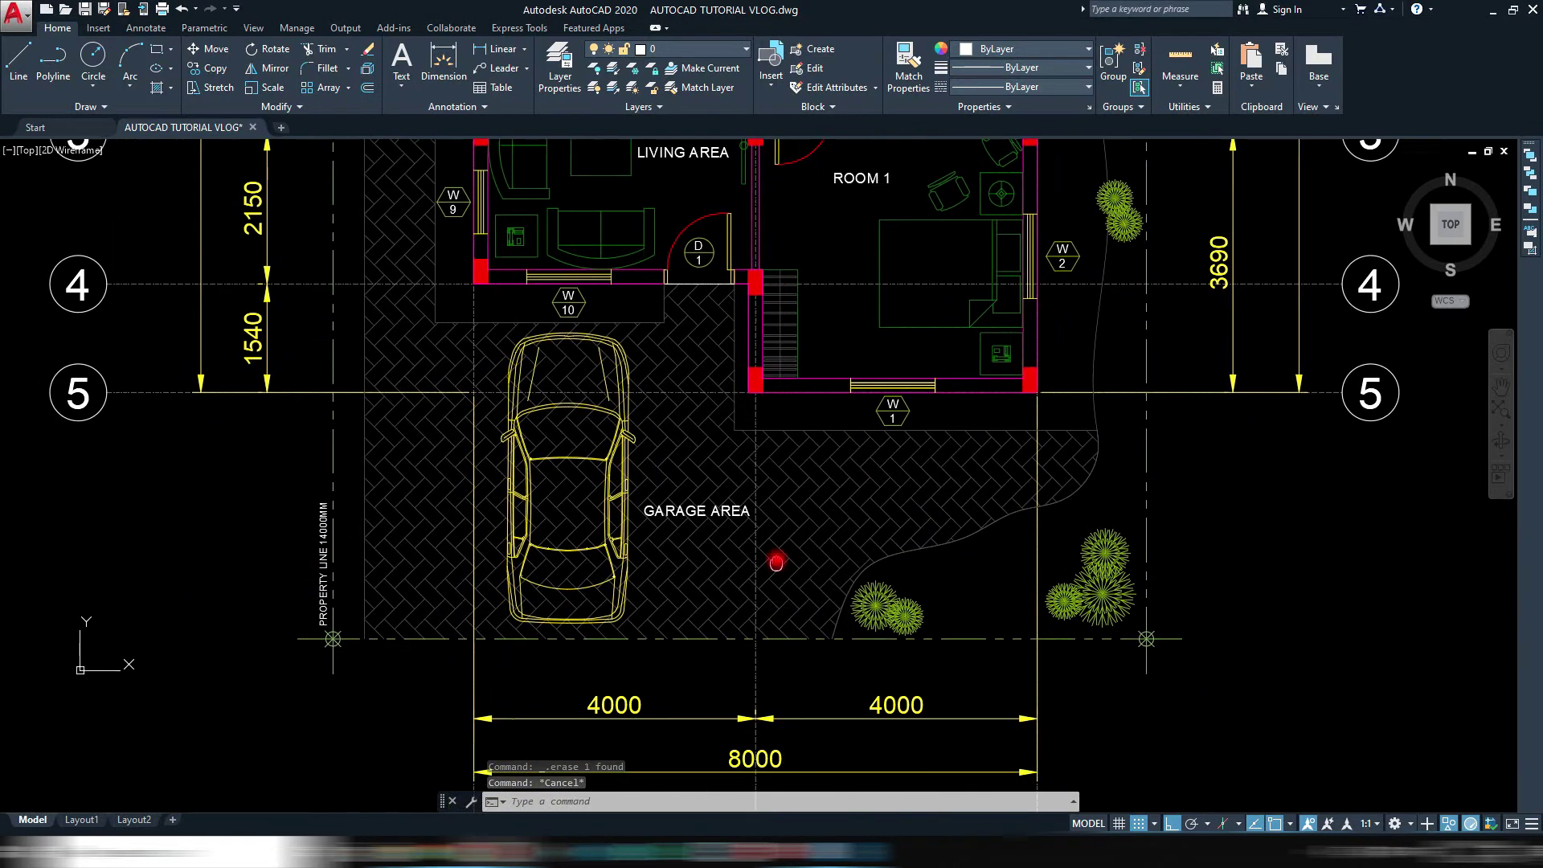
# Zoom in on the GARAGE AREA label and its herringbone hatch
pyautogui.scroll(4, 644, 524)
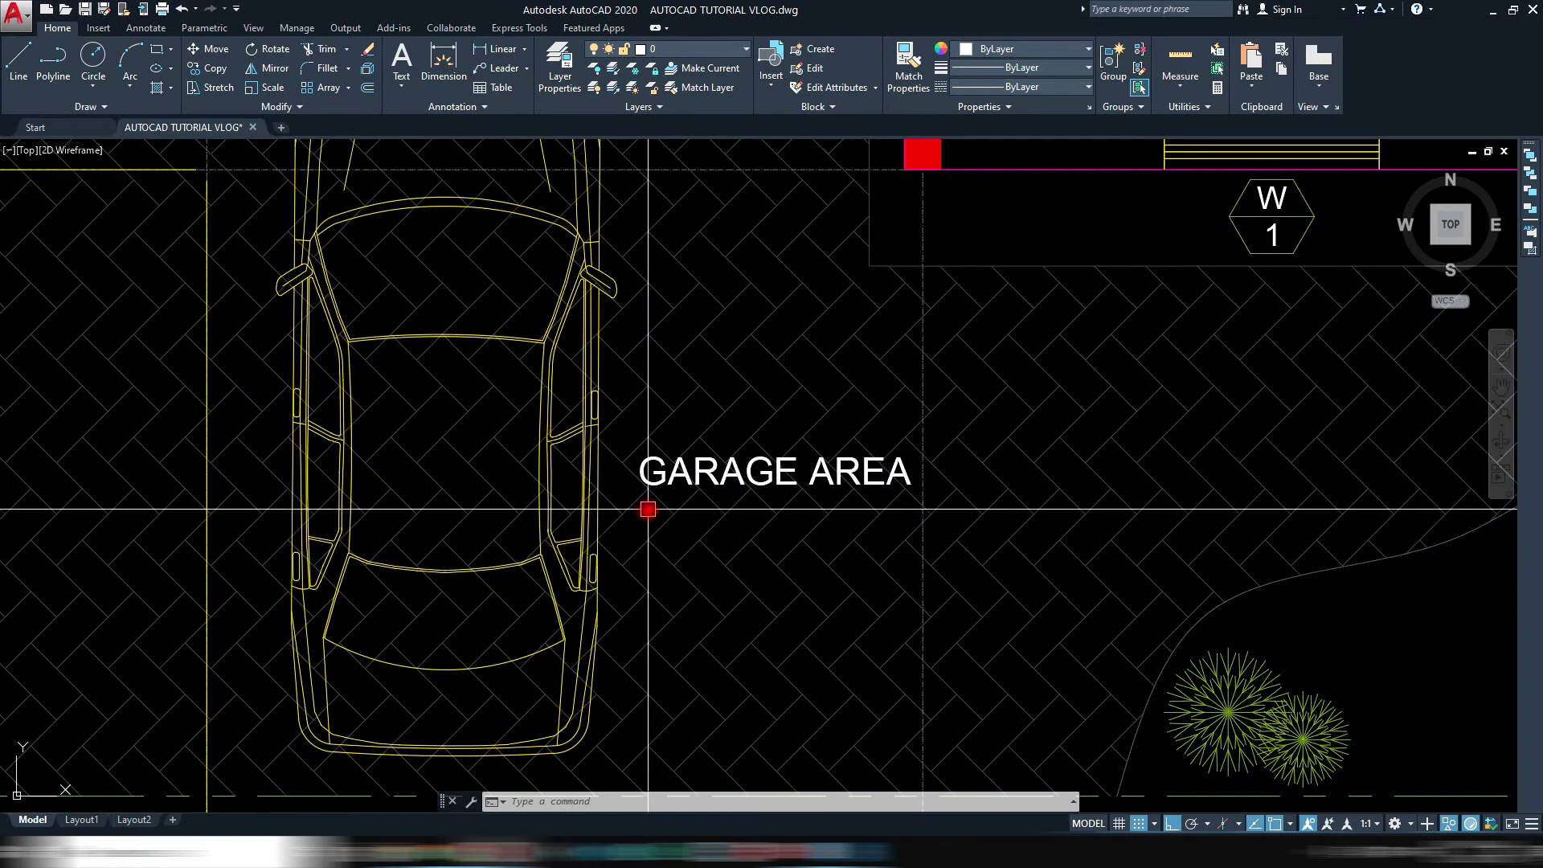
pyautogui.moveTo(675, 518)
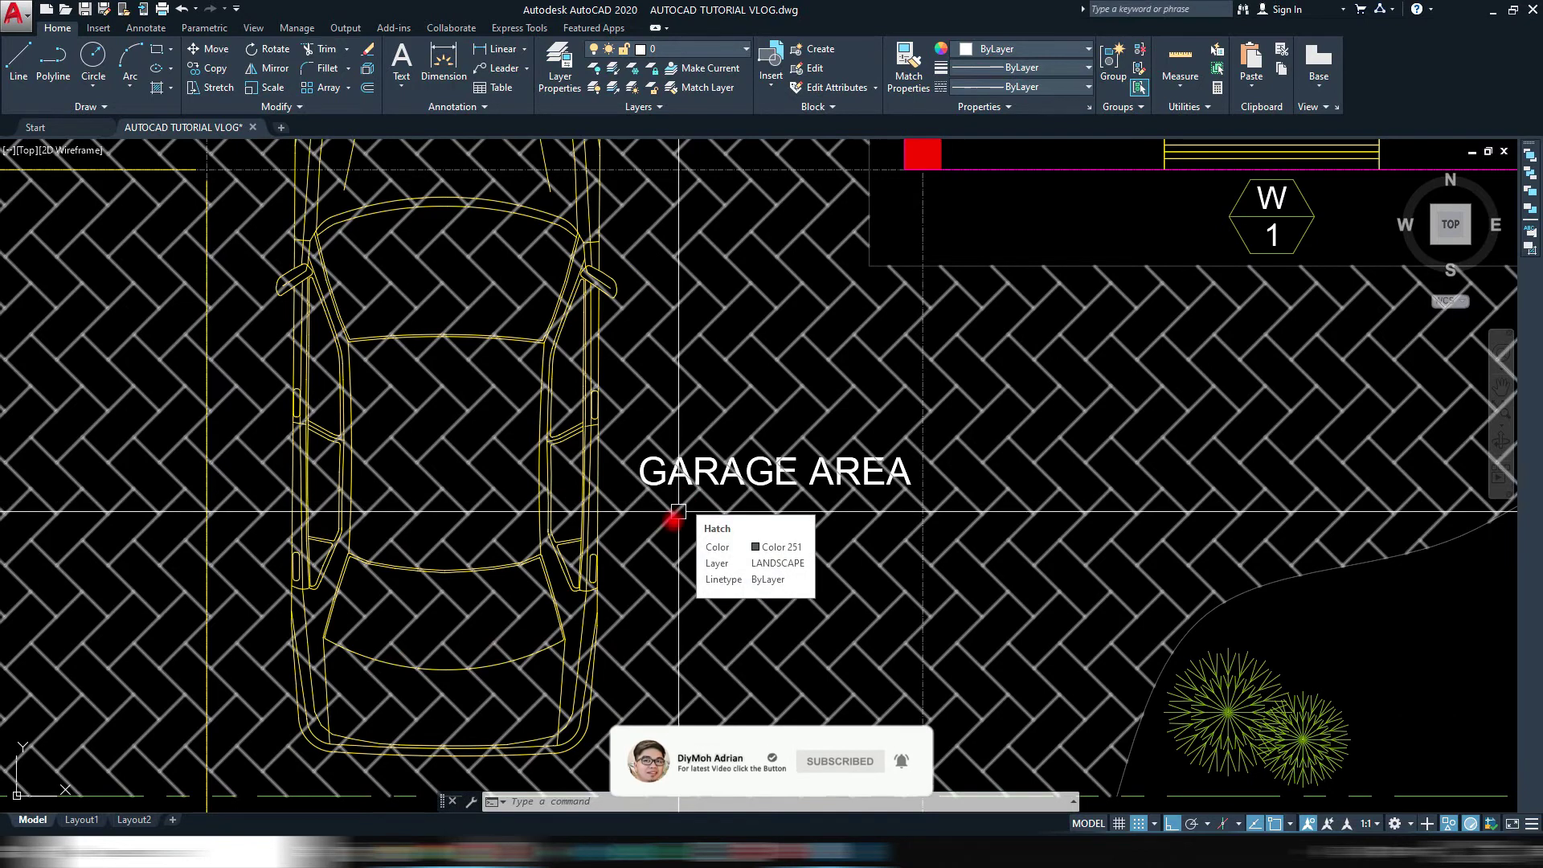
pyautogui.scroll(-2, 645, 455)
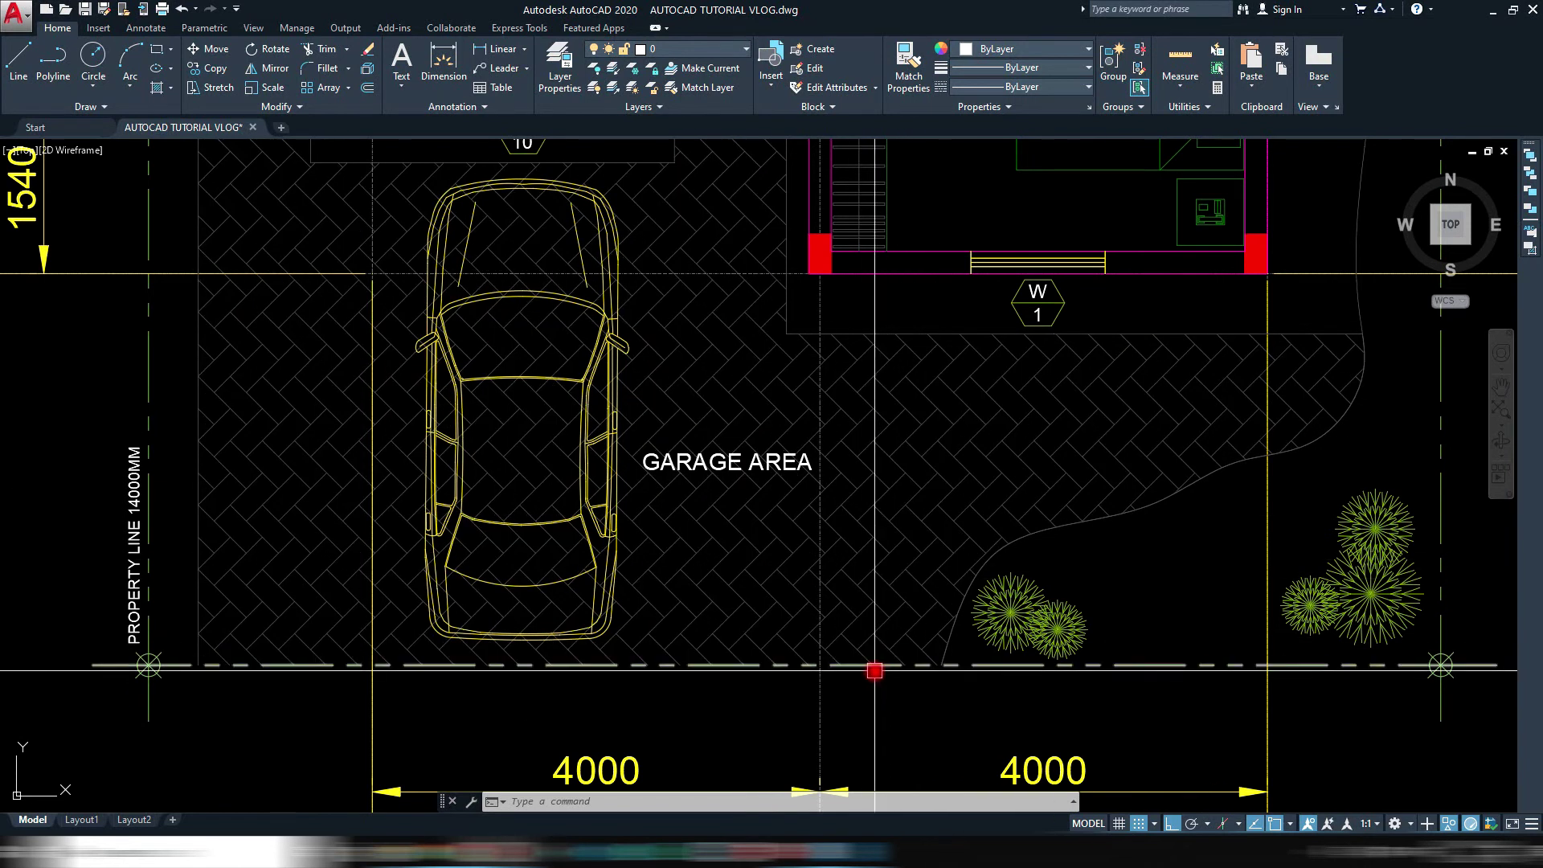
pyautogui.scroll(2, 784, 478)
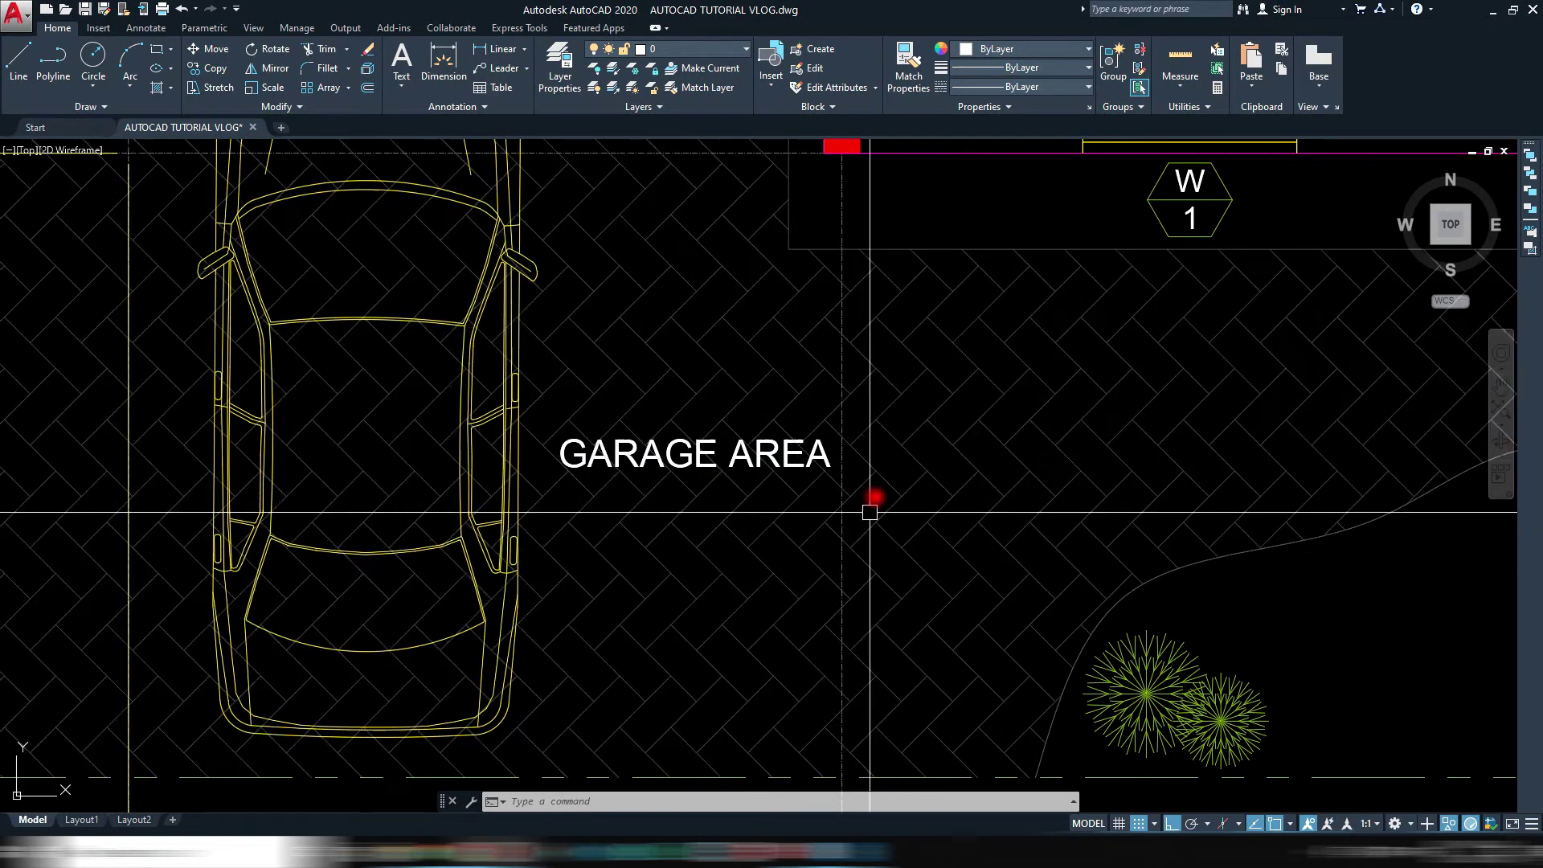
pyautogui.press('Escape')
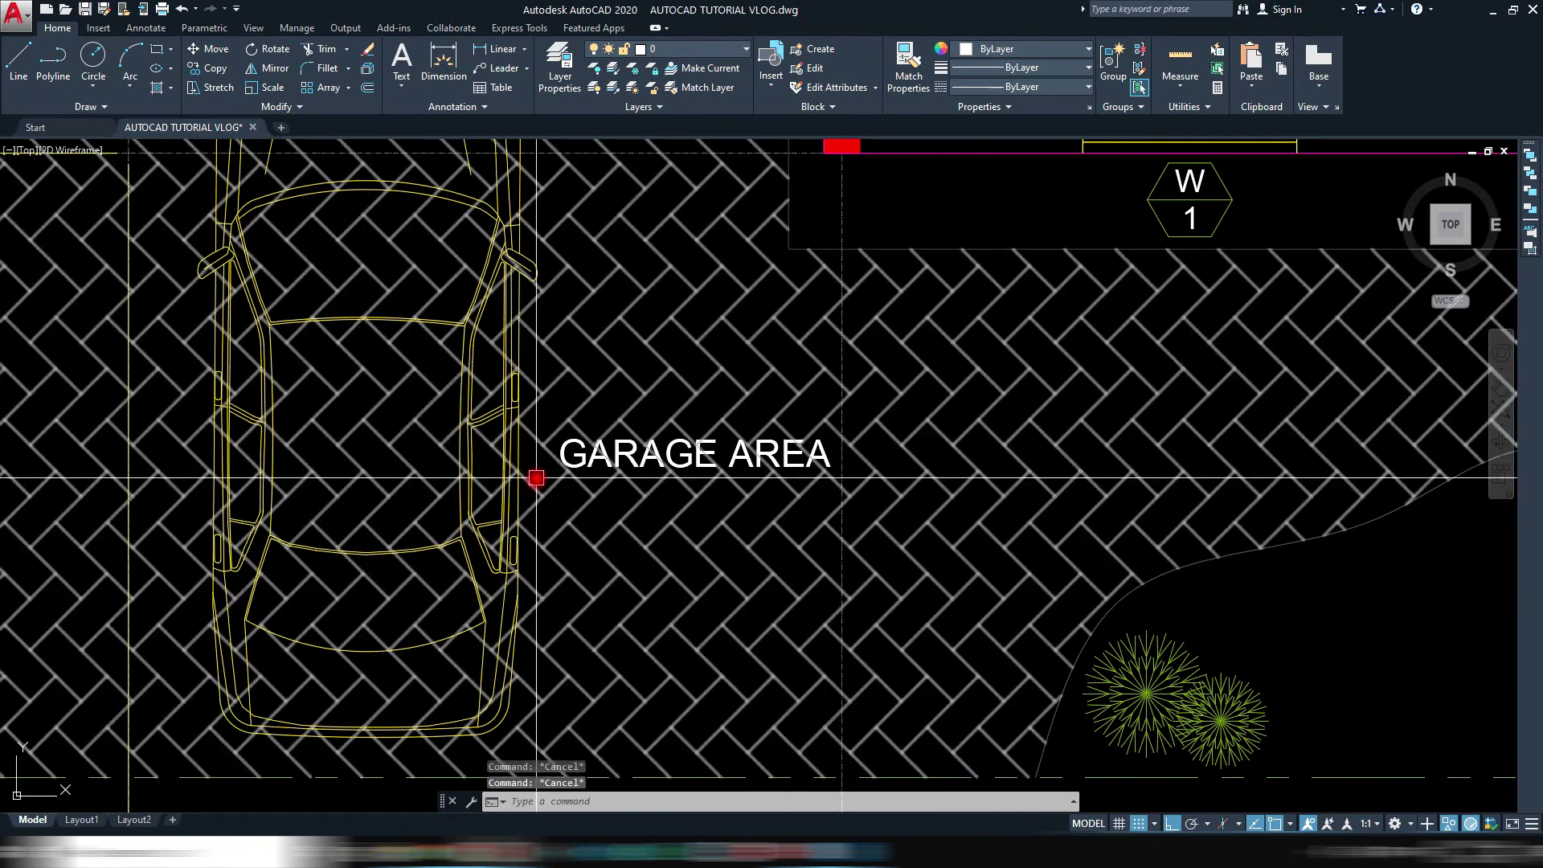
# Draw a rectangle enclosing the GARAGE AREA label
pyautogui.write('Rrec')
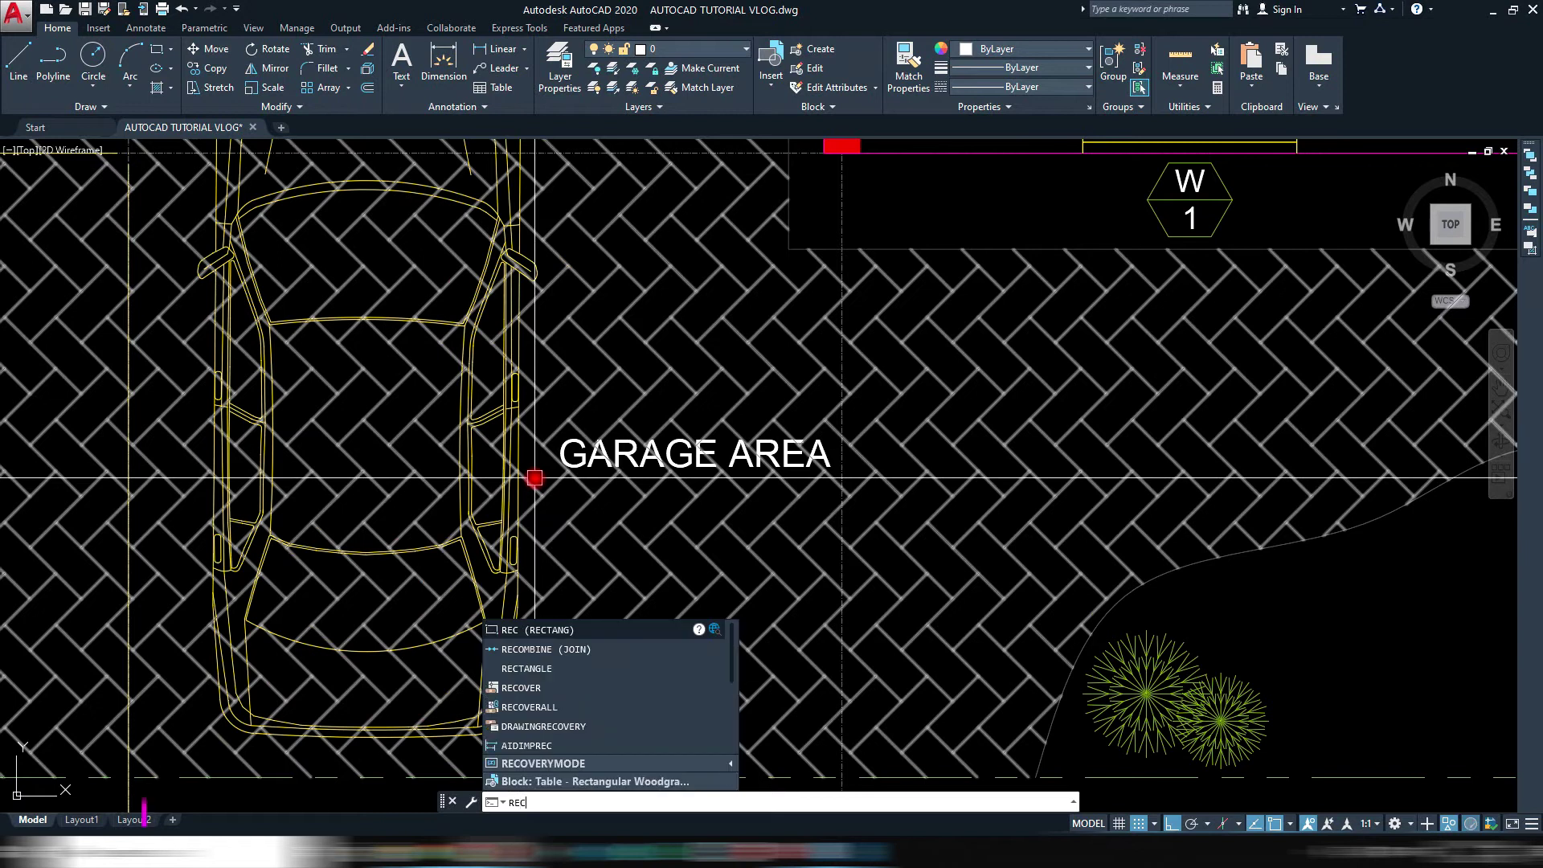
pyautogui.press('Return')
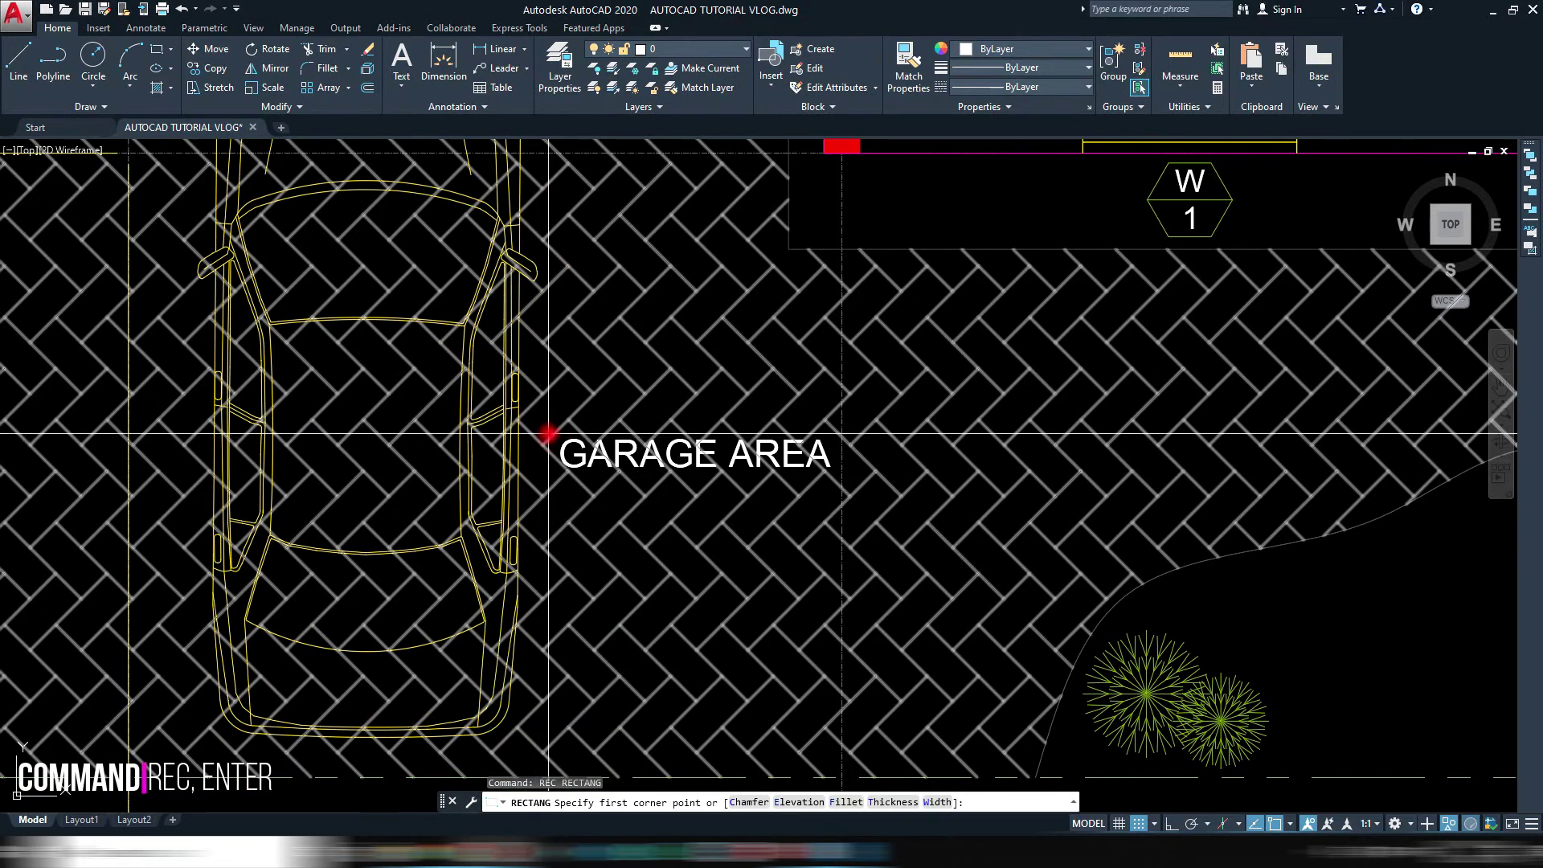
pyautogui.click(548, 417)
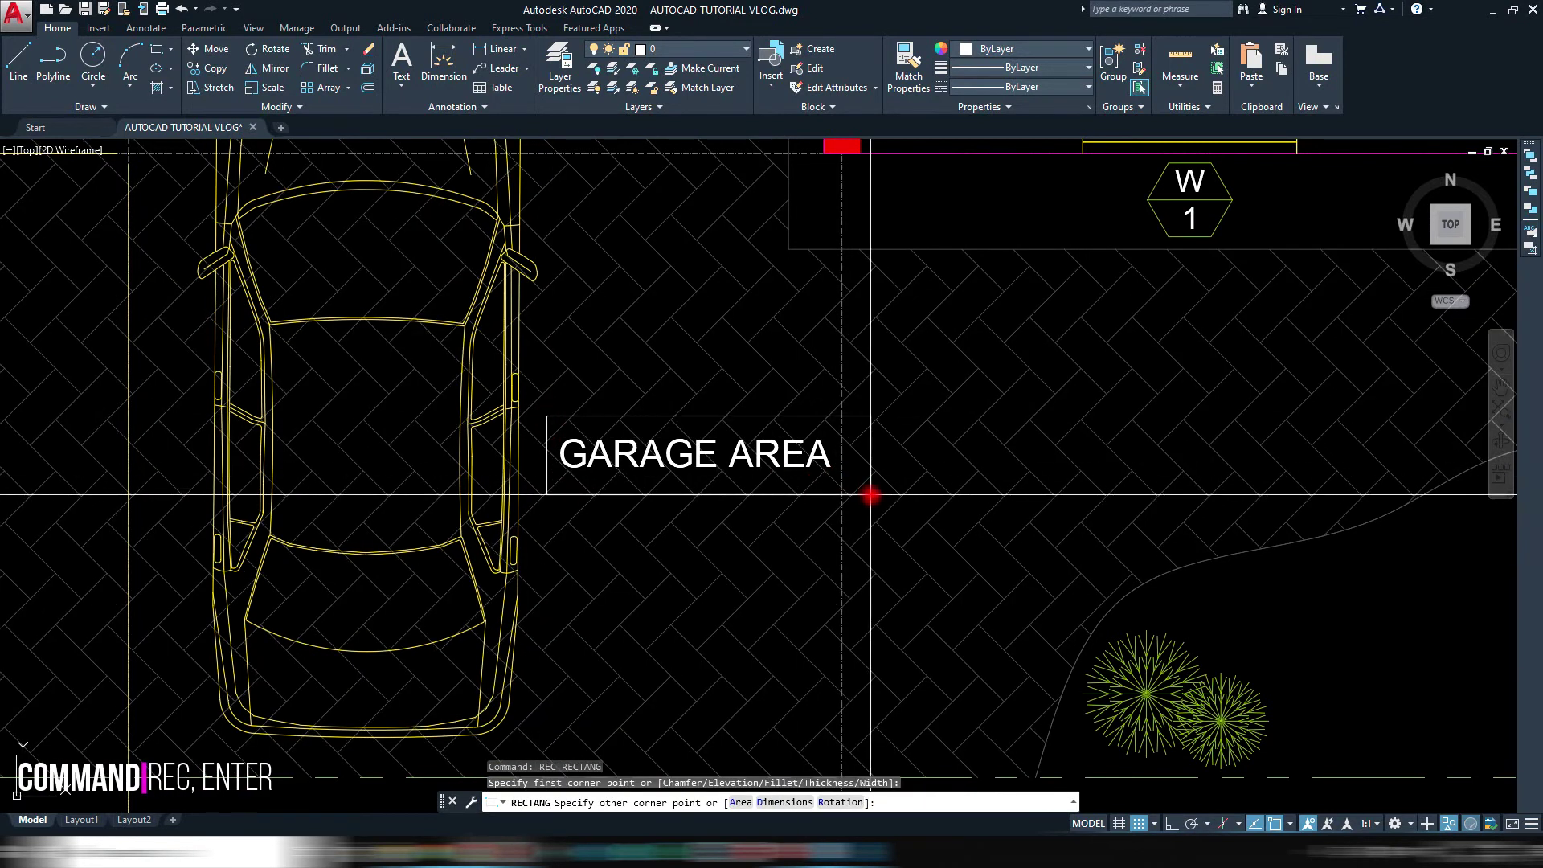
pyautogui.click(860, 491)
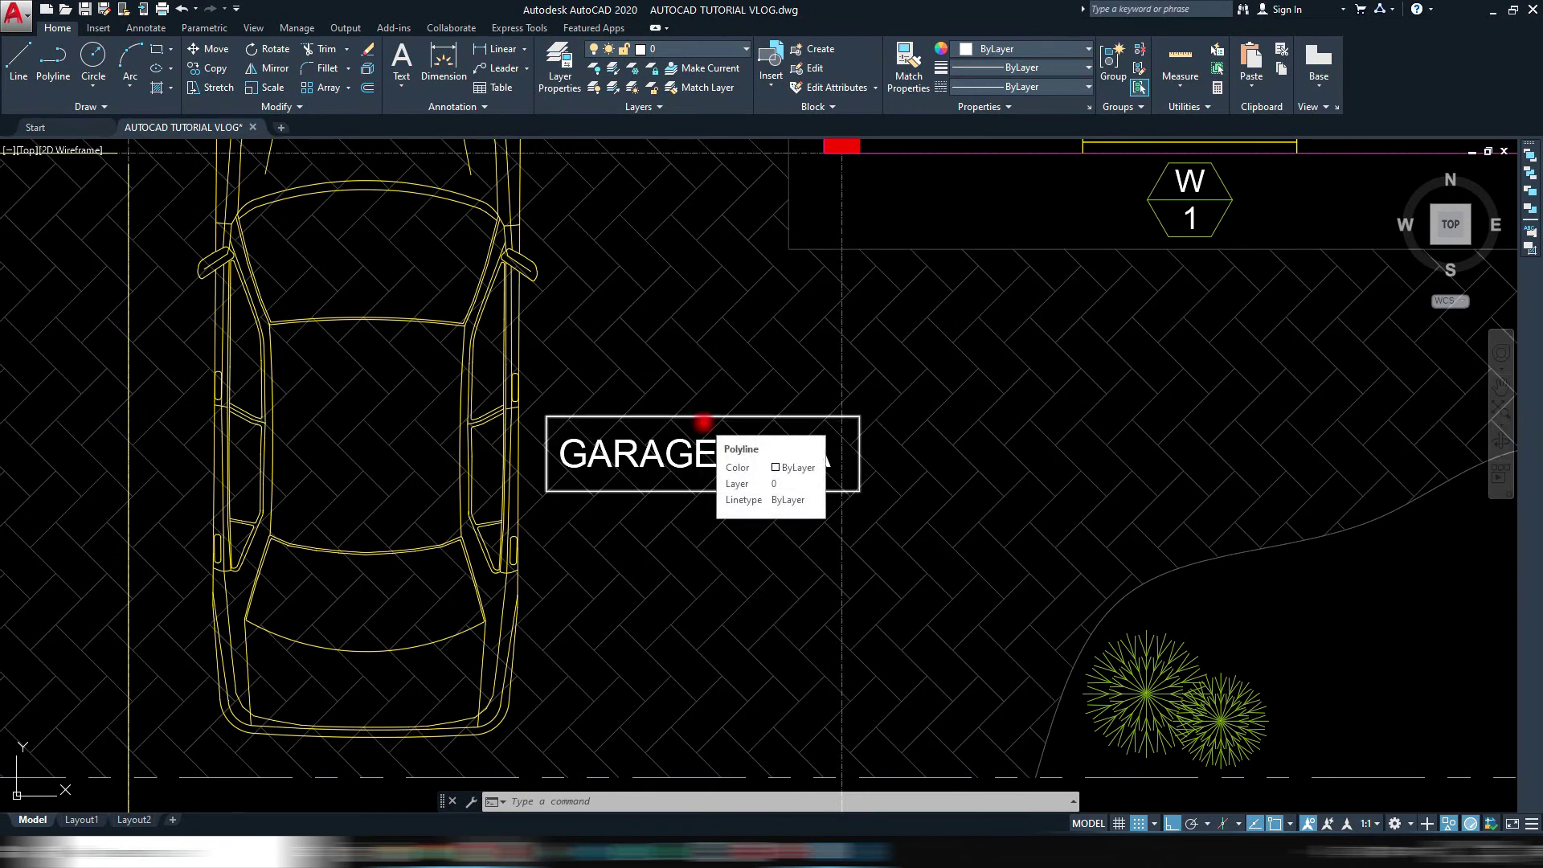
pyautogui.press('Escape')
# Make a wipeout from the GARAGE AREA rectangle via the Polyline option, keeping the polyline
pyautogui.write('WIPEOUT')
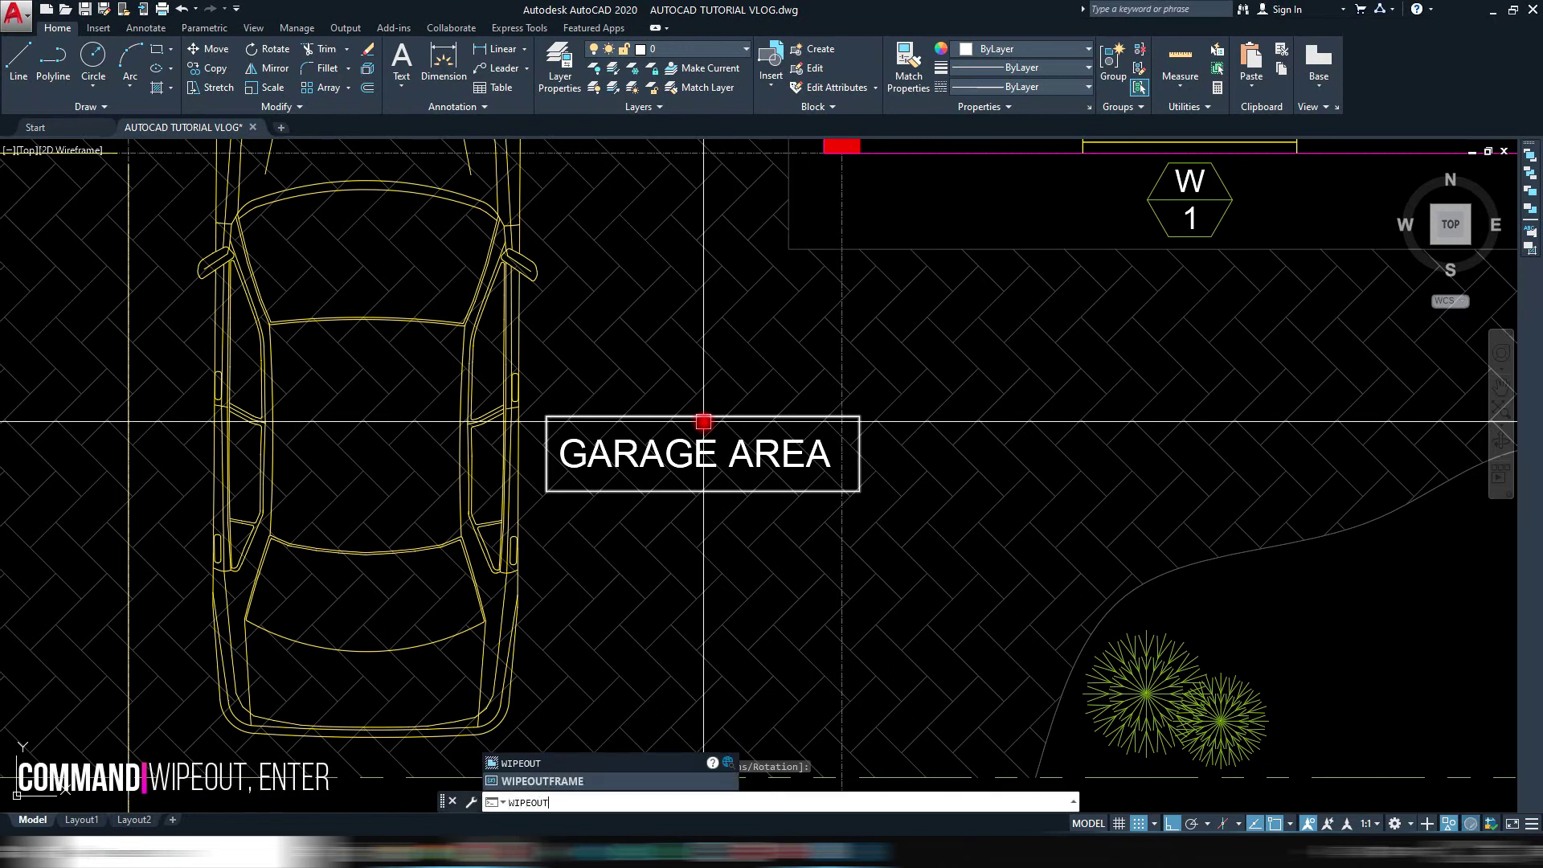
pyautogui.press('Return')
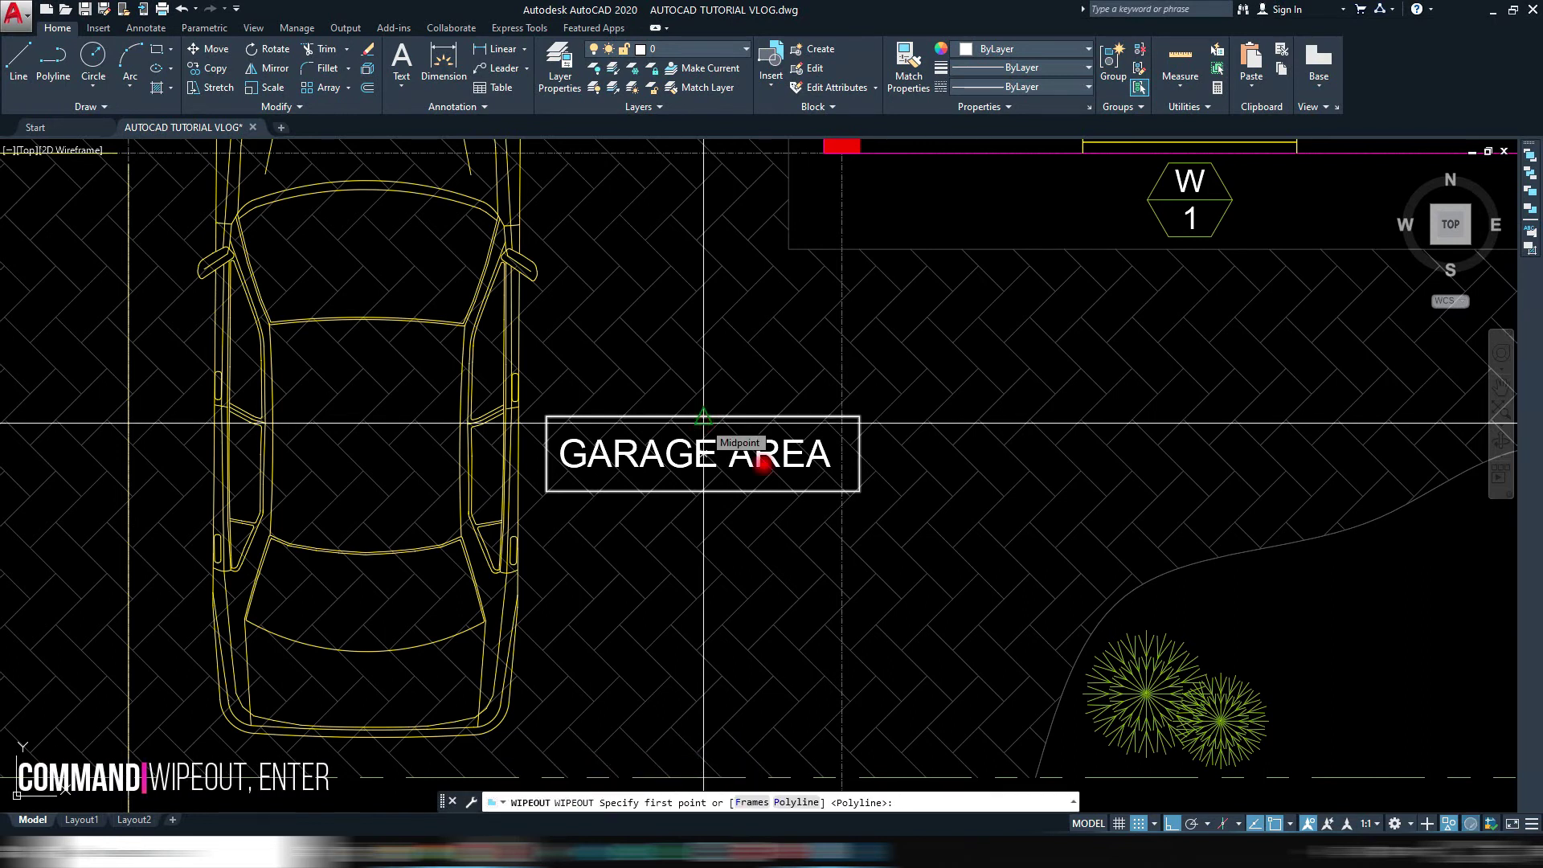
pyautogui.click(798, 802)
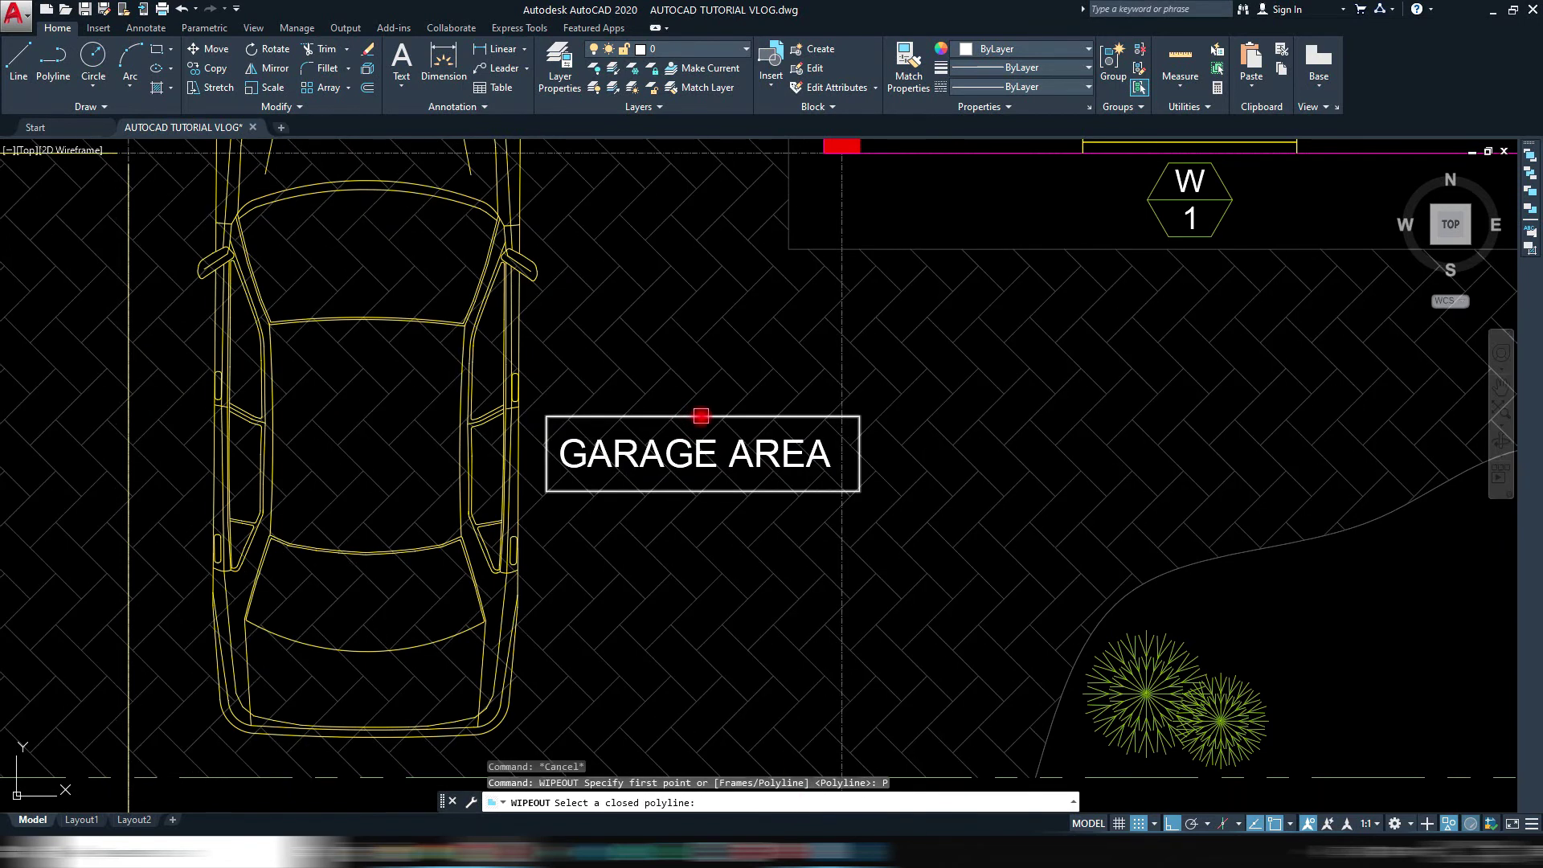
pyautogui.click(701, 415)
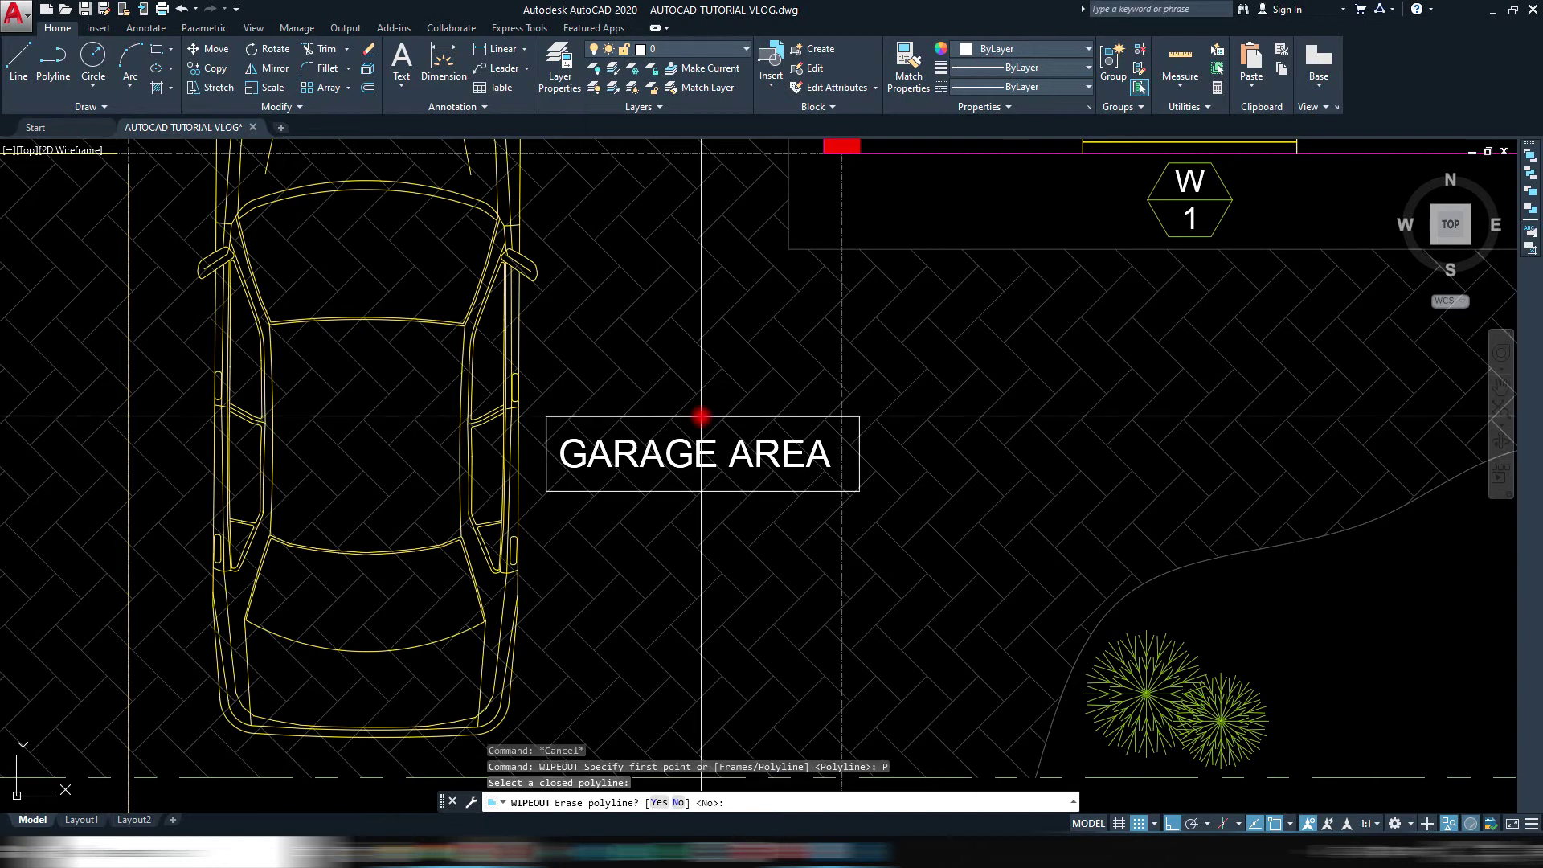
pyautogui.press('Return')
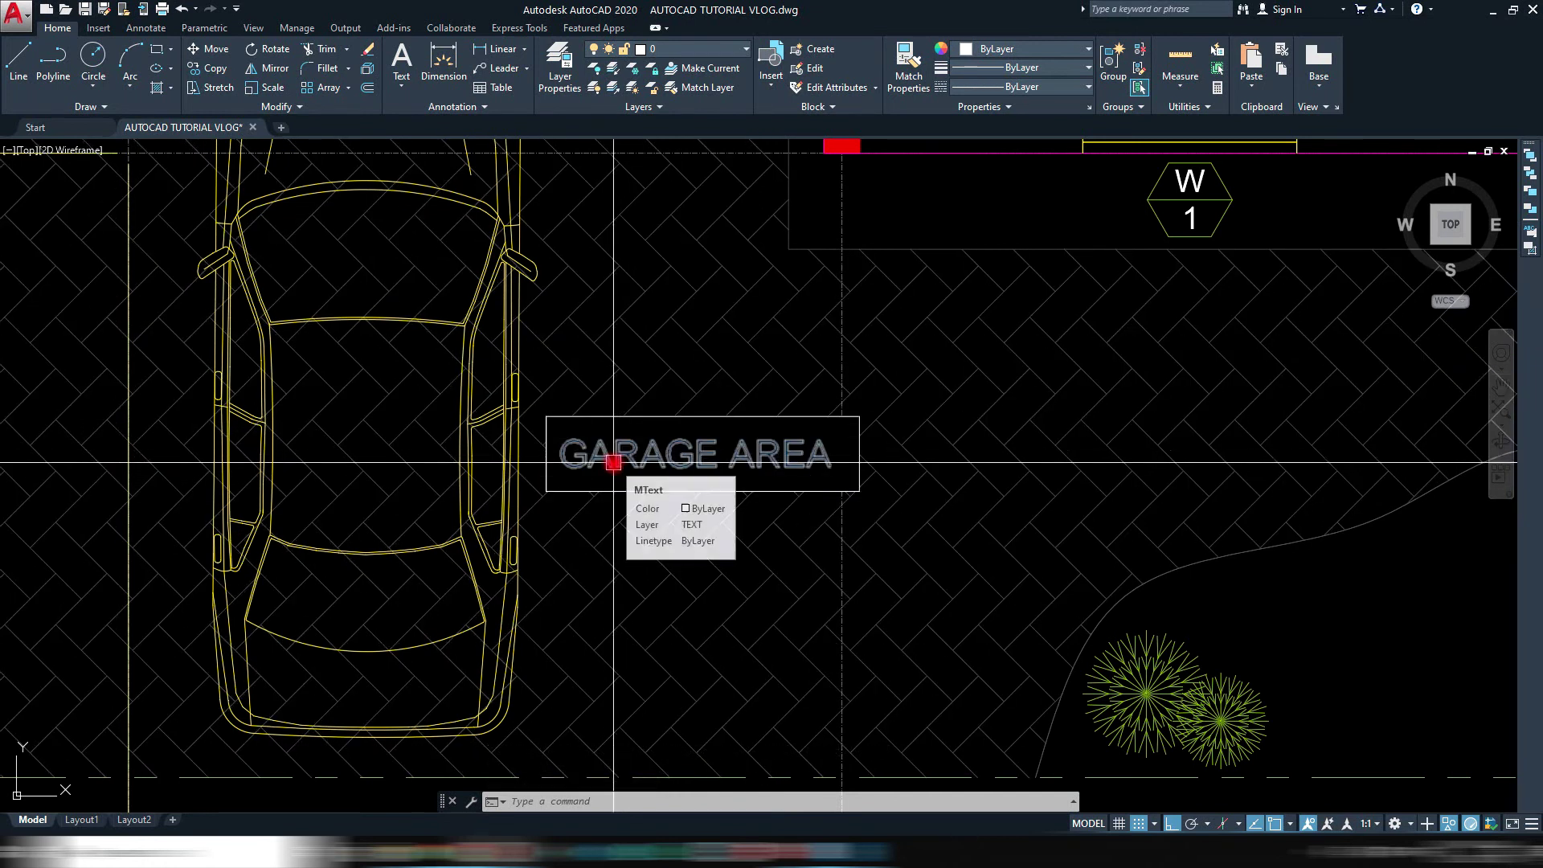
pyautogui.moveTo(630, 452)
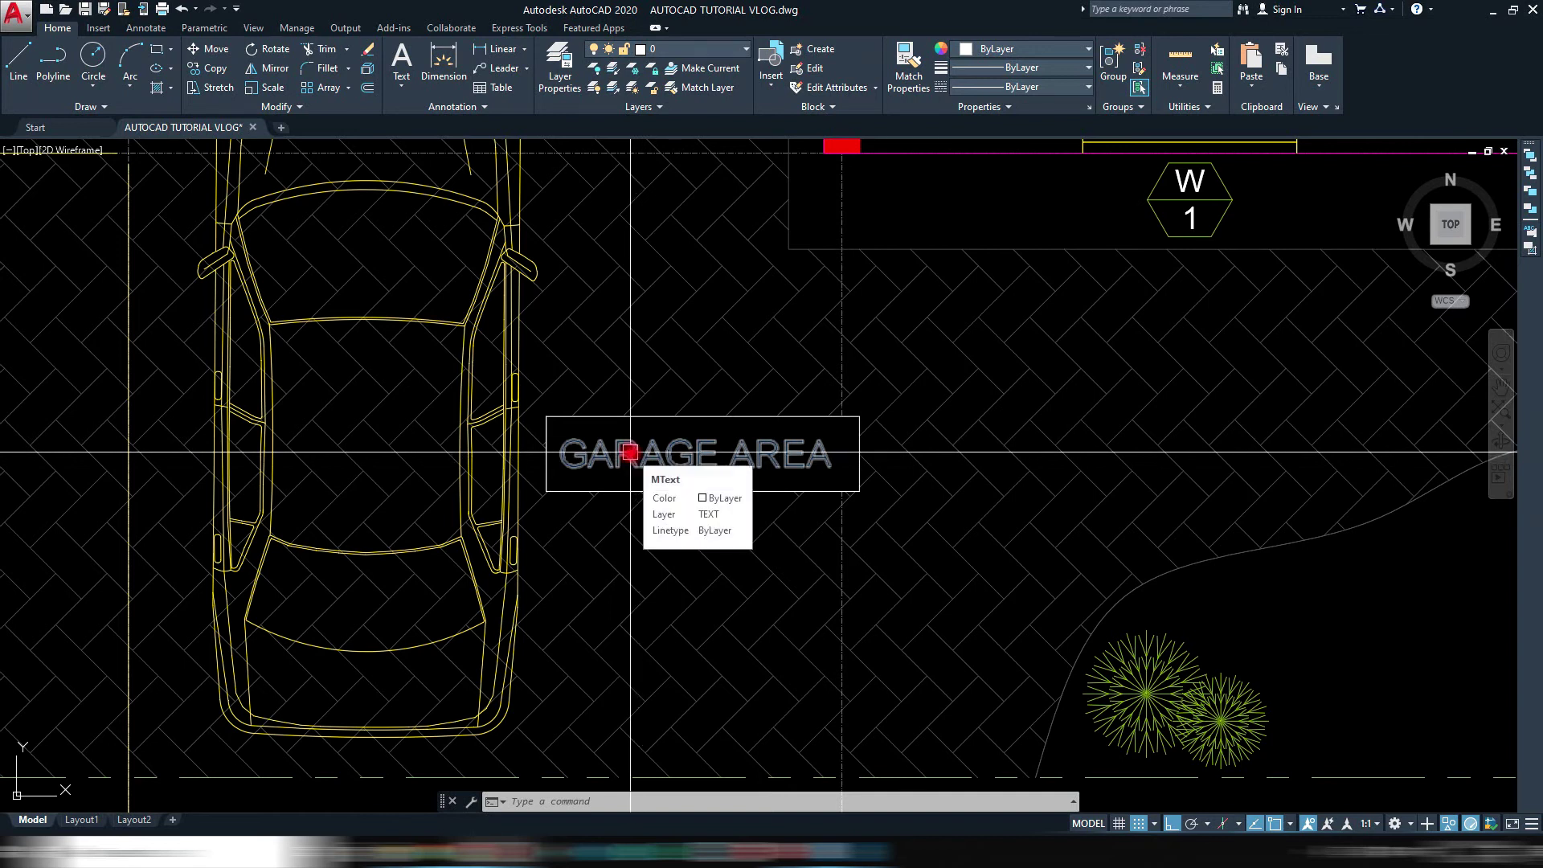
# Bring the GARAGE AREA text to the front over the wipeout
pyautogui.click(630, 452)
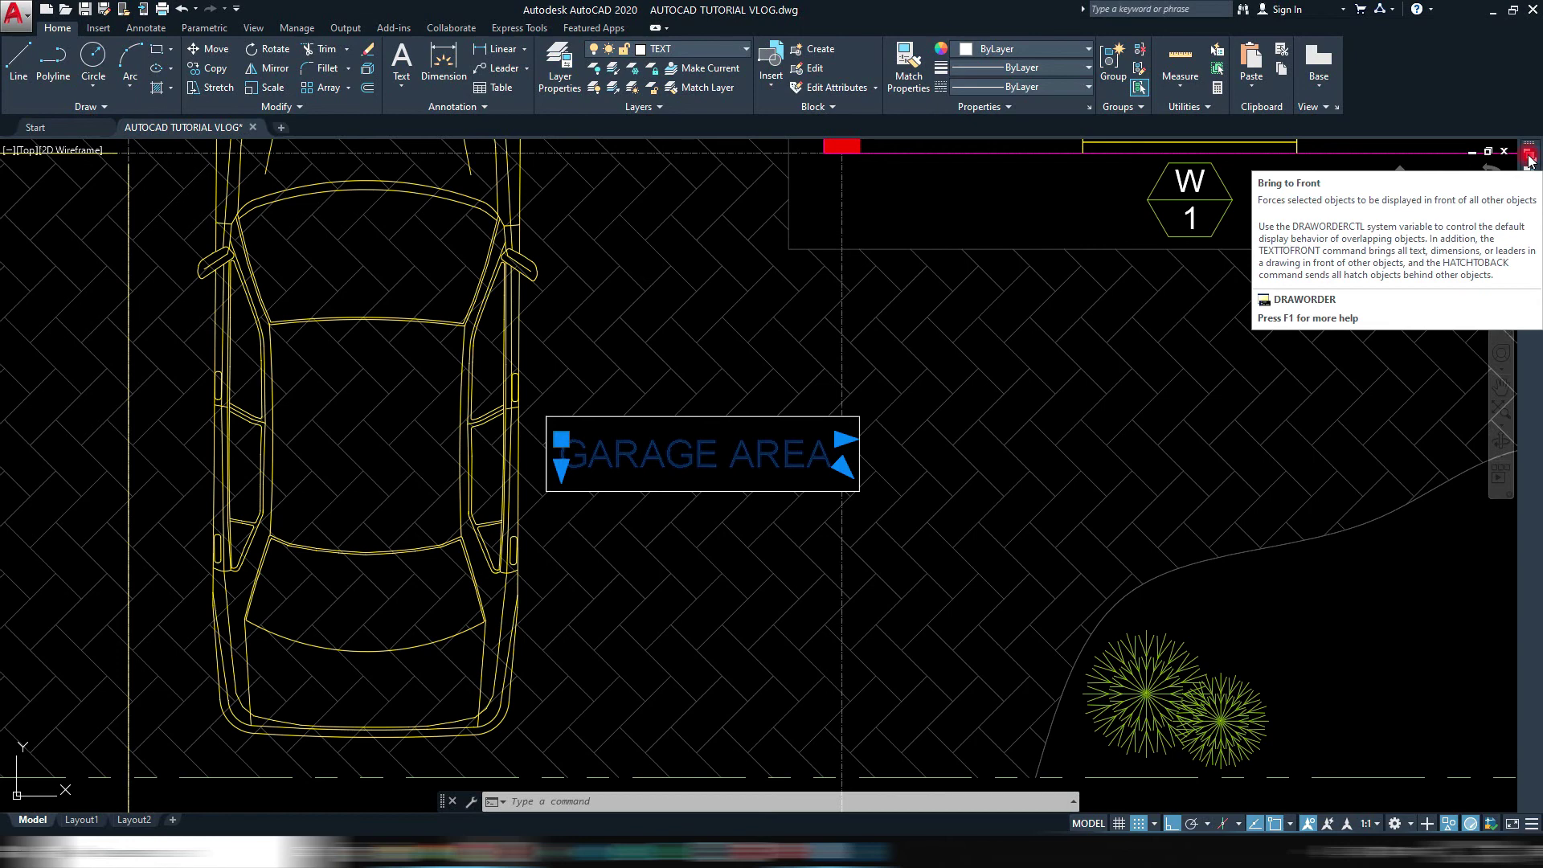
pyautogui.click(1530, 160)
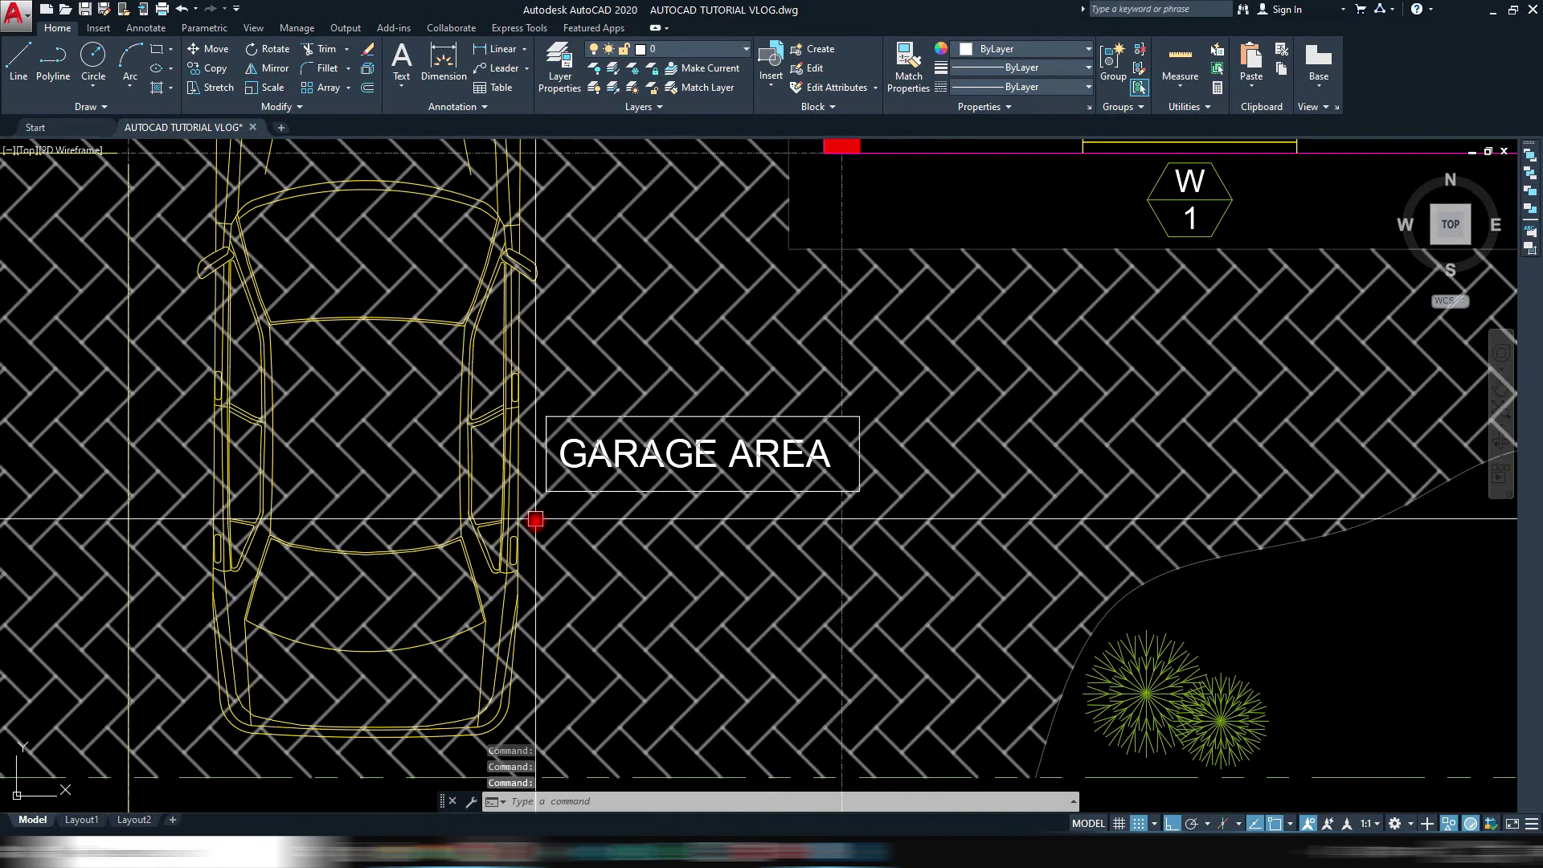
# Zoom out to show the full floor plan, its masked GARAGE AREA label, and the clipped copy on the right
pyautogui.scroll(-3, 696, 514)
pyautogui.scroll(-2, 734, 417)
pyautogui.scroll(2, 702, 592)
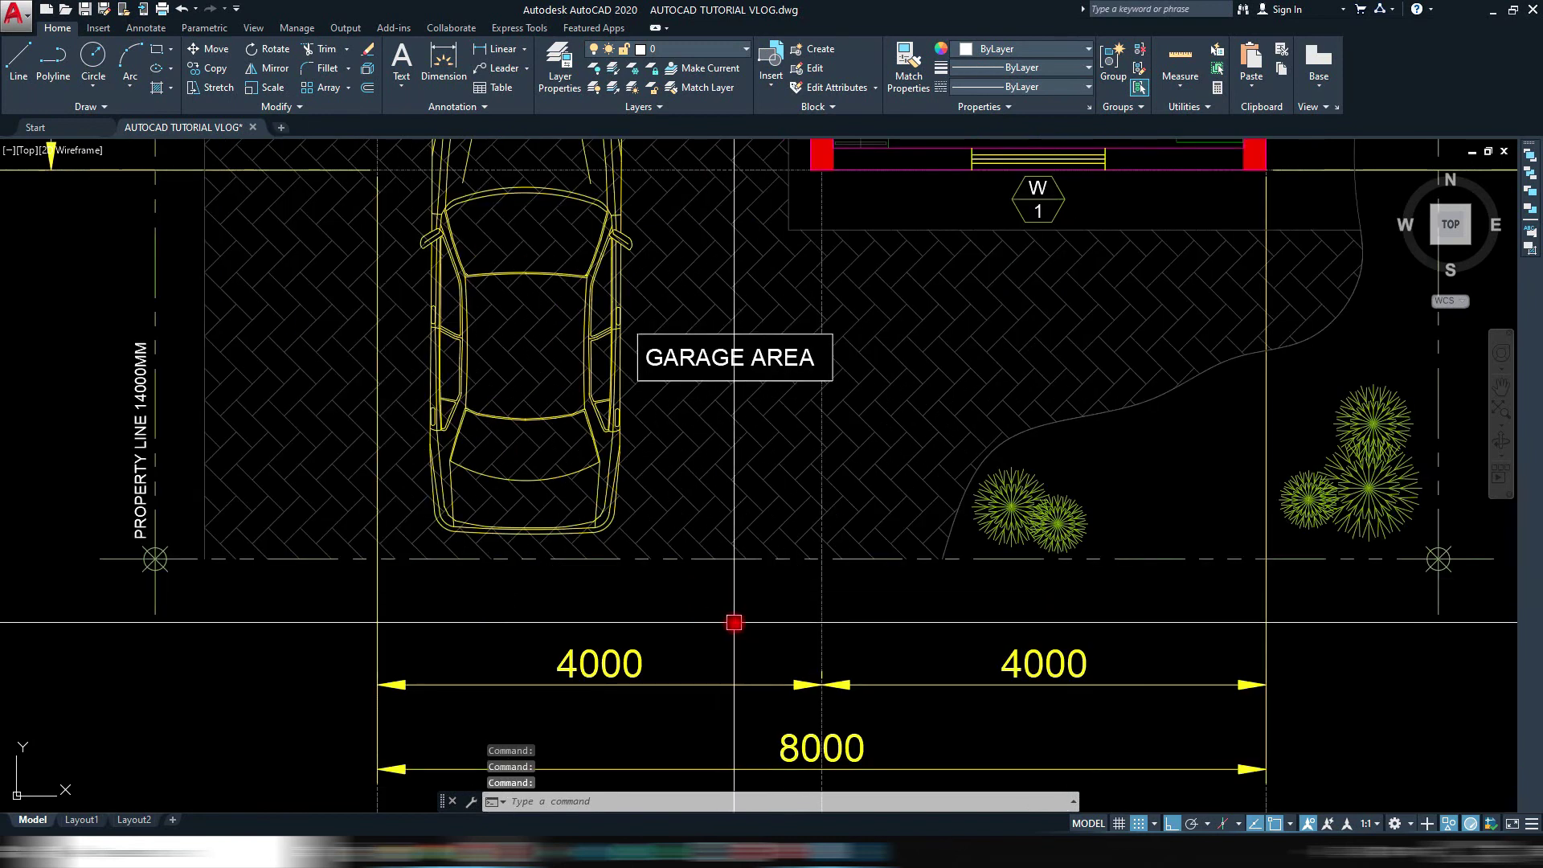
pyautogui.scroll(3, 734, 620)
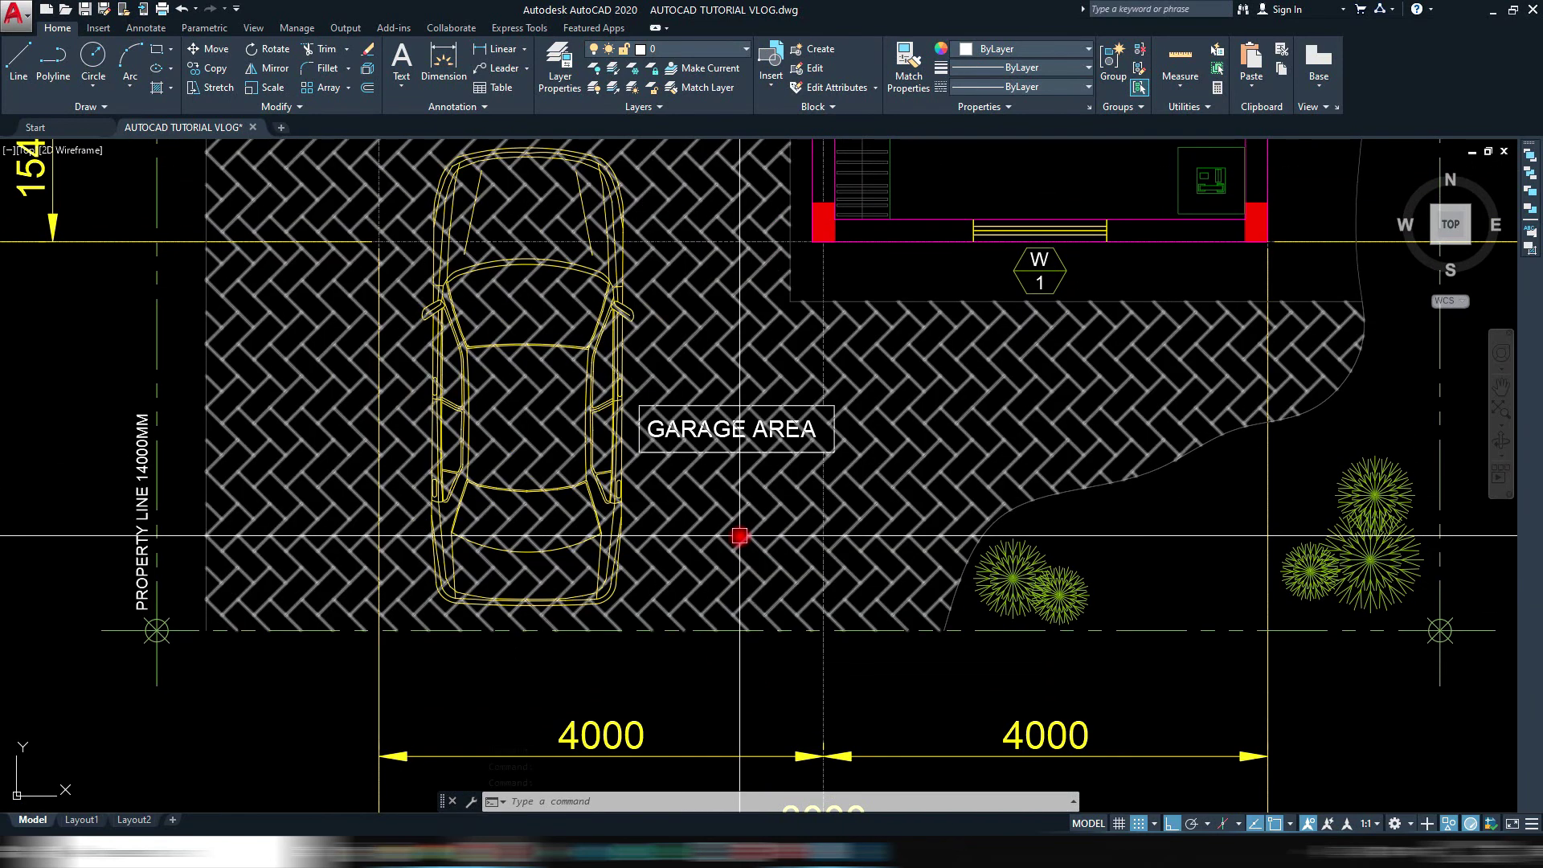
pyautogui.scroll(-1, 627, 427)
pyautogui.scroll(1, 577, 426)
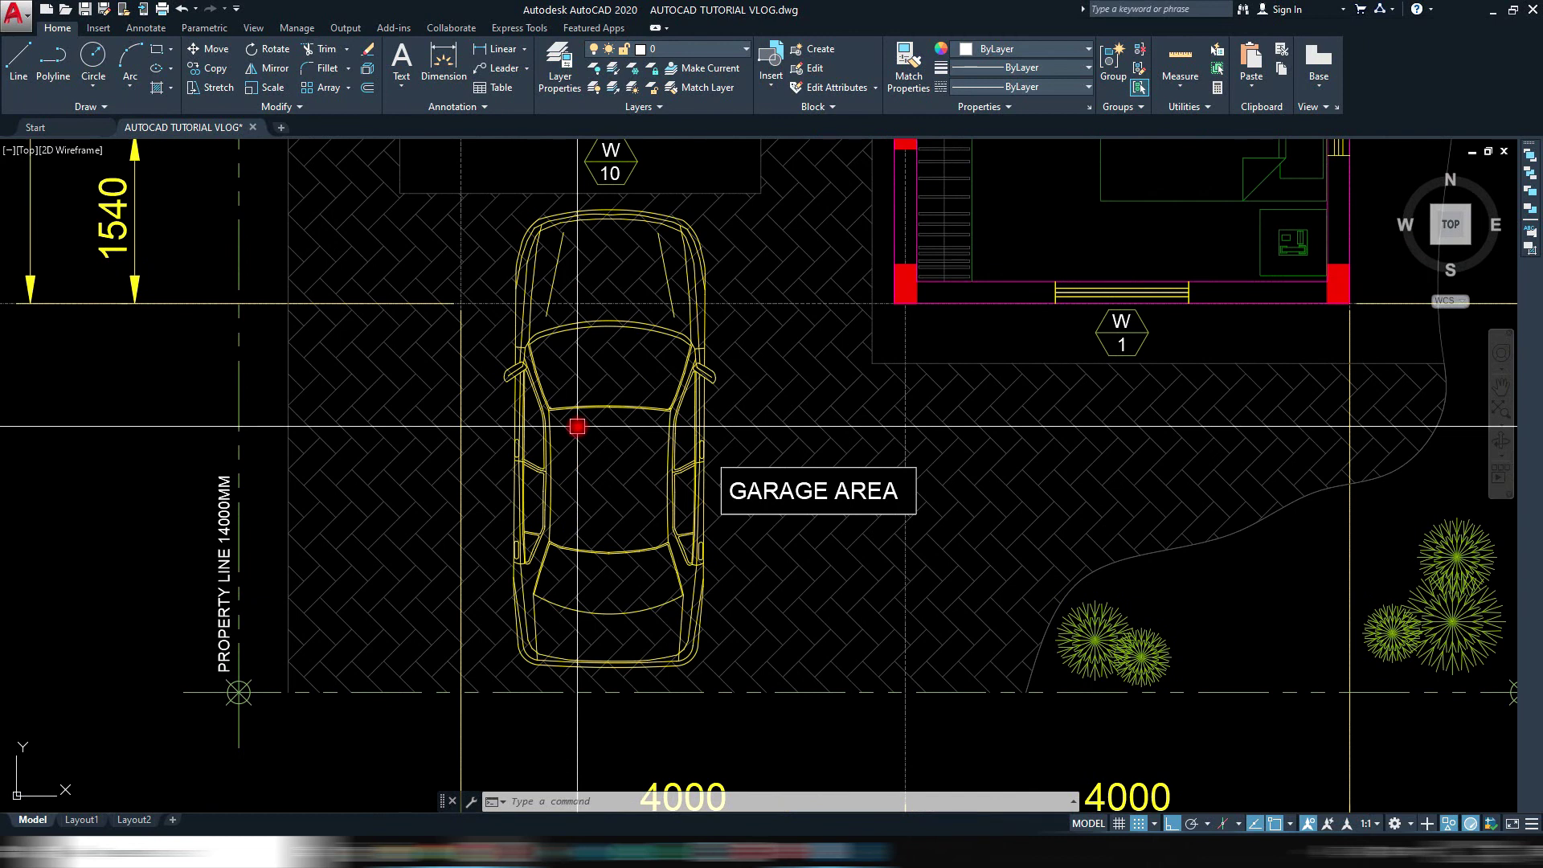
pyautogui.scroll(-2, 492, 428)
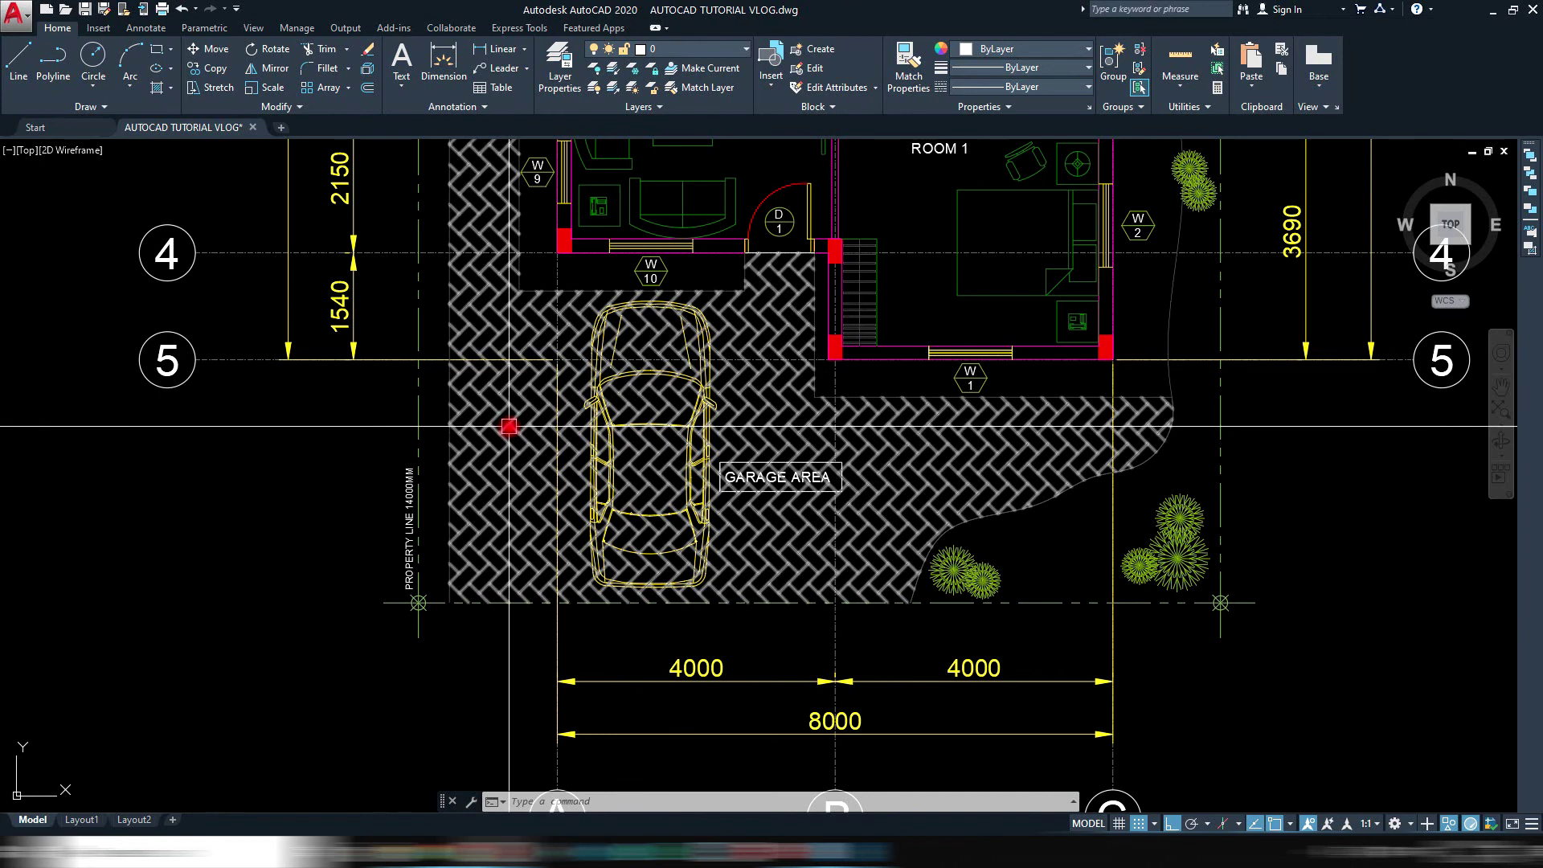
pyautogui.scroll(-2, 629, 445)
pyautogui.scroll(-2, 862, 570)
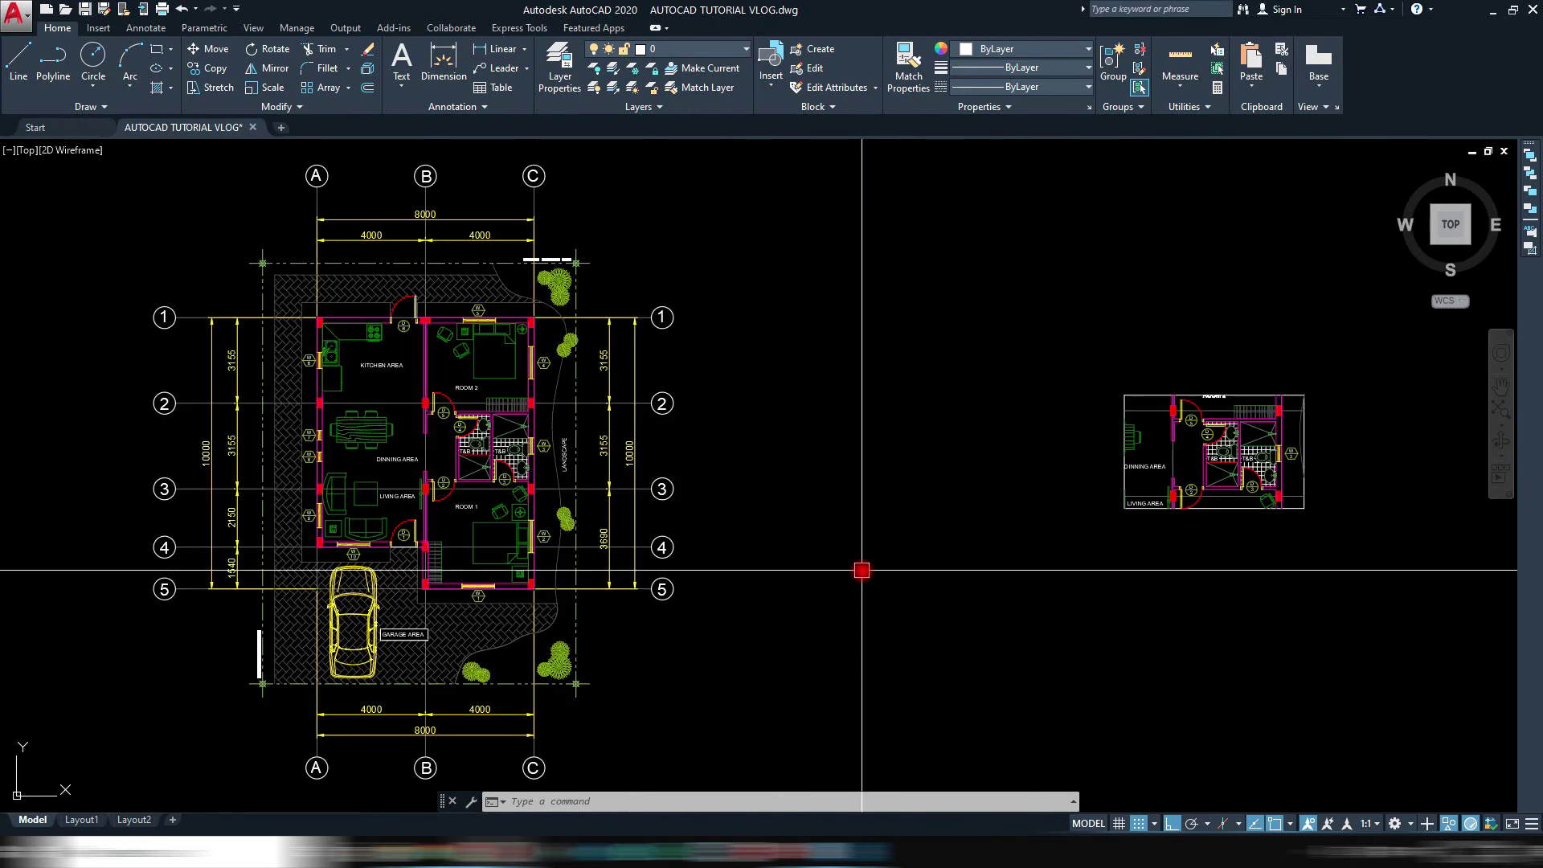